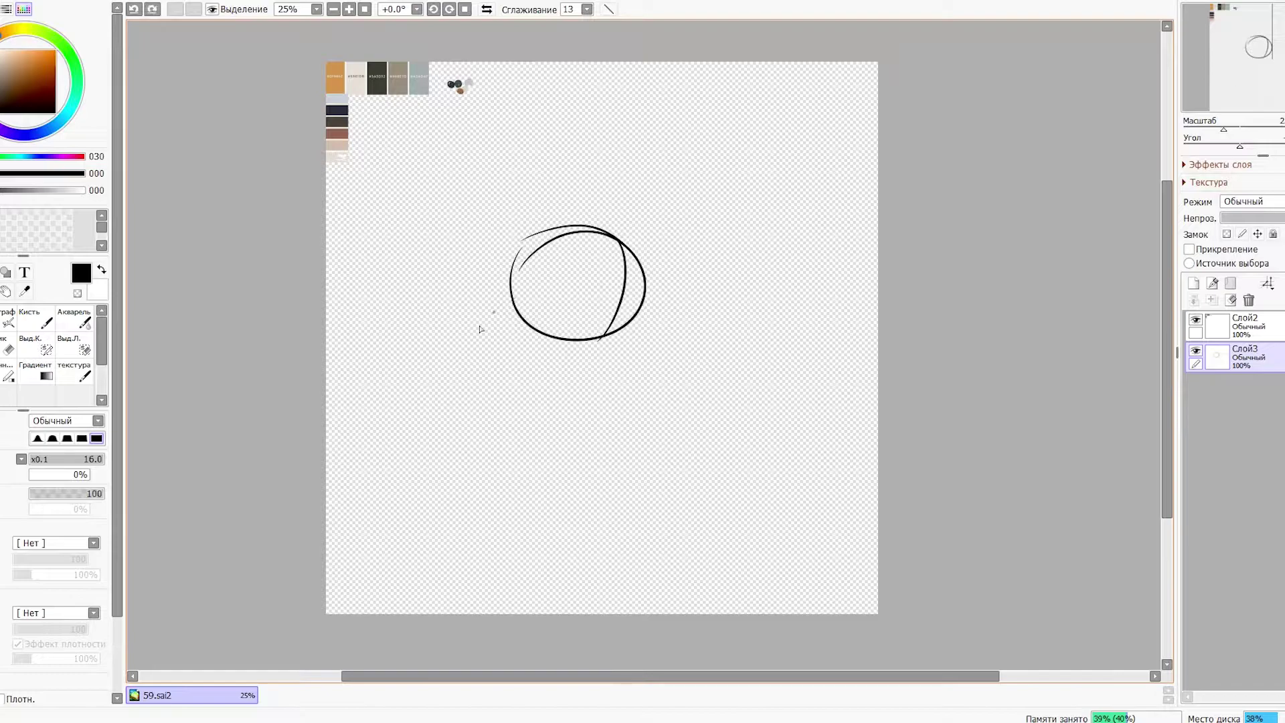
Draw body lines below the head circle, then shrink and tilt the whole sketch.
{"action": "key", "text": "ctrl+z"}
{"action": "key", "text": "ctrl+z"}
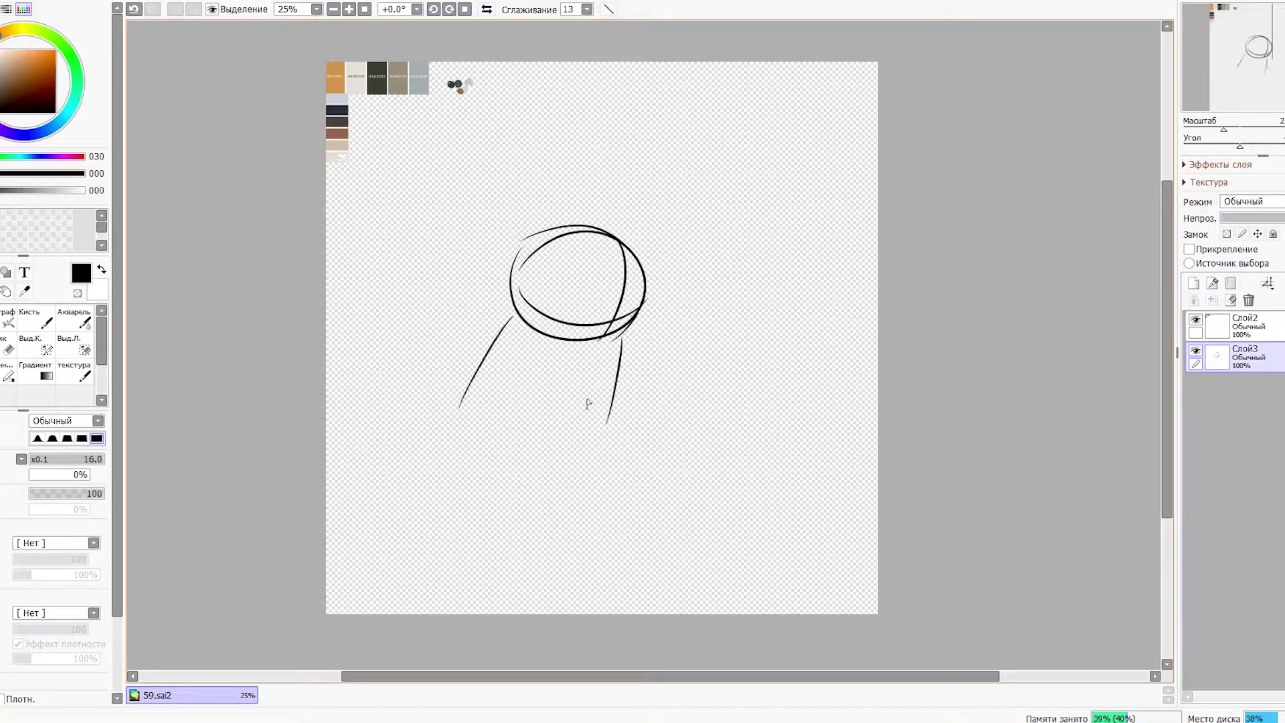
{"action": "left_click_drag", "start_coordinate": [462, 401], "coordinate": [469, 395]}
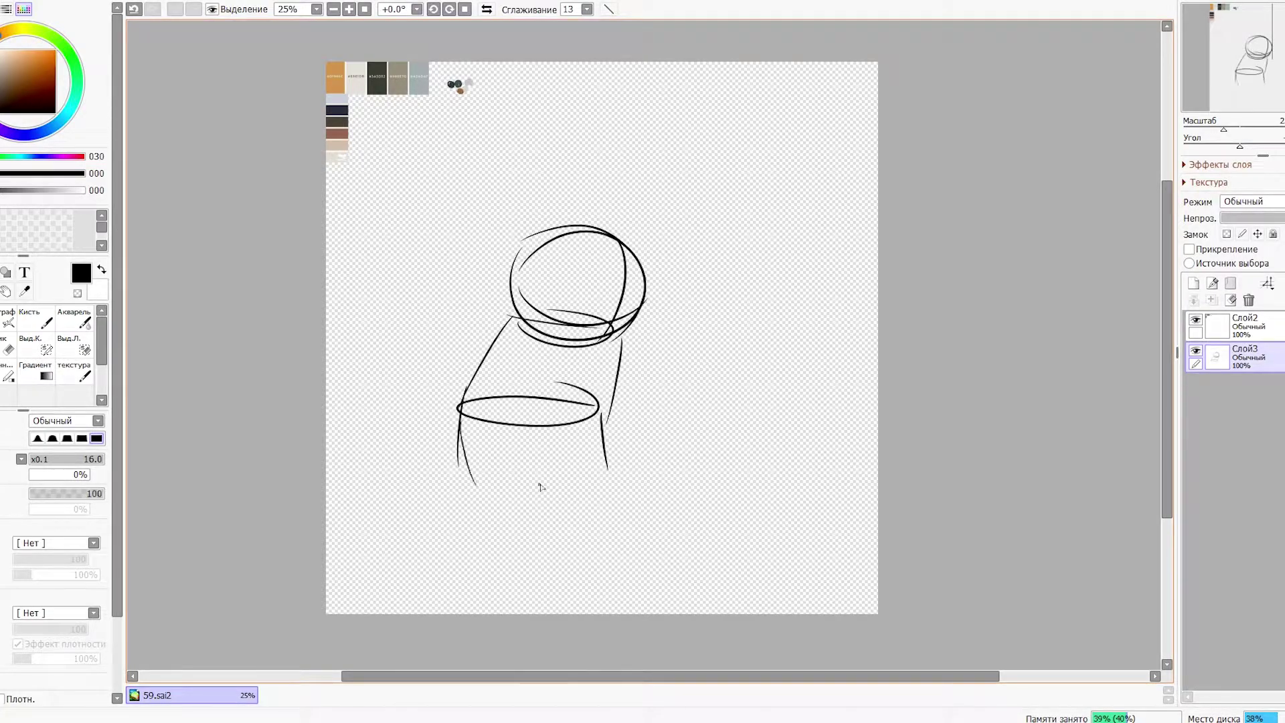
{"action": "key", "text": "ctrl+t"}
{"action": "left_click_drag", "start_coordinate": [645, 473], "coordinate": [616, 375]}
{"action": "key", "text": "Return"}
{"action": "key", "text": "e"}
{"action": "left_click_drag", "start_coordinate": [509, 429], "coordinate": [548, 409]}
{"action": "key", "text": "n"}
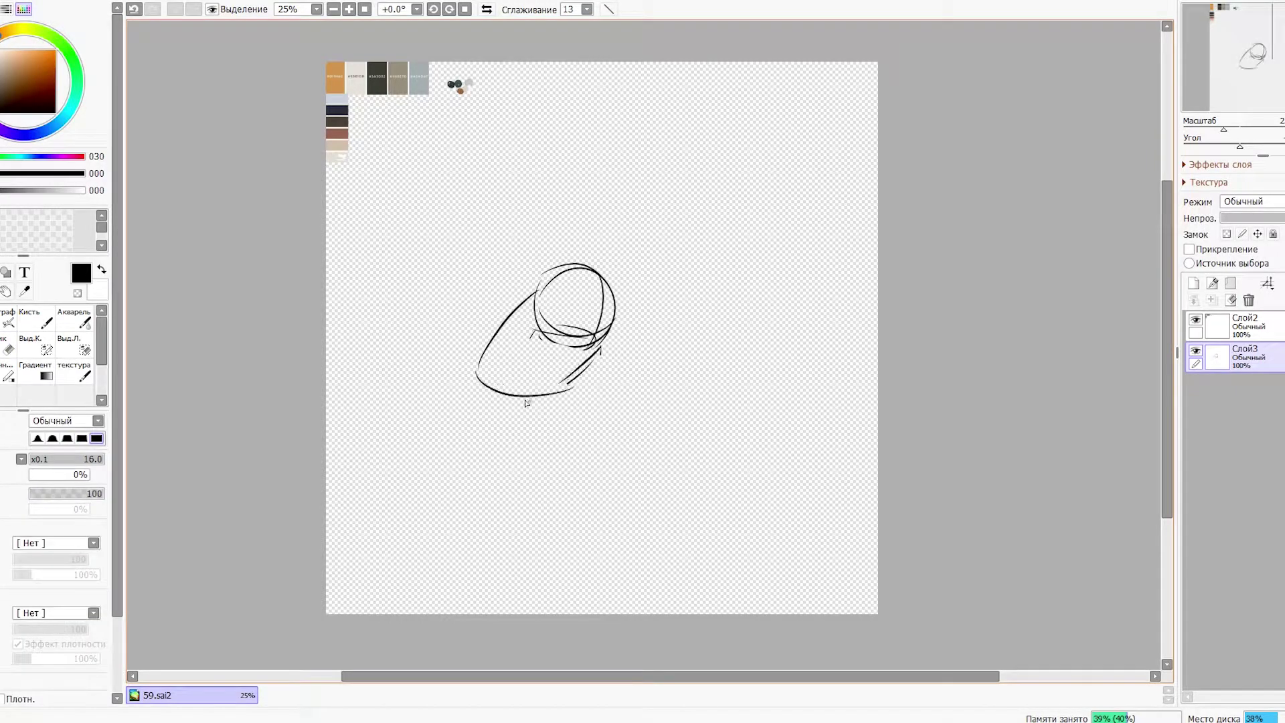
Erase the lower strokes under the head and redraw the lower body curves.
{"action": "key", "text": "e"}
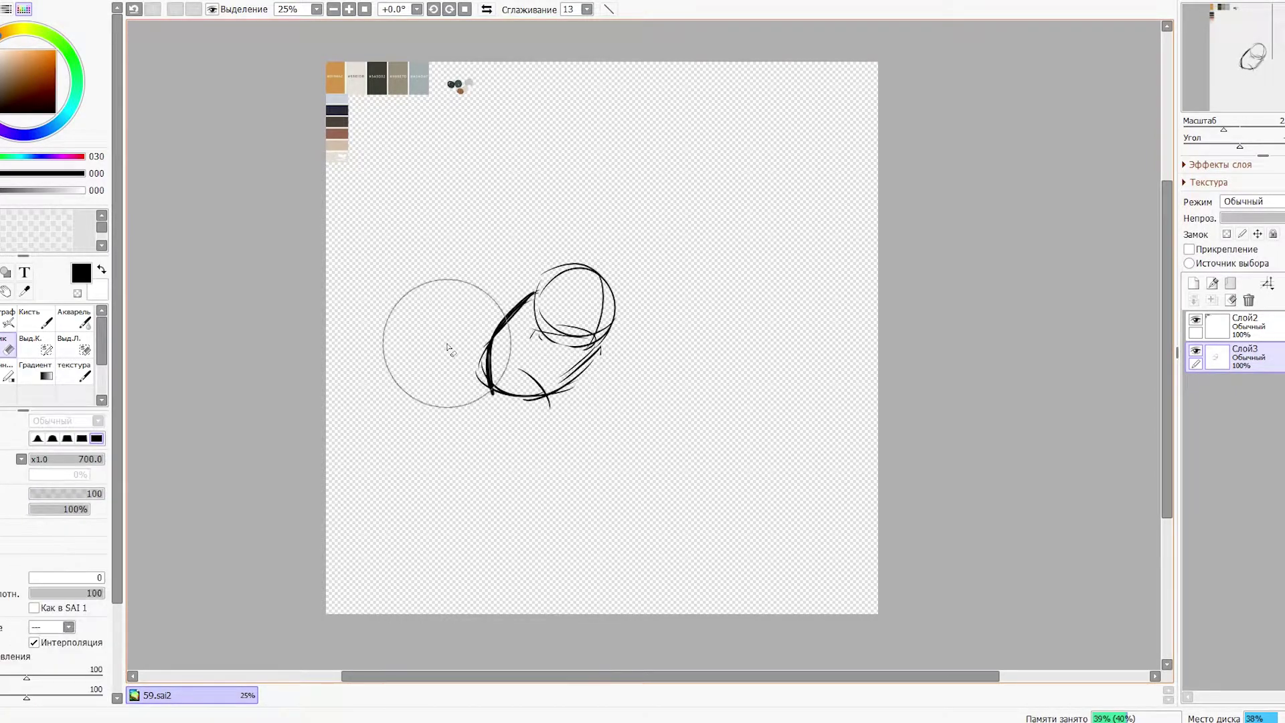
{"action": "left_click_drag", "start_coordinate": [430, 338], "coordinate": [511, 367]}
{"action": "key", "text": "n"}
{"action": "left_click_drag", "start_coordinate": [535, 291], "coordinate": [479, 468]}
{"action": "left_click_drag", "start_coordinate": [599, 352], "coordinate": [579, 405]}
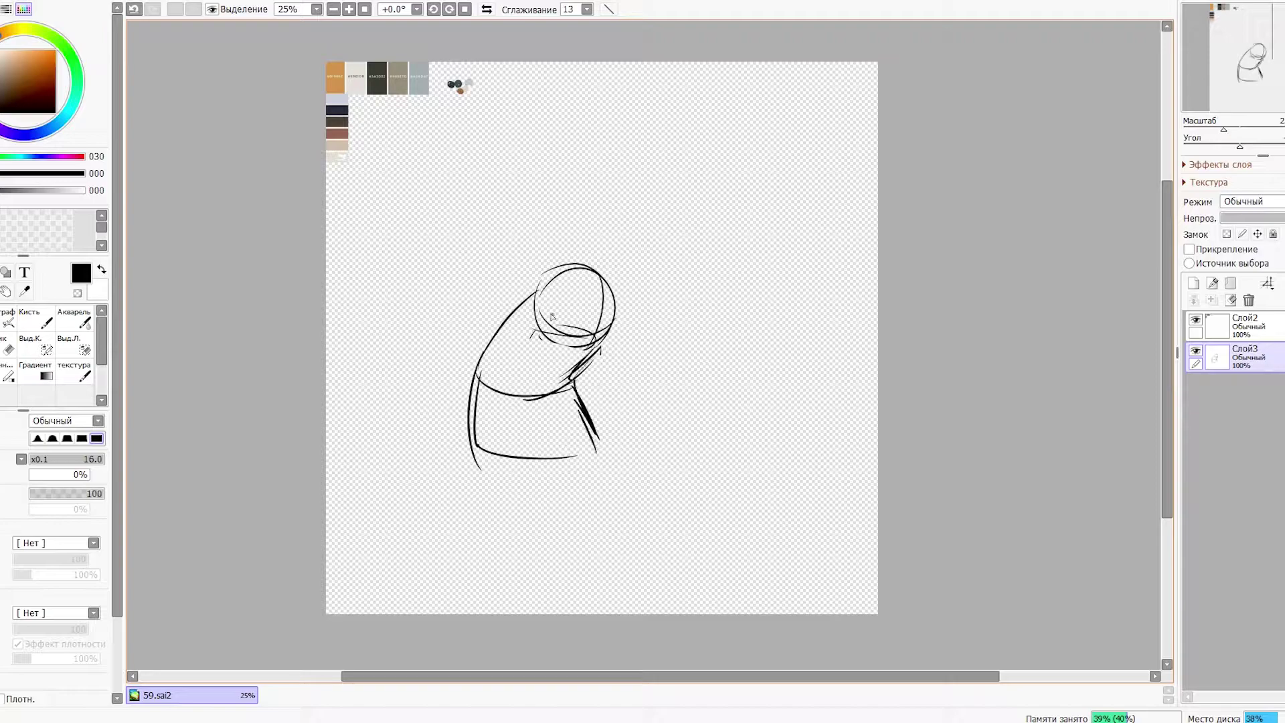
{"action": "left_click_drag", "start_coordinate": [535, 295], "coordinate": [623, 322]}
{"action": "key", "text": "e"}
{"action": "left_click_drag", "start_coordinate": [509, 462], "coordinate": [482, 448]}
{"action": "key", "text": "n"}
{"action": "left_click_drag", "start_coordinate": [475, 388], "coordinate": [582, 406]}
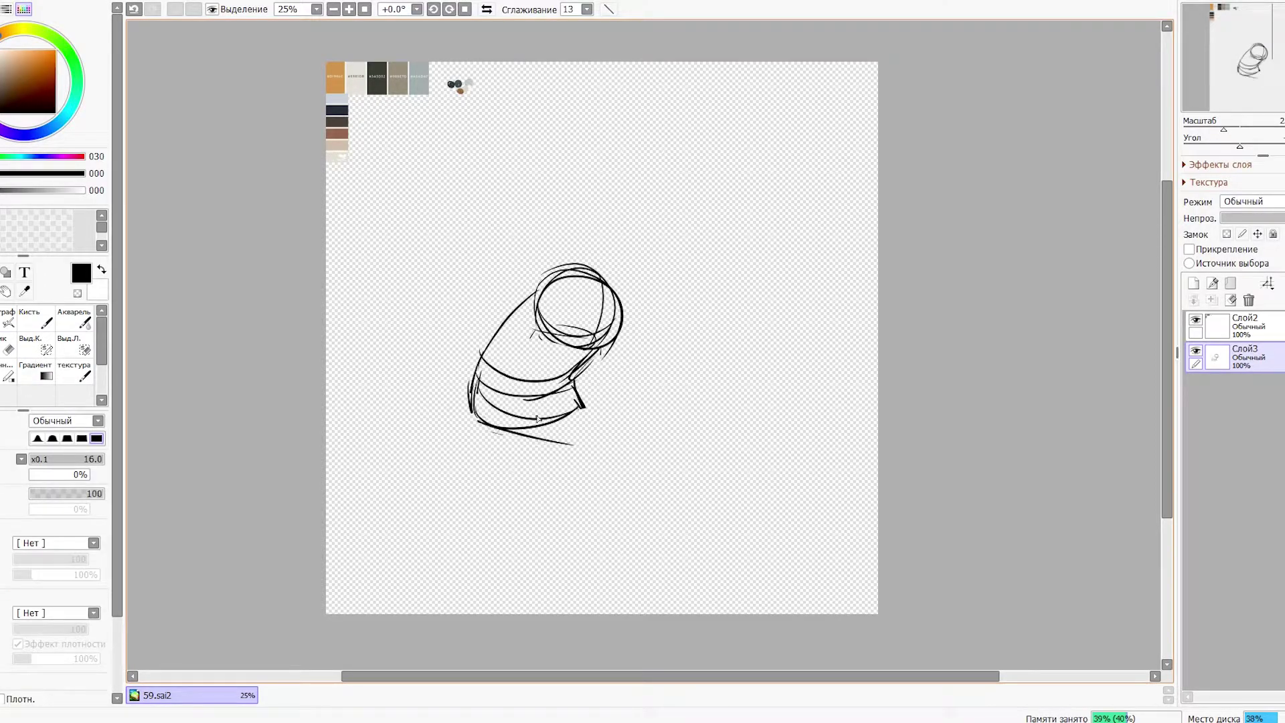
Draw a new left body contour and erase stray strokes at the lower ends.
{"action": "left_click_drag", "start_coordinate": [535, 291], "coordinate": [477, 412]}
{"action": "key", "text": "e"}
{"action": "left_click_drag", "start_coordinate": [410, 444], "coordinate": [469, 375]}
{"action": "key", "text": "n"}
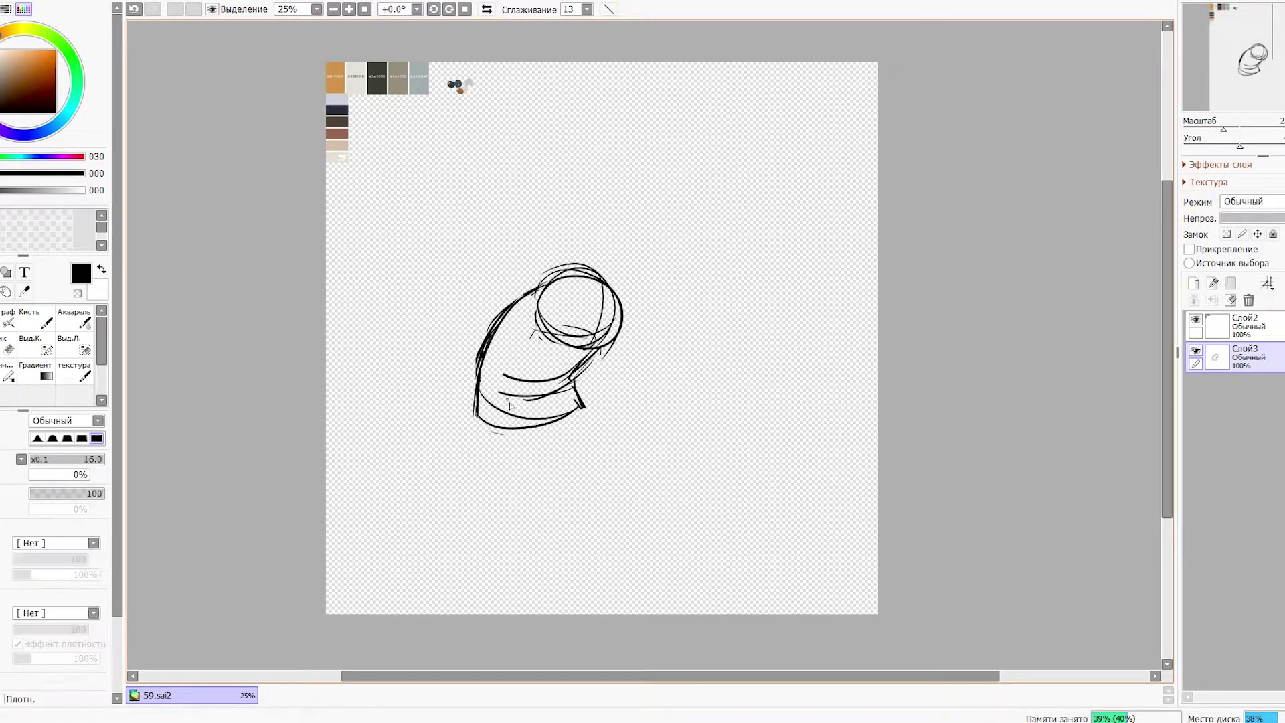
{"action": "key", "text": "e"}
{"action": "left_click_drag", "start_coordinate": [566, 399], "coordinate": [595, 346]}
{"action": "key", "text": "n"}
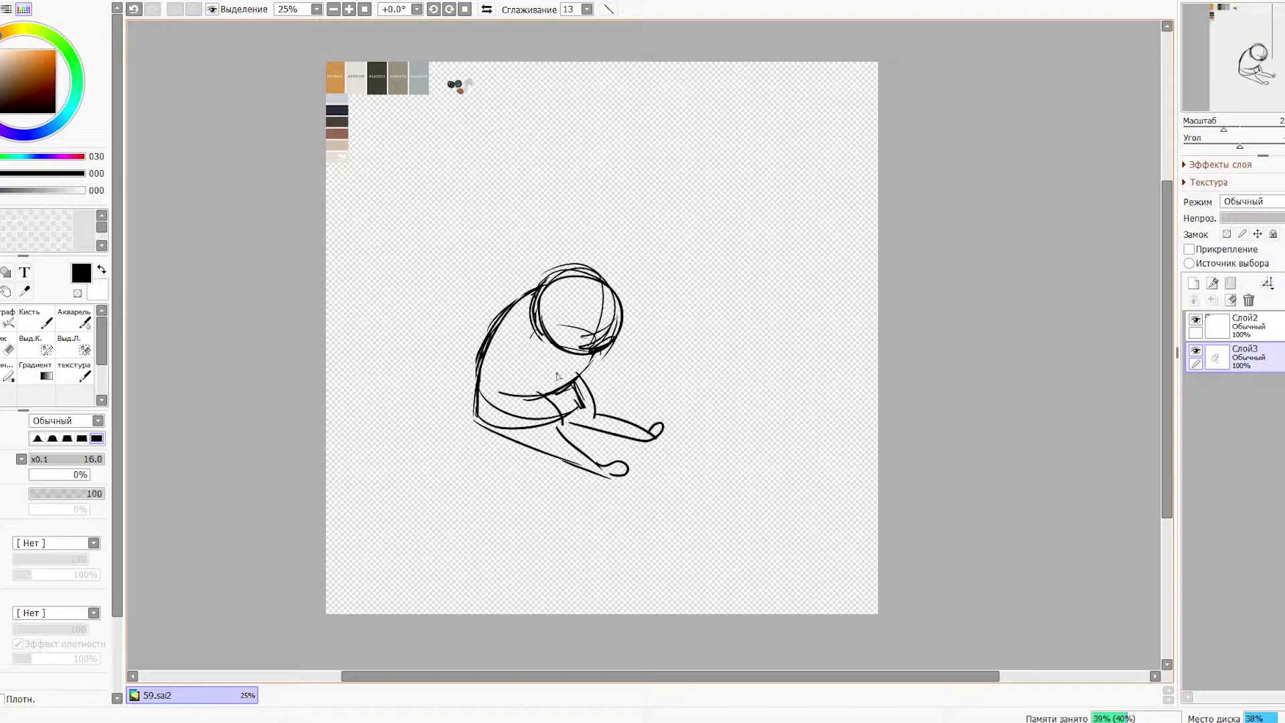
Move the head circle down-left and rotate the whole sketch slightly clockwise.
{"action": "left_click_drag", "start_coordinate": [547, 378], "coordinate": [657, 339]}
{"action": "key", "text": "ctrl+t"}
{"action": "left_click_drag", "start_coordinate": [583, 315], "coordinate": [569, 326]}
{"action": "key", "text": "Return"}
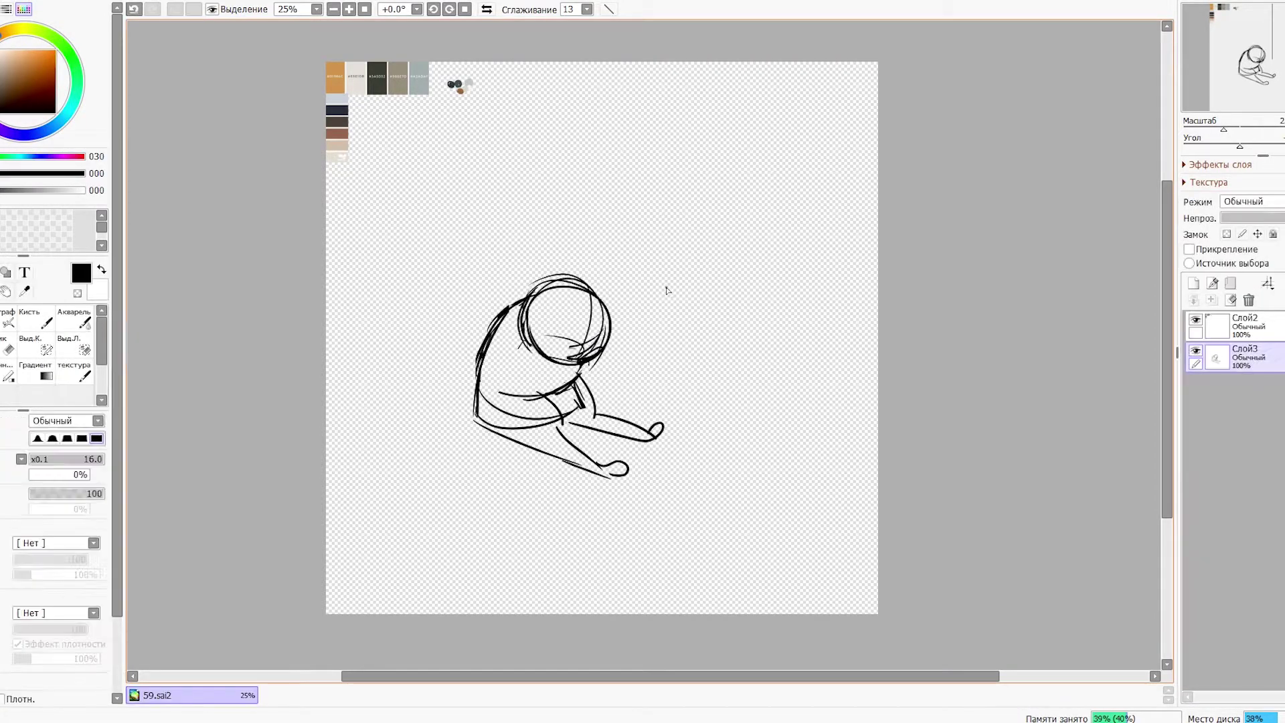
{"action": "key", "text": "ctrl+t"}
{"action": "left_click_drag", "start_coordinate": [663, 288], "coordinate": [682, 321]}
{"action": "key", "text": "Return"}
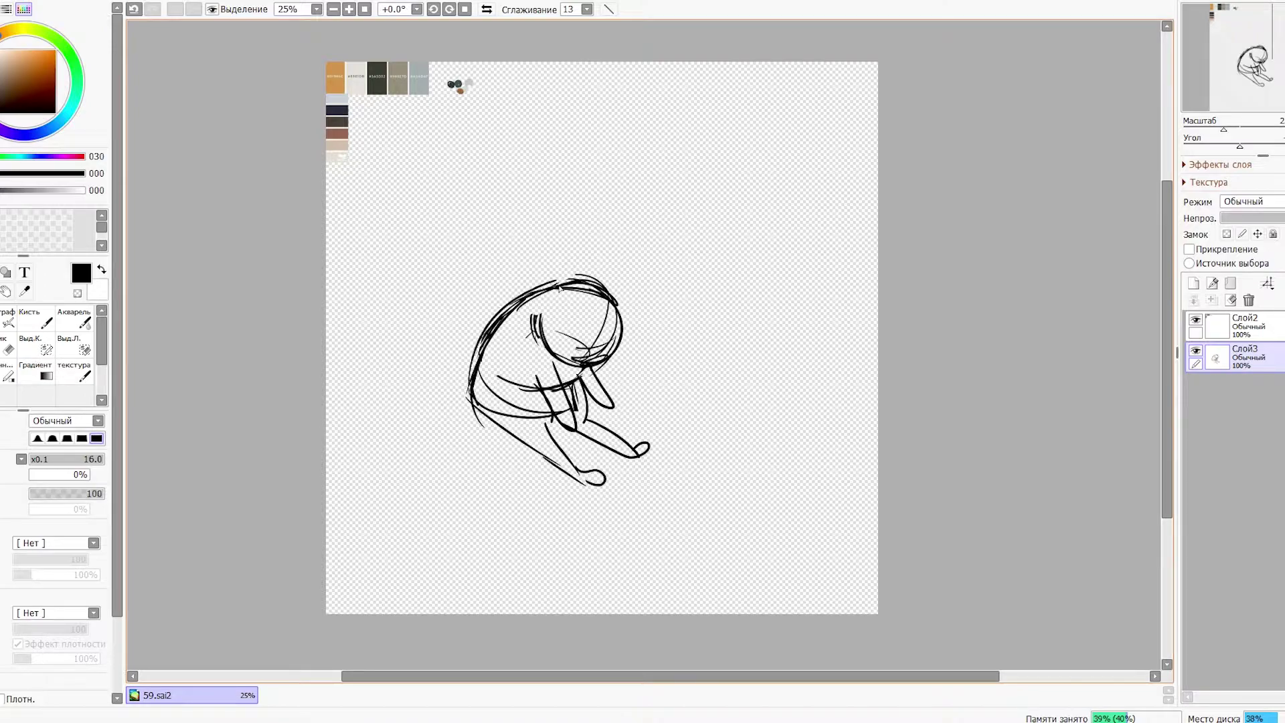
Re-sketch the head outline and left body side, erasing stray lines inside the head.
{"action": "left_click_drag", "start_coordinate": [592, 281], "coordinate": [520, 295]}
{"action": "key", "text": "e"}
{"action": "mouse_move", "coordinate": [495, 331]}
{"action": "left_mouse_down"}
{"action": "mouse_move", "coordinate": [477, 401]}
{"action": "mouse_move", "coordinate": [548, 439]}
{"action": "left_mouse_up"}
{"action": "key", "text": "n"}
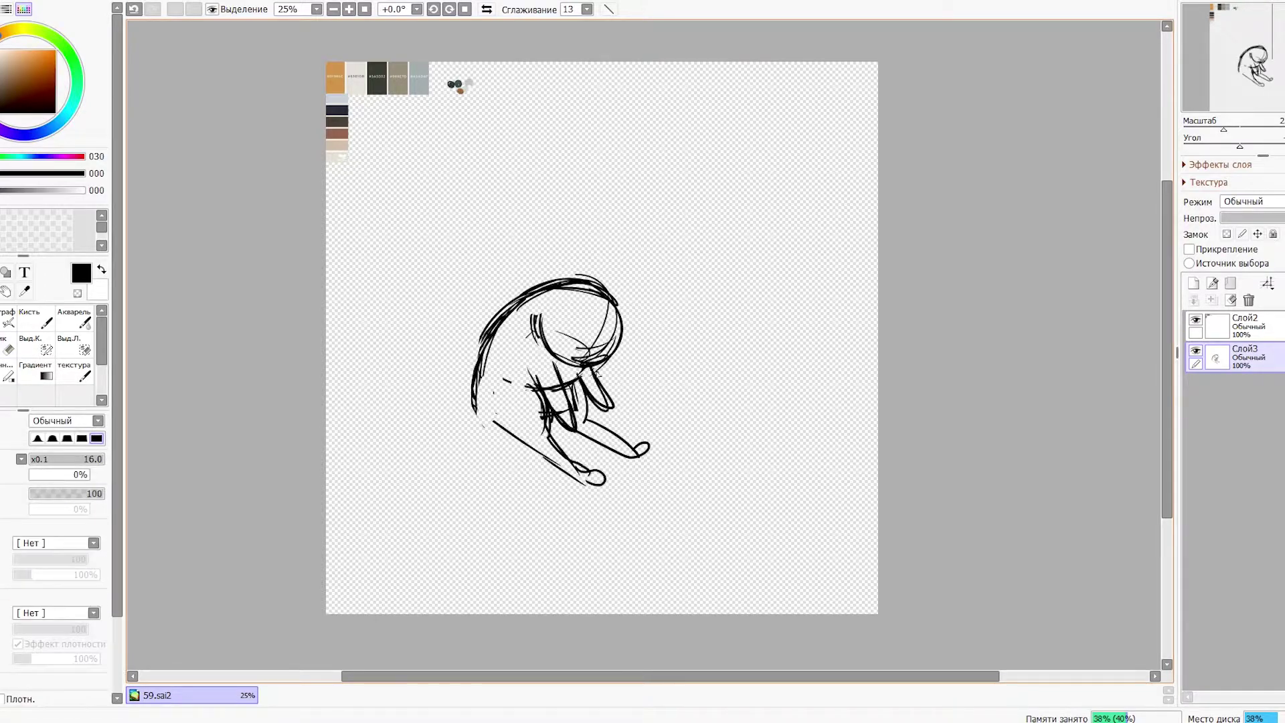
{"action": "key", "text": "e"}
{"action": "mouse_move", "coordinate": [596, 355]}
{"action": "left_mouse_down"}
{"action": "mouse_move", "coordinate": [559, 333]}
{"action": "mouse_move", "coordinate": [589, 361]}
{"action": "left_mouse_up"}
{"action": "key", "text": "n"}
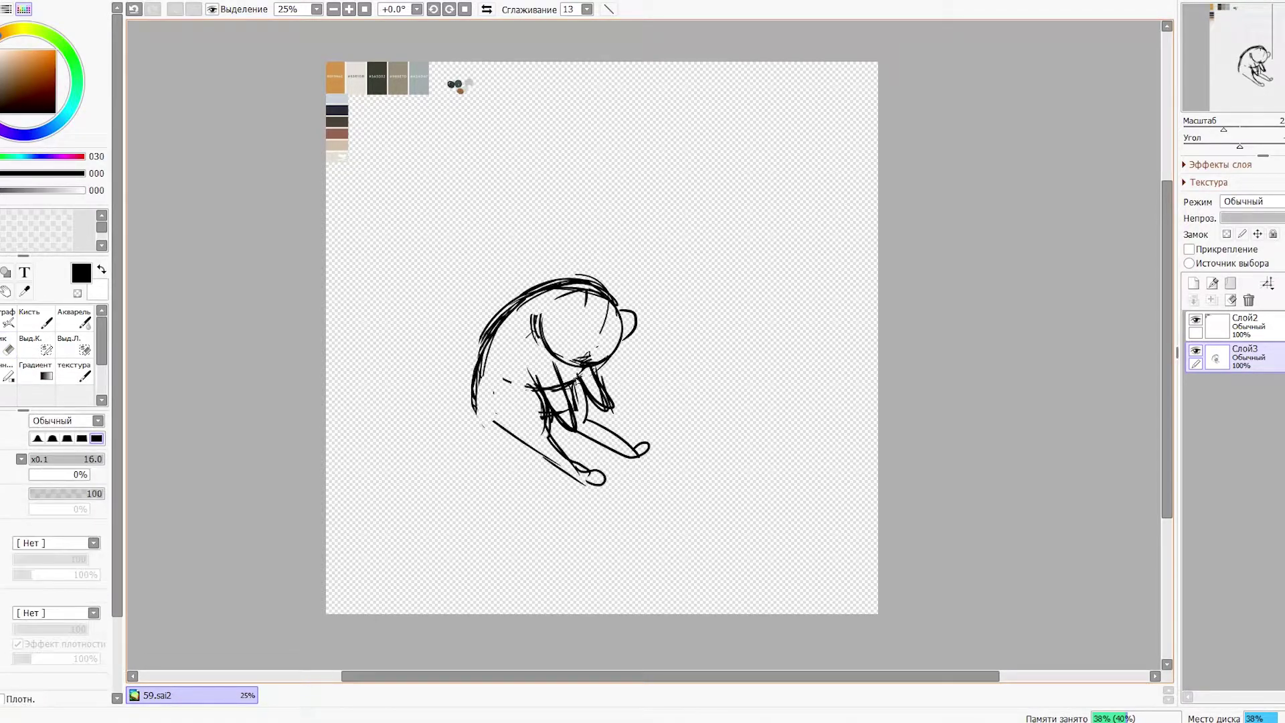
Redraw the lower paw as a longer foot and erase stray lines on the arms.
{"action": "key", "text": "e"}
{"action": "key", "text": "n"}
{"action": "left_click_drag", "start_coordinate": [569, 472], "coordinate": [642, 443]}
{"action": "key", "text": "e"}
{"action": "key", "text": "n"}
{"action": "mouse_move", "coordinate": [599, 401]}
{"action": "left_mouse_down"}
{"action": "mouse_move", "coordinate": [542, 388]}
{"action": "mouse_move", "coordinate": [606, 383]}
{"action": "left_mouse_up"}
{"action": "scroll", "coordinate": [521, 321], "scroll_direction": "up", "scroll_amount": 1}
Draw an almond-shaped eye inside the cat's head.
{"action": "key", "text": "ctrl+z"}
{"action": "key", "text": "ctrl+z"}
{"action": "key", "text": "ctrl+z"}
{"action": "left_click", "coordinate": [597, 360]}
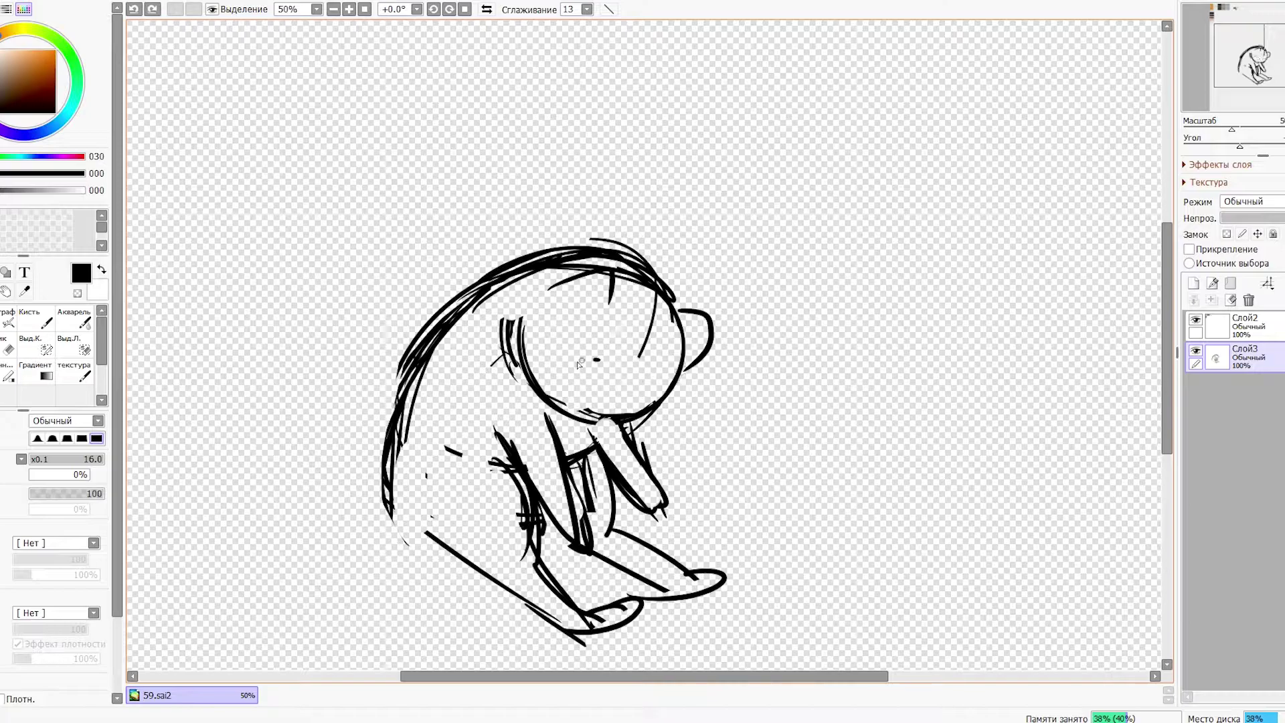
{"action": "key", "text": "ctrl+z"}
{"action": "key", "text": "ctrl+z"}
{"action": "key", "text": "ctrl+z"}
{"action": "left_click_drag", "start_coordinate": [570, 361], "coordinate": [566, 370]}
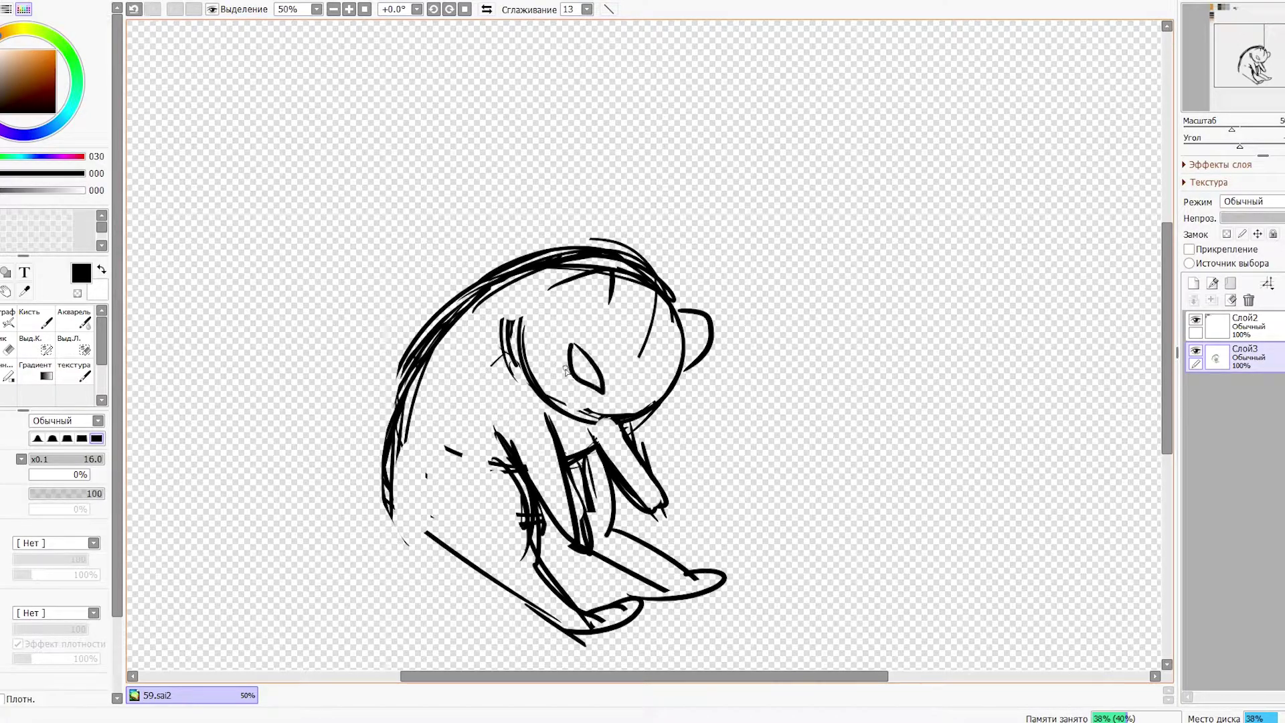
{"action": "scroll", "coordinate": [714, 367], "scroll_direction": "down", "scroll_amount": 1}
Erase stray strokes along the top of the head and rotate the body slightly.
{"action": "key", "text": "e"}
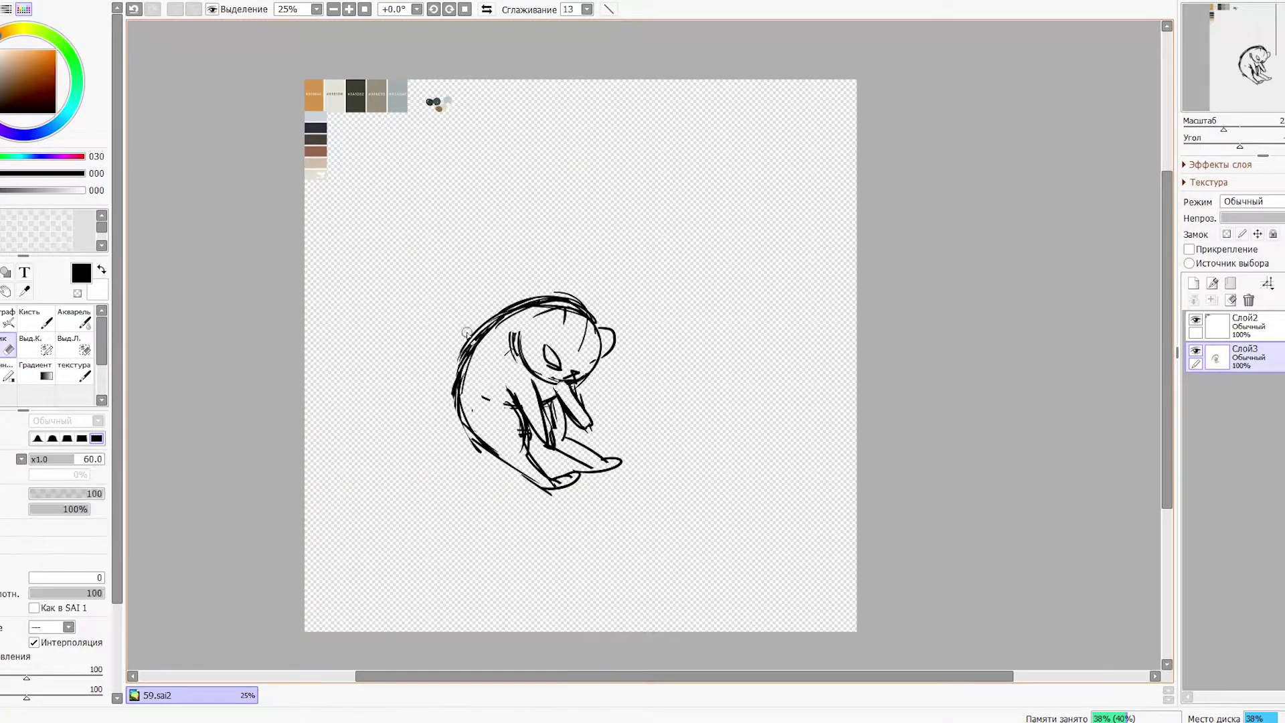
{"action": "left_click_drag", "start_coordinate": [519, 300], "coordinate": [572, 326]}
{"action": "key", "text": "ctrl+t"}
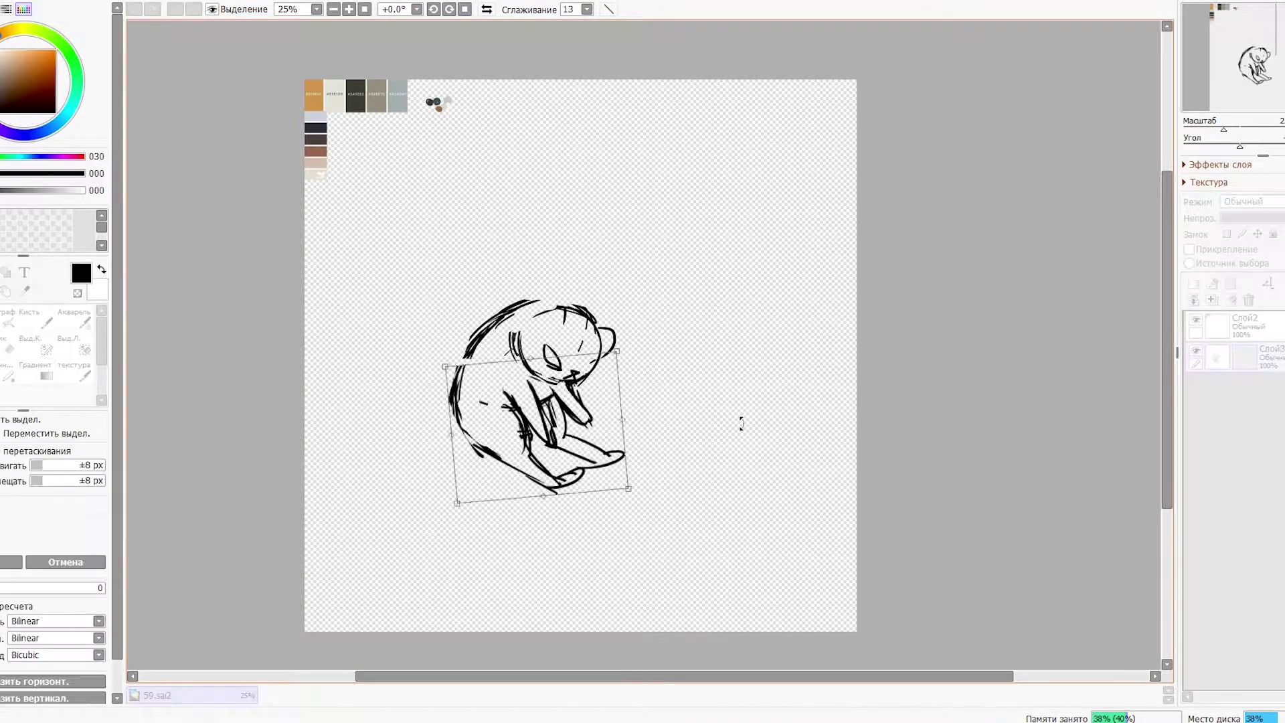
{"action": "left_click_drag", "start_coordinate": [740, 425], "coordinate": [727, 462]}
{"action": "key", "text": "Return"}
{"action": "key", "text": "n"}
Redraw the back outline, add a tail curling up on the left and a small cup.
{"action": "left_click_drag", "start_coordinate": [466, 382], "coordinate": [575, 308]}
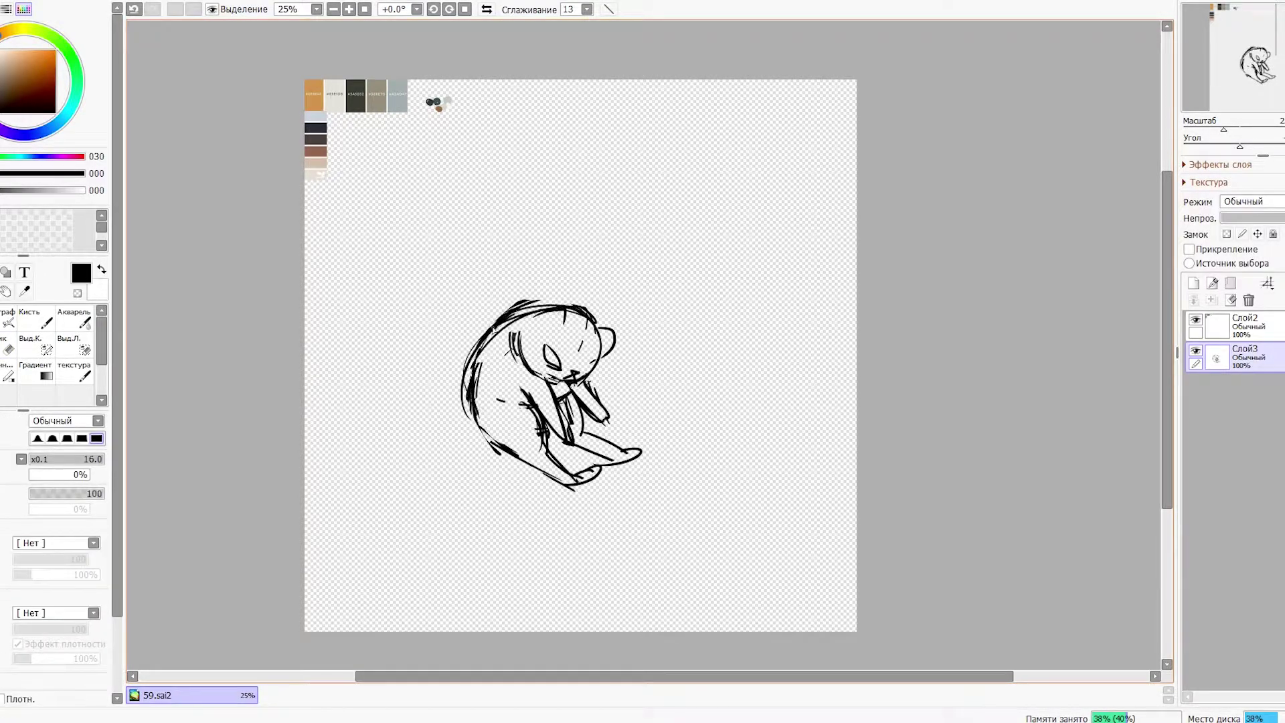
{"action": "key", "text": "e"}
{"action": "key", "text": "n"}
{"action": "left_click_drag", "start_coordinate": [469, 415], "coordinate": [459, 315]}
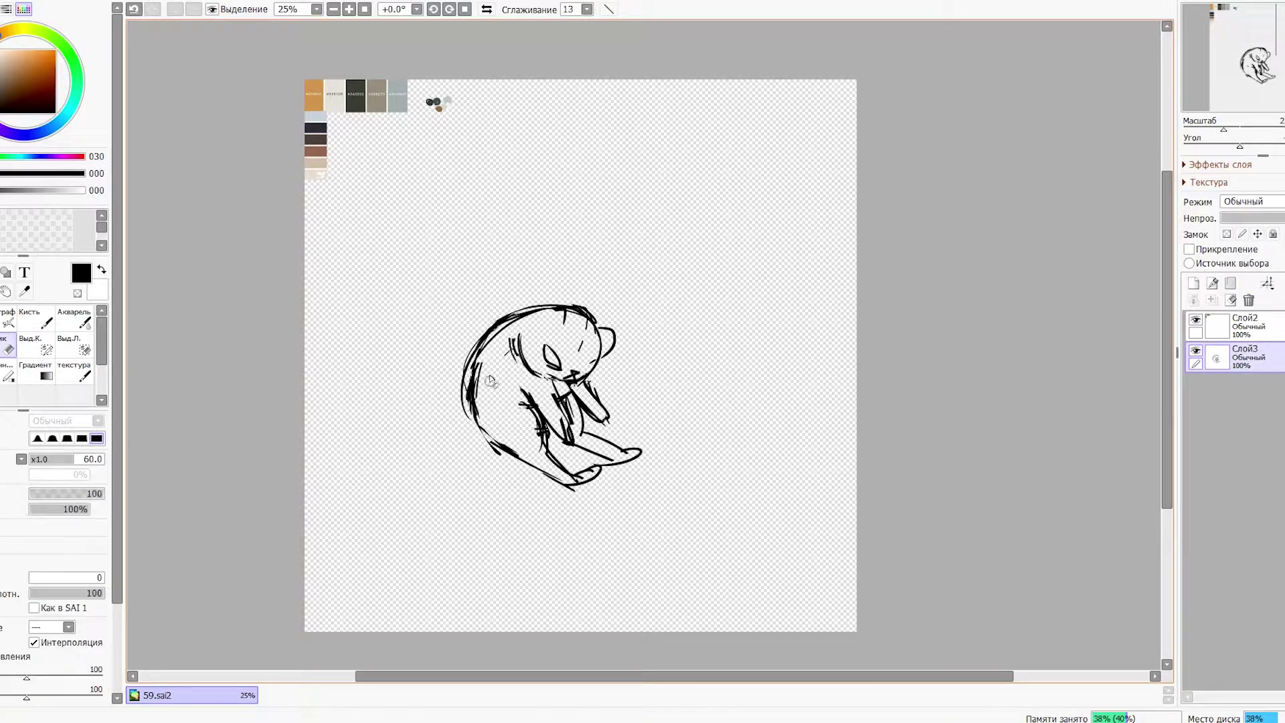
{"action": "left_click_drag", "start_coordinate": [462, 420], "coordinate": [463, 417]}
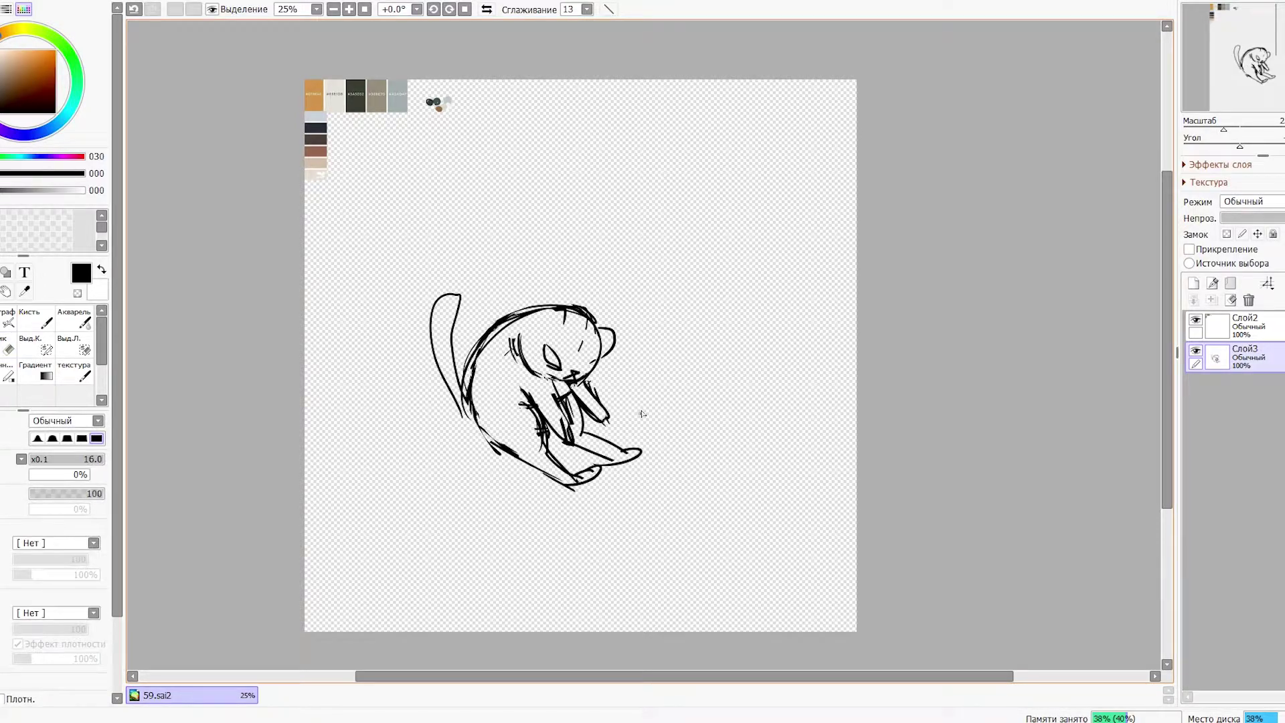
{"action": "key", "text": "ctrl+z"}
{"action": "mouse_move", "coordinate": [653, 371]}
{"action": "left_mouse_down"}
{"action": "mouse_move", "coordinate": [676, 367]}
{"action": "mouse_move", "coordinate": [667, 308]}
{"action": "left_mouse_up"}
Enlarge the whole sketch to fill the canvas and make the head slightly bigger.
{"action": "key", "text": "ctrl+z"}
{"action": "key", "text": "ctrl+t"}
{"action": "left_click_drag", "start_coordinate": [676, 492], "coordinate": [804, 586]}
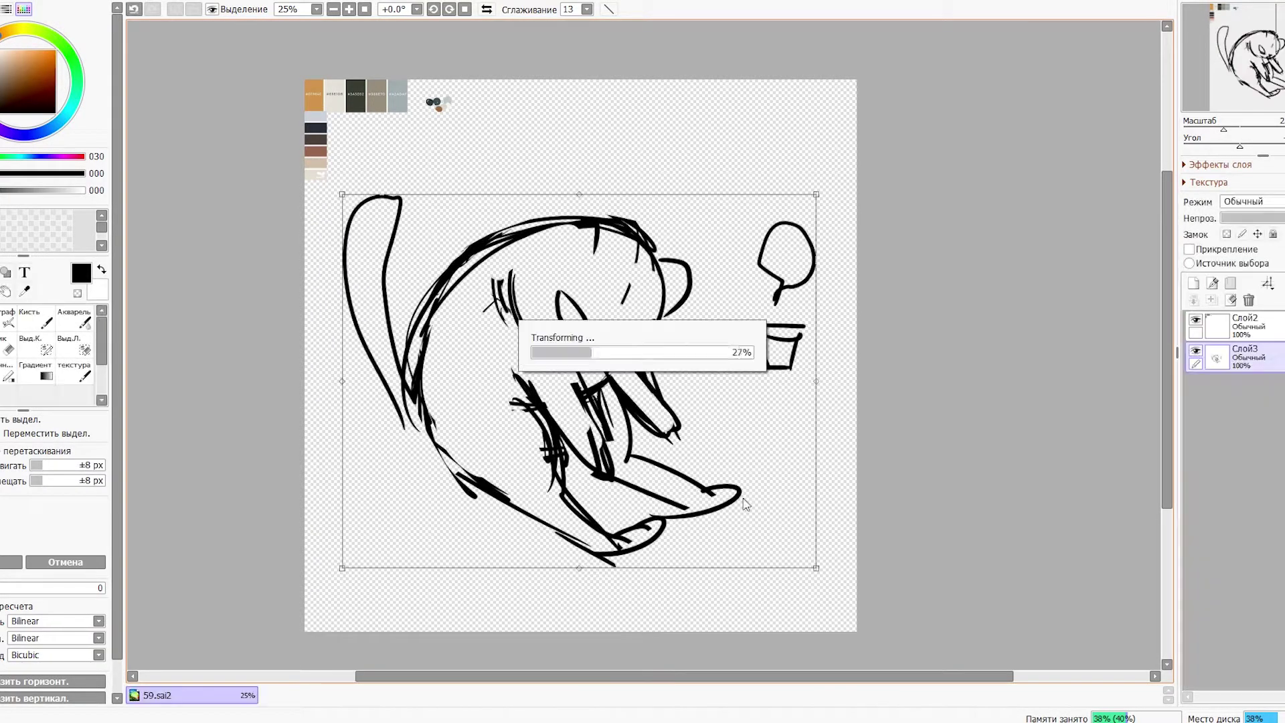
{"action": "left_click_drag", "start_coordinate": [482, 314], "coordinate": [485, 318]}
{"action": "key", "text": "ctrl+t"}
{"action": "left_click_drag", "start_coordinate": [688, 350], "coordinate": [700, 358]}
{"action": "key", "text": "Return"}
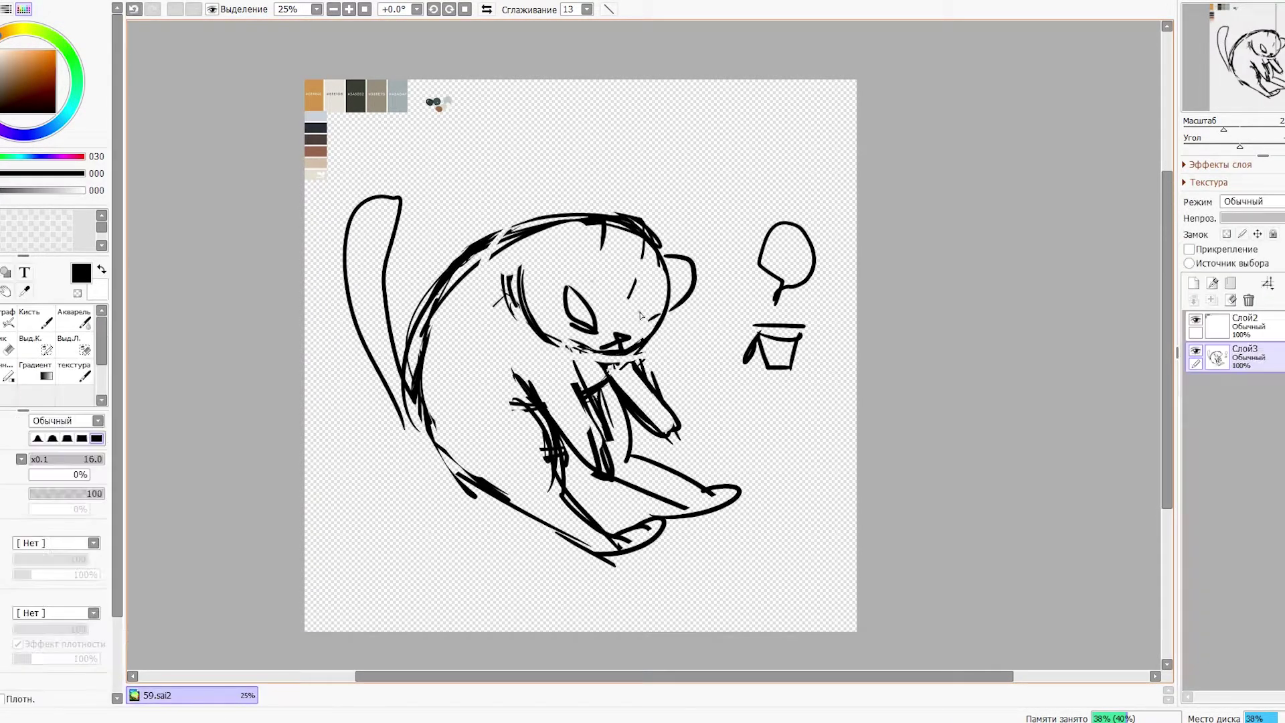
Fade the Слой3 sketch to 12% opacity and resize it wider and shorter.
{"action": "left_click_drag", "start_coordinate": [1282, 218], "coordinate": [1229, 218]}
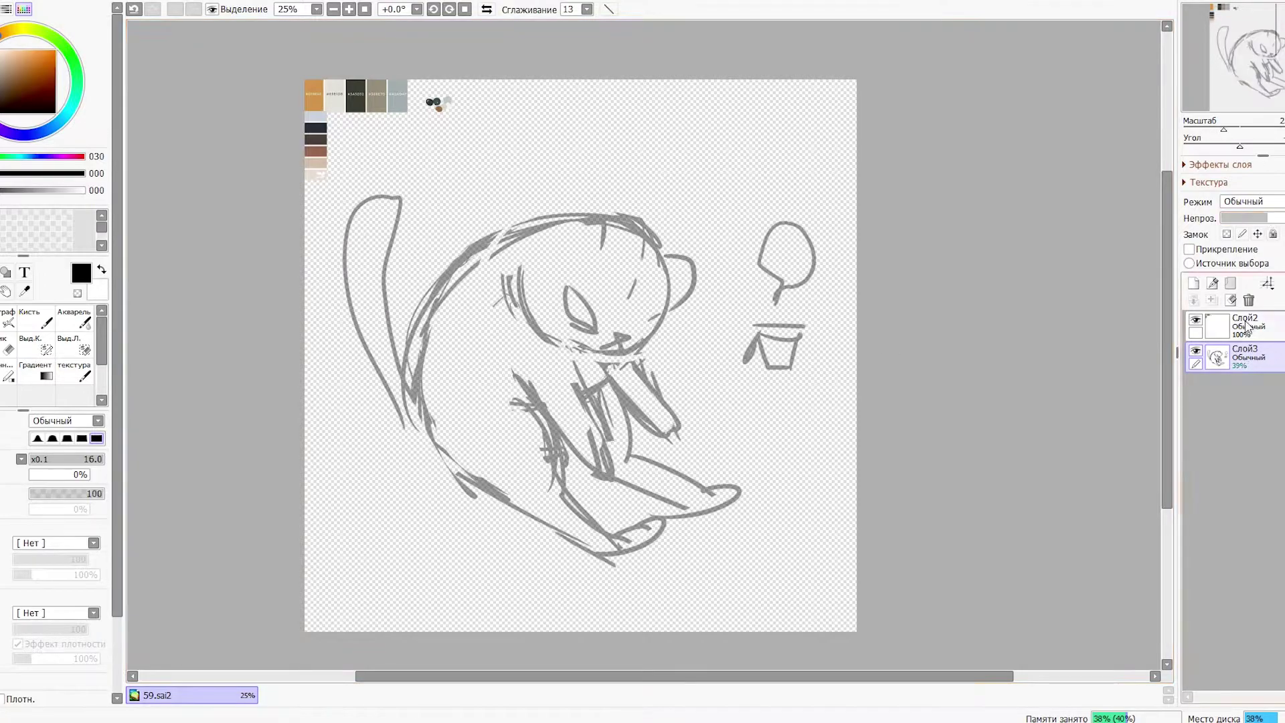
{"action": "key", "text": "ctrl+t"}
{"action": "left_click_drag", "start_coordinate": [835, 579], "coordinate": [753, 594]}
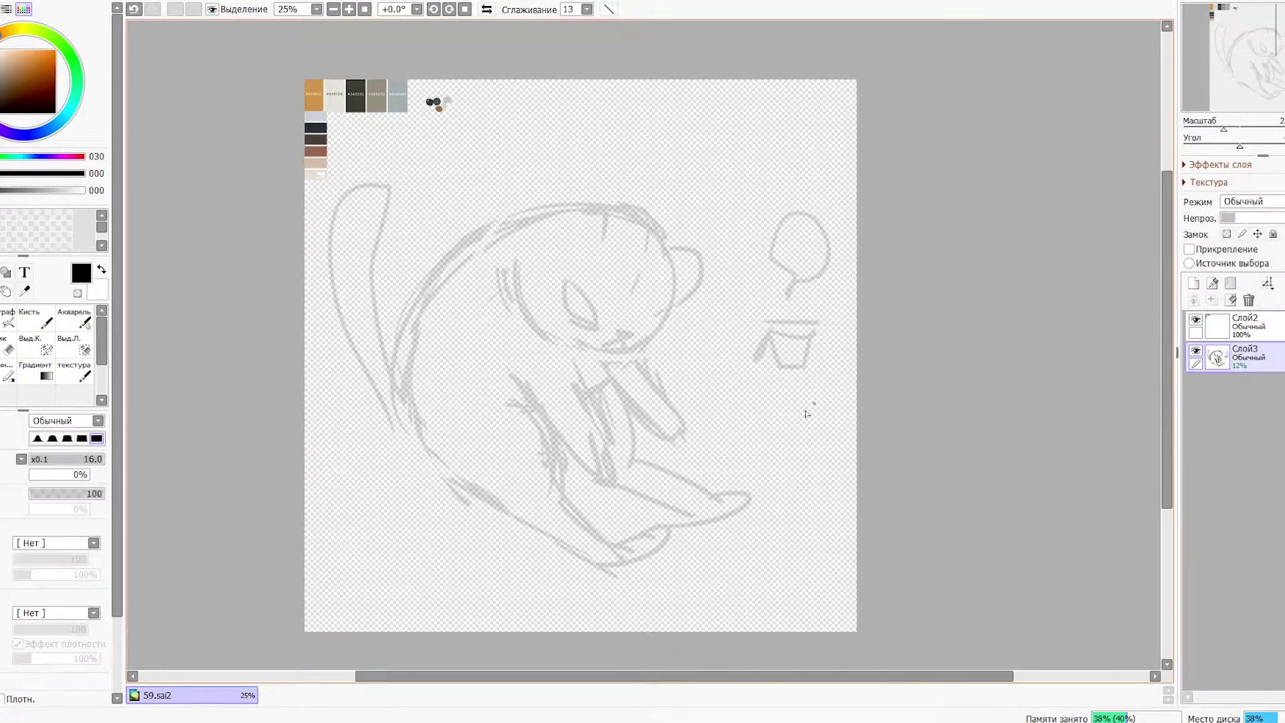
{"action": "left_click_drag", "start_coordinate": [555, 182], "coordinate": [555, 169]}
{"action": "key", "text": "Escape"}
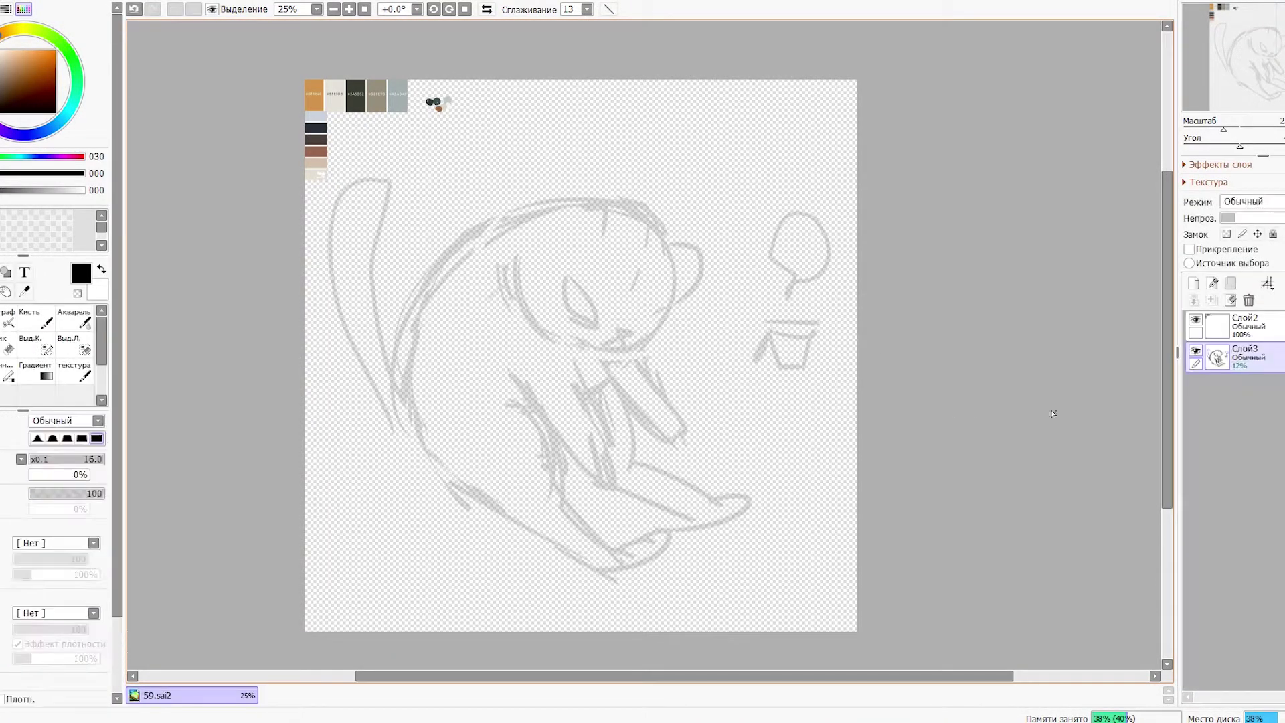
{"action": "key", "text": "ctrl+t"}
{"action": "left_click_drag", "start_coordinate": [862, 381], "coordinate": [841, 391]}
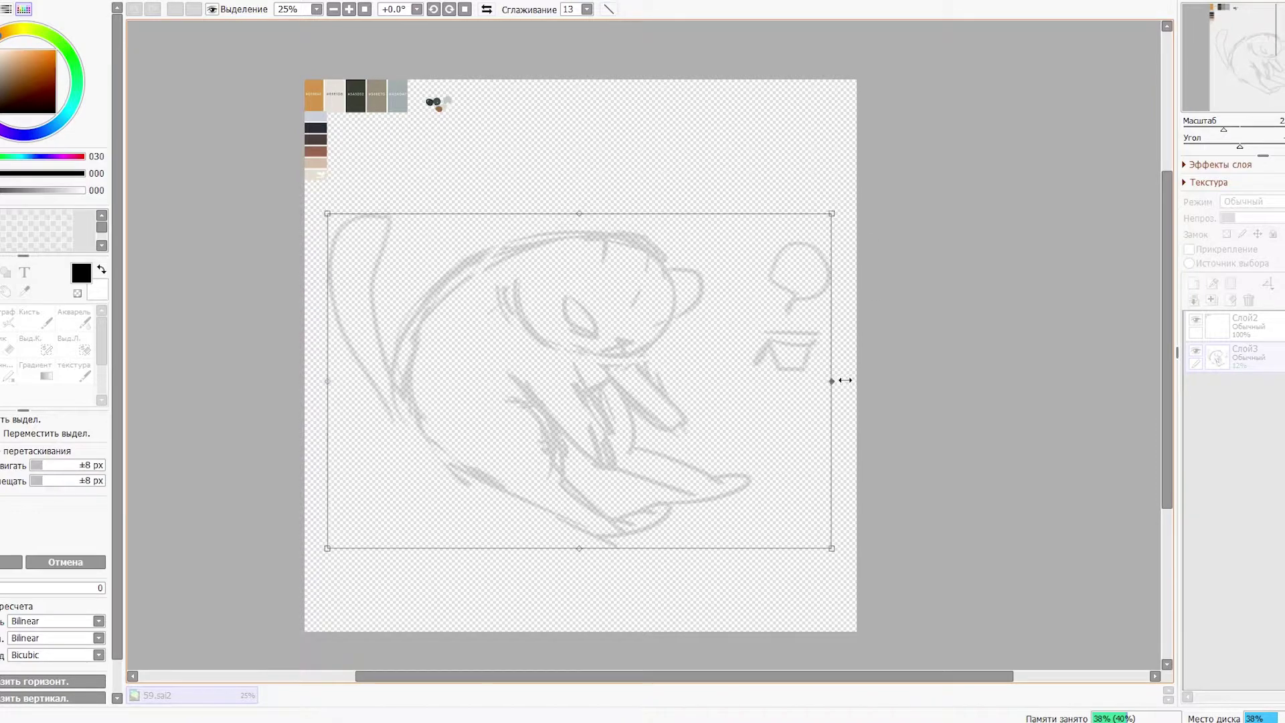
{"action": "key", "text": "Return"}
Enlarge the sketch toward the lower right and add the empty layer Слой4 above it.
{"action": "key", "text": "ctrl+t"}
{"action": "left_click_drag", "start_coordinate": [834, 556], "coordinate": [844, 565]}
{"action": "key", "text": "Return"}
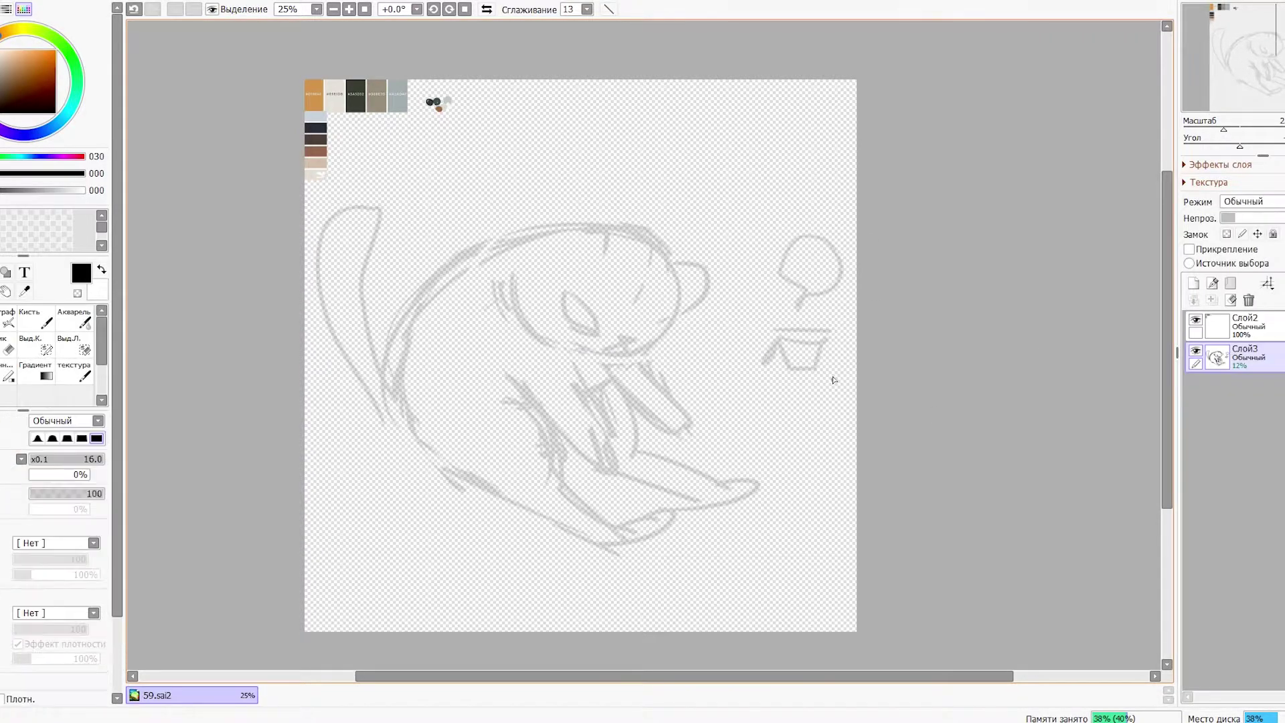
{"action": "key", "text": "ctrl+shift+n"}
After a few trial strokes, ink the arched forehead tuft with hatch lines beneath it.
{"action": "scroll", "coordinate": [623, 297], "scroll_direction": "up", "scroll_amount": 3}
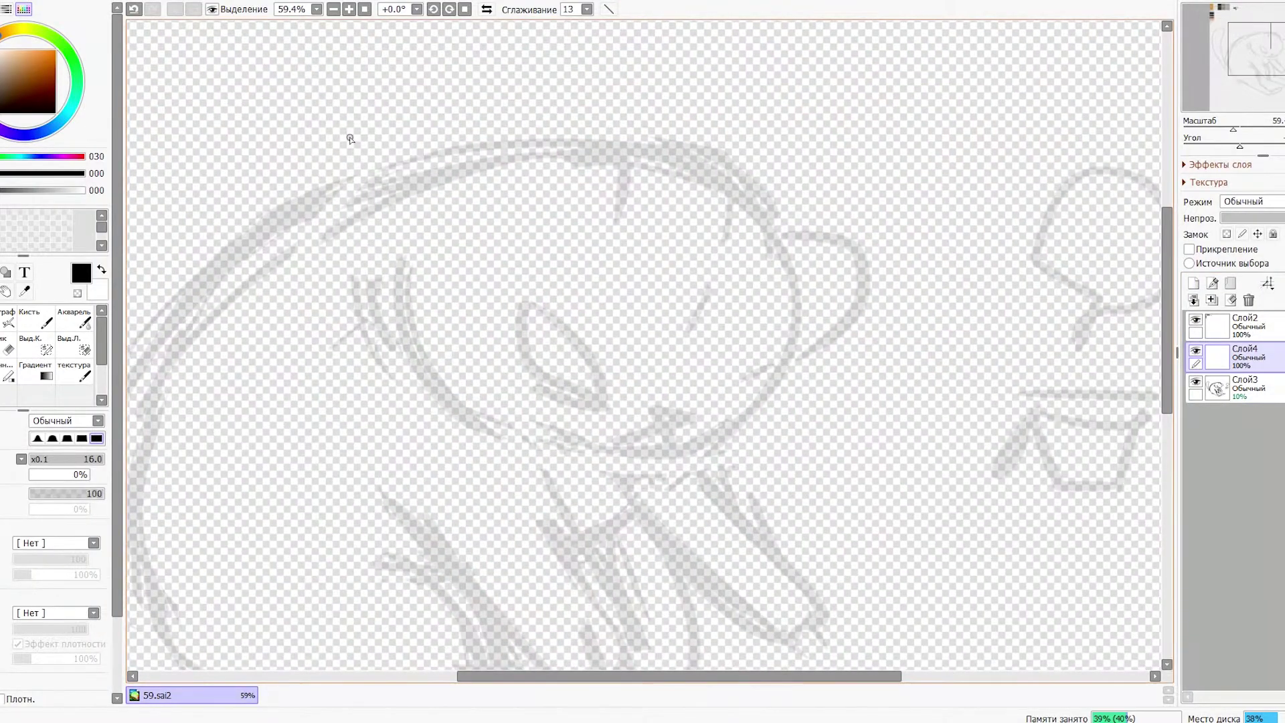
{"action": "left_click_drag", "start_coordinate": [574, 230], "coordinate": [688, 258]}
{"action": "key", "text": "ctrl+z"}
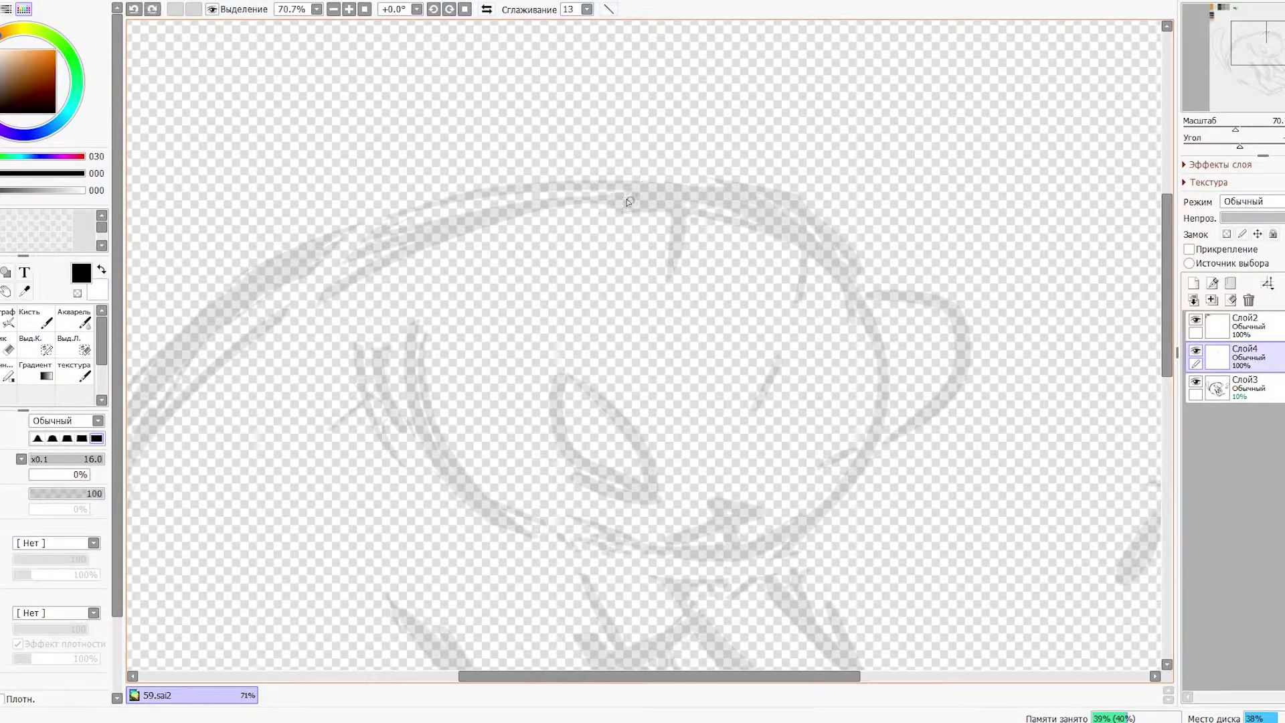
{"action": "left_click_drag", "start_coordinate": [488, 234], "coordinate": [821, 201]}
{"action": "scroll", "coordinate": [752, 216], "scroll_direction": "down", "scroll_amount": 2}
{"action": "scroll", "coordinate": [613, 161], "scroll_direction": "up", "scroll_amount": 2}
{"action": "key", "text": "ctrl+z"}
{"action": "left_click_drag", "start_coordinate": [594, 191], "coordinate": [696, 204]}
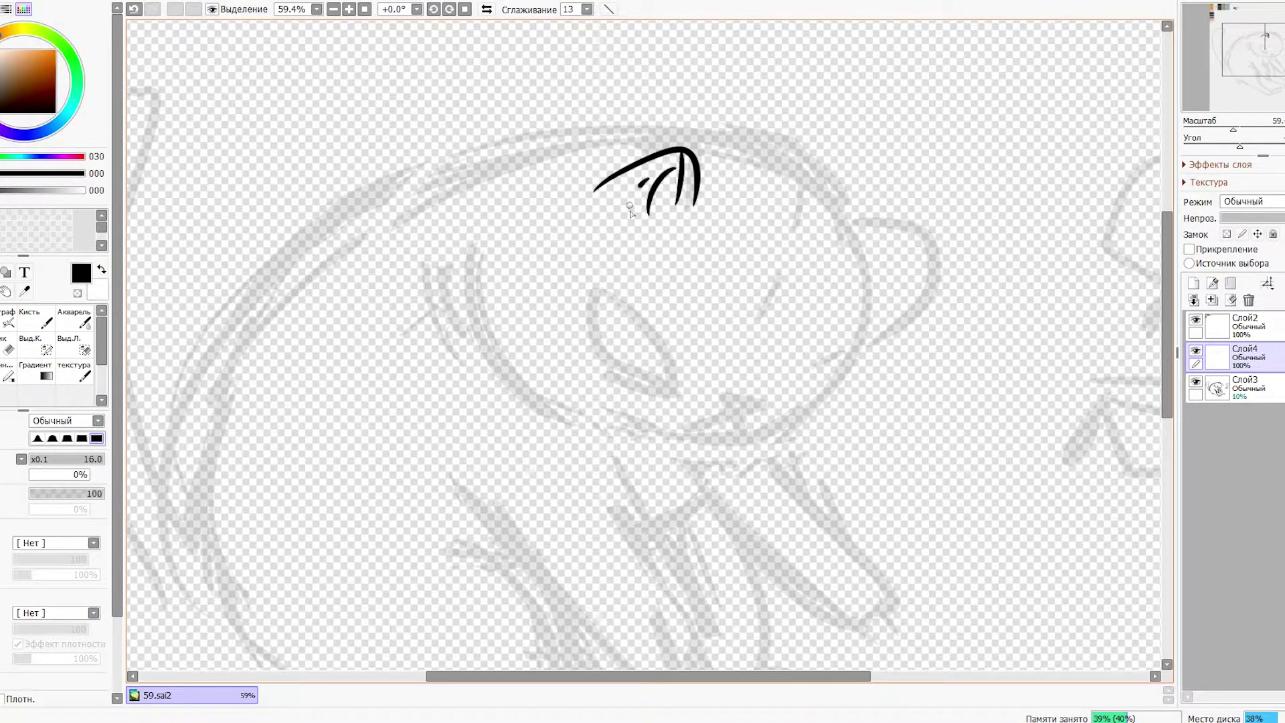
{"action": "key", "text": "ctrl+z"}
{"action": "key", "text": "ctrl+z"}
{"action": "mouse_move", "coordinate": [595, 177]}
{"action": "left_mouse_down"}
{"action": "mouse_move", "coordinate": [703, 204]}
{"action": "mouse_move", "coordinate": [693, 148]}
{"action": "left_mouse_up"}
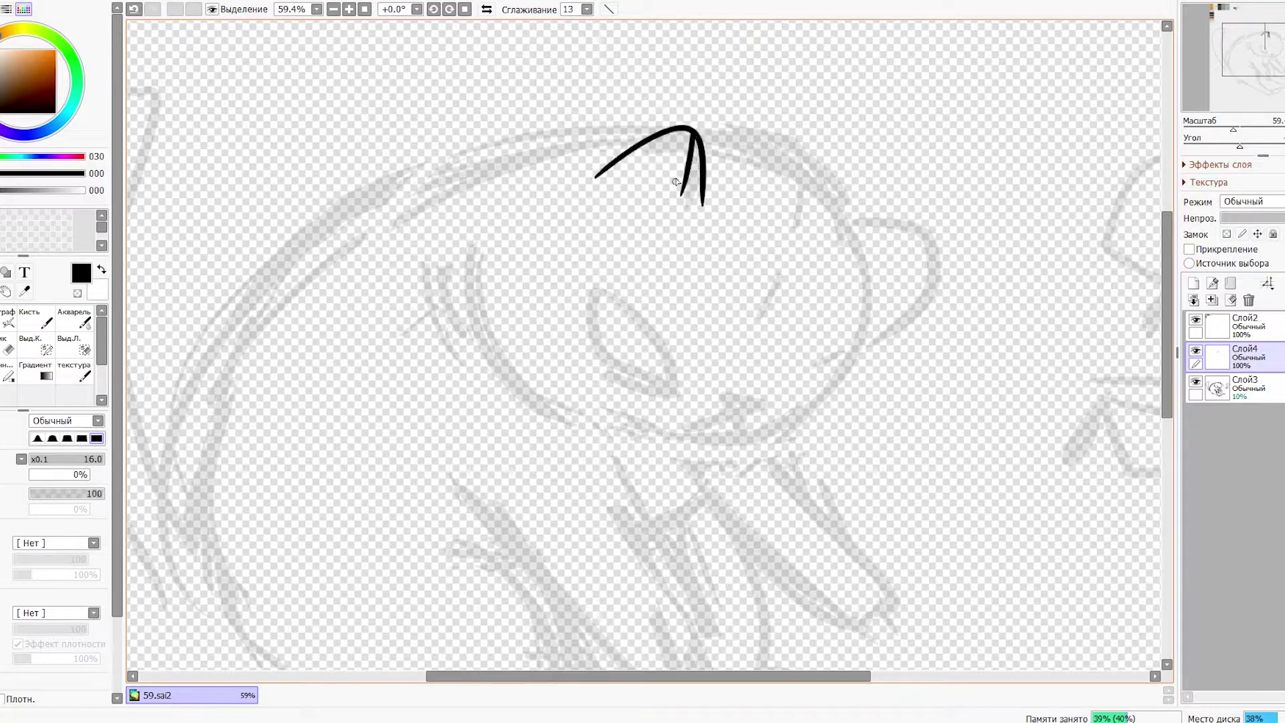
{"action": "left_click_drag", "start_coordinate": [643, 195], "coordinate": [669, 161]}
Try a long curve down the head's right side, then undo it.
{"action": "left_click_drag", "start_coordinate": [740, 140], "coordinate": [869, 255]}
{"action": "key", "text": "ctrl+z"}
{"action": "scroll", "coordinate": [1028, 337], "scroll_direction": "down", "scroll_amount": 2}
{"action": "scroll", "coordinate": [1028, 337], "scroll_direction": "down", "scroll_amount": 1}
{"action": "key", "text": "ctrl+t"}
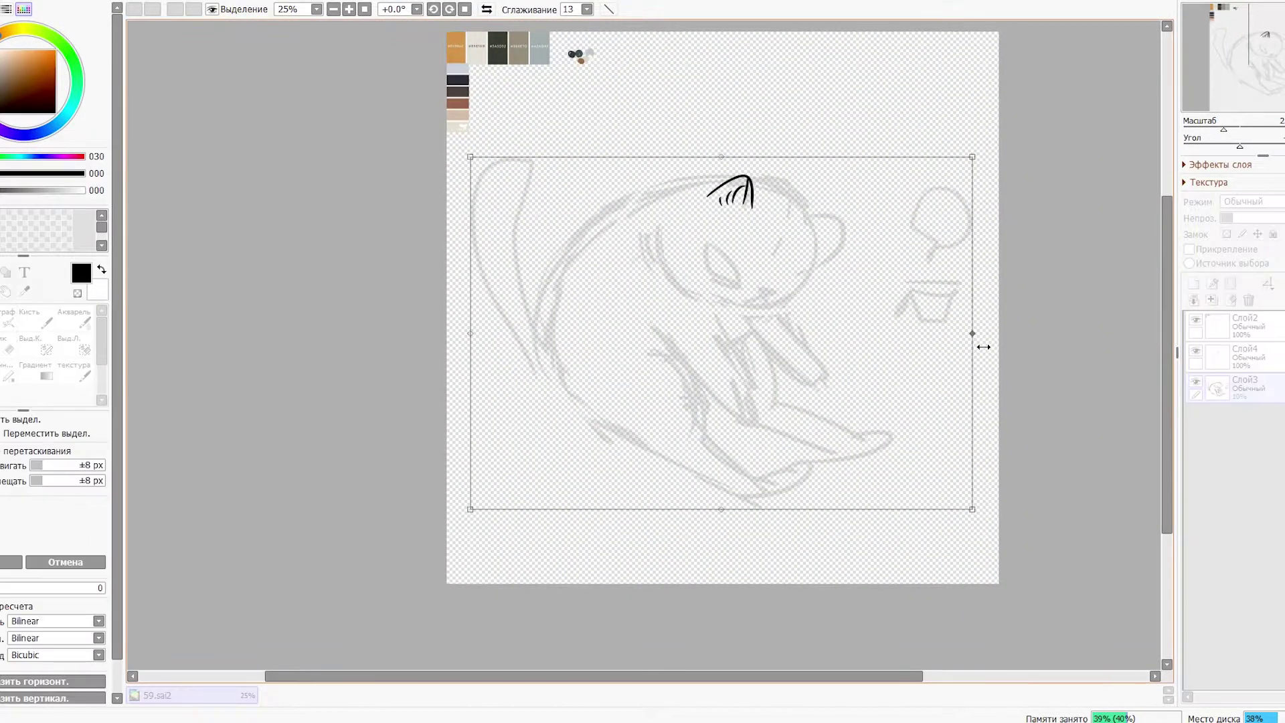
{"action": "key", "text": "Escape"}
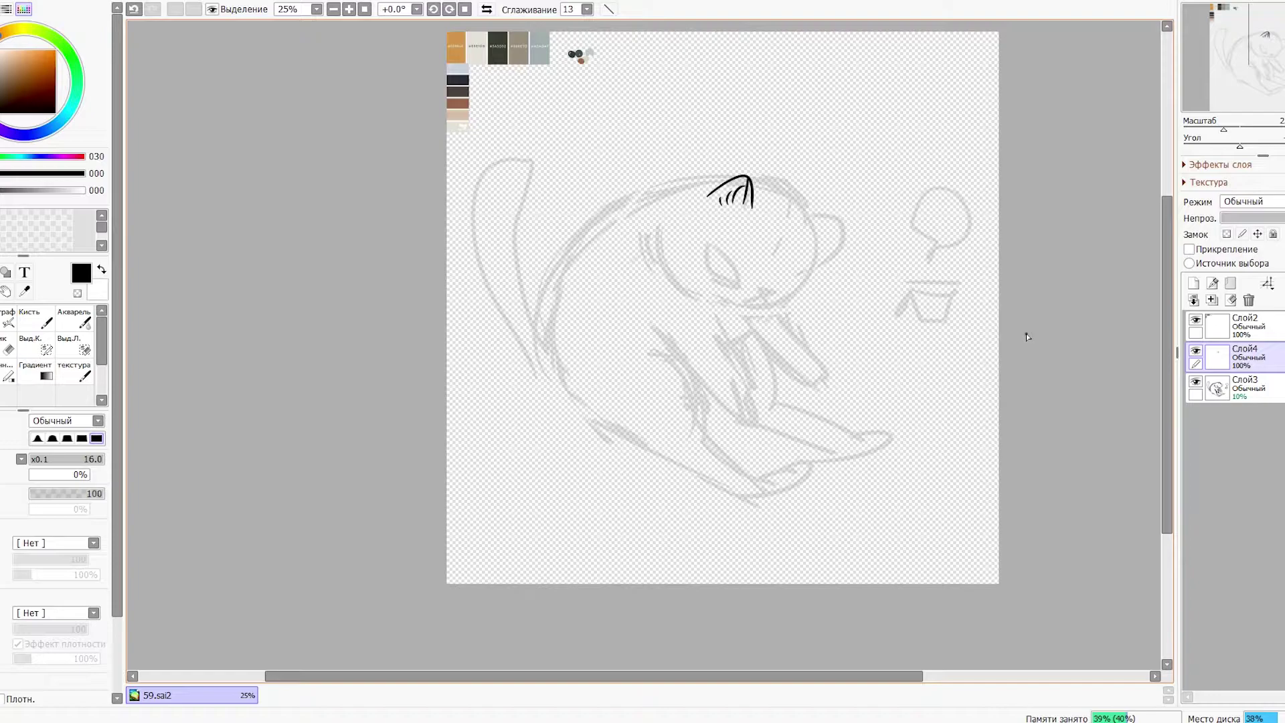
Nudge the hair tuft up and left, then delete the old tuft strokes.
{"action": "scroll", "coordinate": [1026, 333], "scroll_direction": "up", "scroll_amount": 2}
{"action": "scroll", "coordinate": [1026, 333], "scroll_direction": "up", "scroll_amount": 1}
{"action": "key", "text": "ctrl+t"}
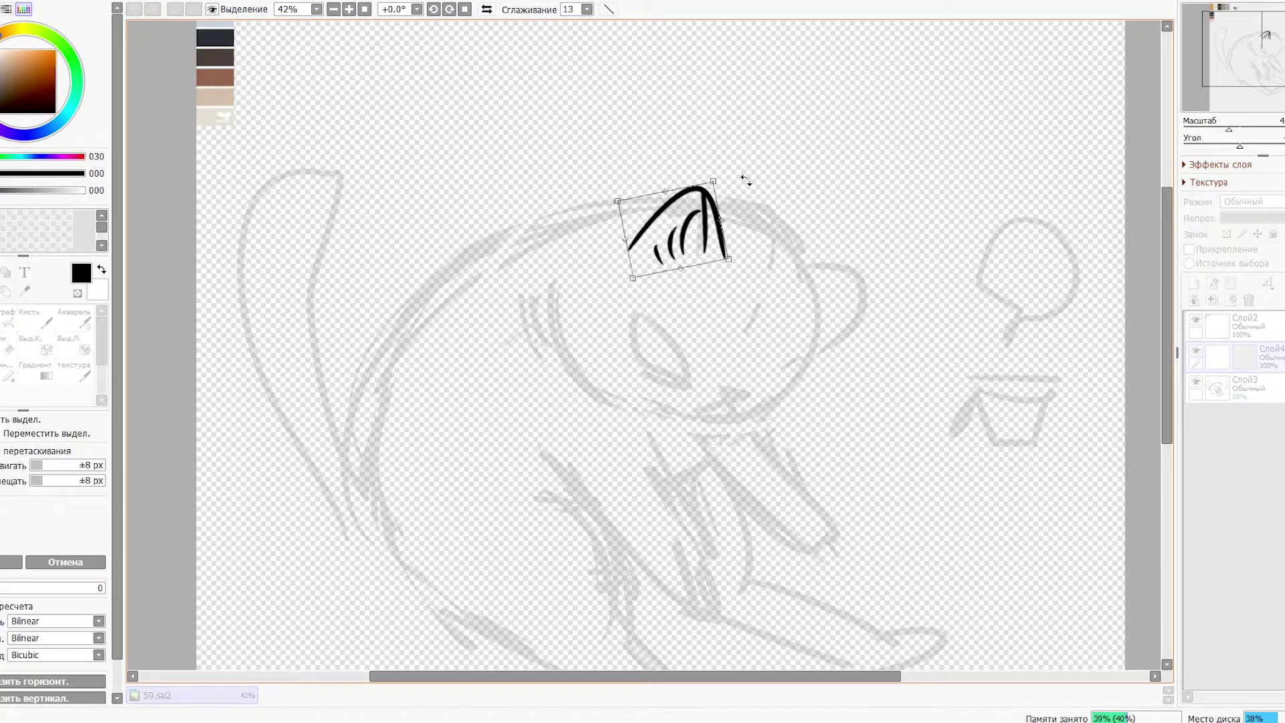
{"action": "left_click_drag", "start_coordinate": [720, 221], "coordinate": [696, 211]}
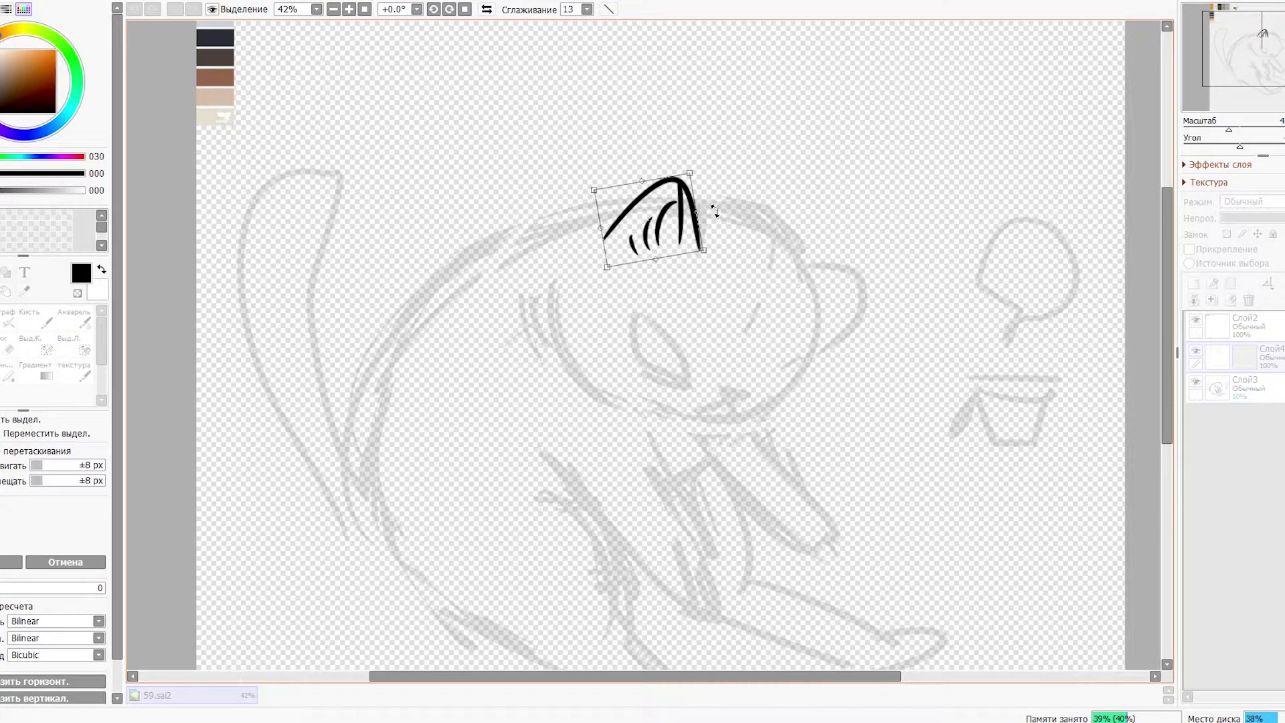
{"action": "key", "text": "Return"}
{"action": "scroll", "coordinate": [732, 239], "scroll_direction": "up", "scroll_amount": 5}
{"action": "key", "text": "Delete"}
Draw a new, larger tuft arch with hatch strokes and a small curve on its left.
{"action": "left_click_drag", "start_coordinate": [455, 263], "coordinate": [704, 290]}
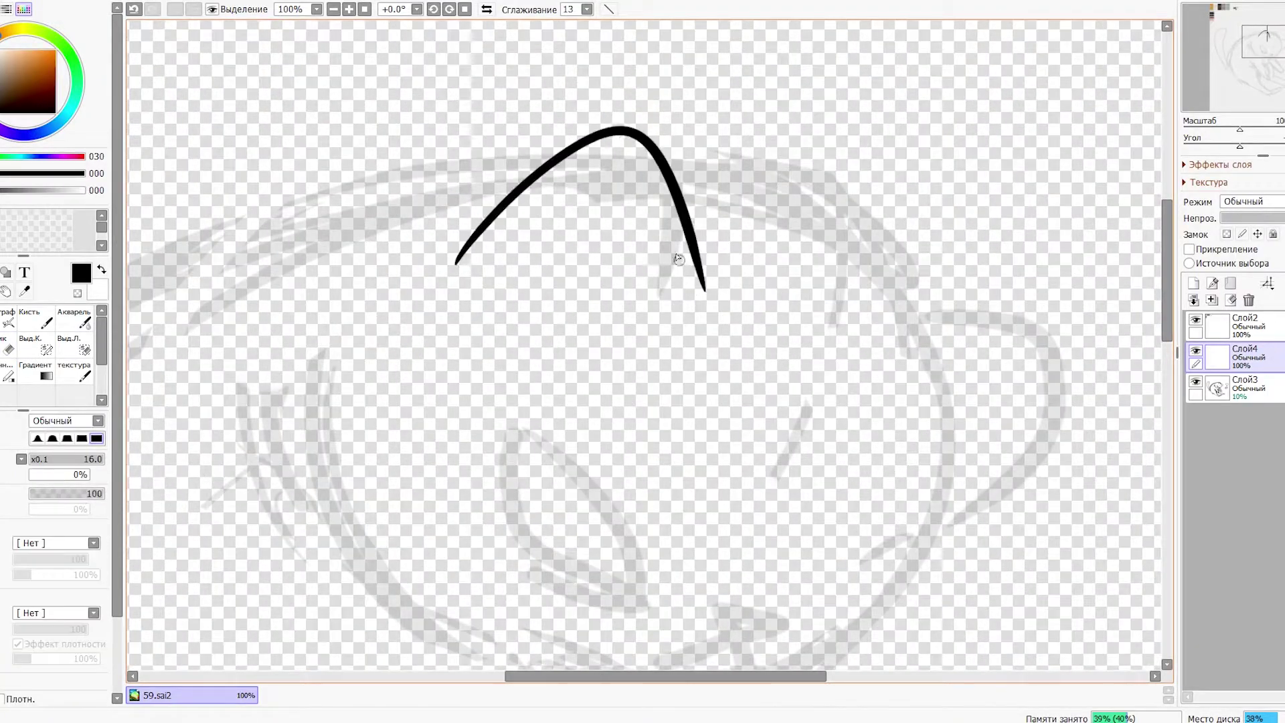
{"action": "left_click_drag", "start_coordinate": [639, 141], "coordinate": [676, 293]}
{"action": "left_click_drag", "start_coordinate": [643, 189], "coordinate": [598, 294]}
{"action": "left_click_drag", "start_coordinate": [569, 237], "coordinate": [577, 303]}
{"action": "left_click_drag", "start_coordinate": [525, 253], "coordinate": [537, 297]}
{"action": "left_click_drag", "start_coordinate": [501, 274], "coordinate": [510, 290]}
{"action": "left_click_drag", "start_coordinate": [736, 379], "coordinate": [686, 280]}
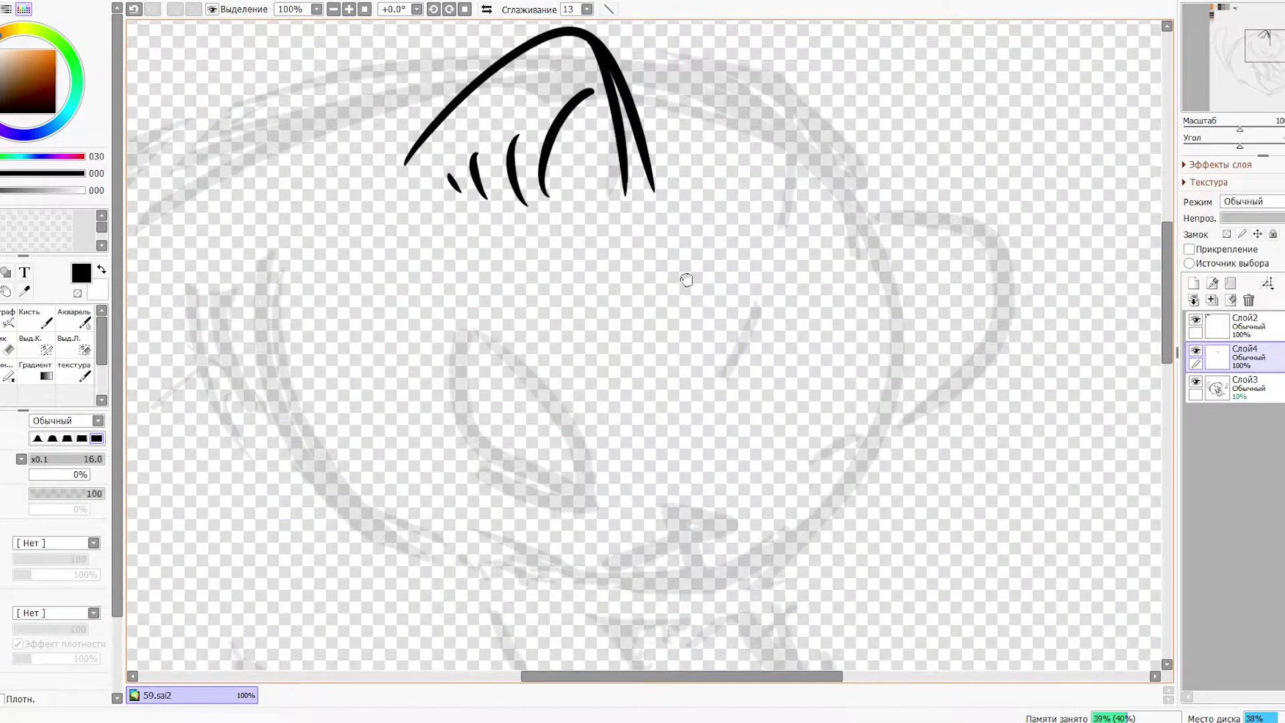
{"action": "scroll", "coordinate": [687, 280], "scroll_direction": "down", "scroll_amount": 1}
{"action": "left_click_drag", "start_coordinate": [395, 216], "coordinate": [394, 233]}
{"action": "scroll", "coordinate": [703, 347], "scroll_direction": "down", "scroll_amount": 1}
Rotate the tuft slightly counter-clockwise.
{"action": "key", "text": "ctrl+t"}
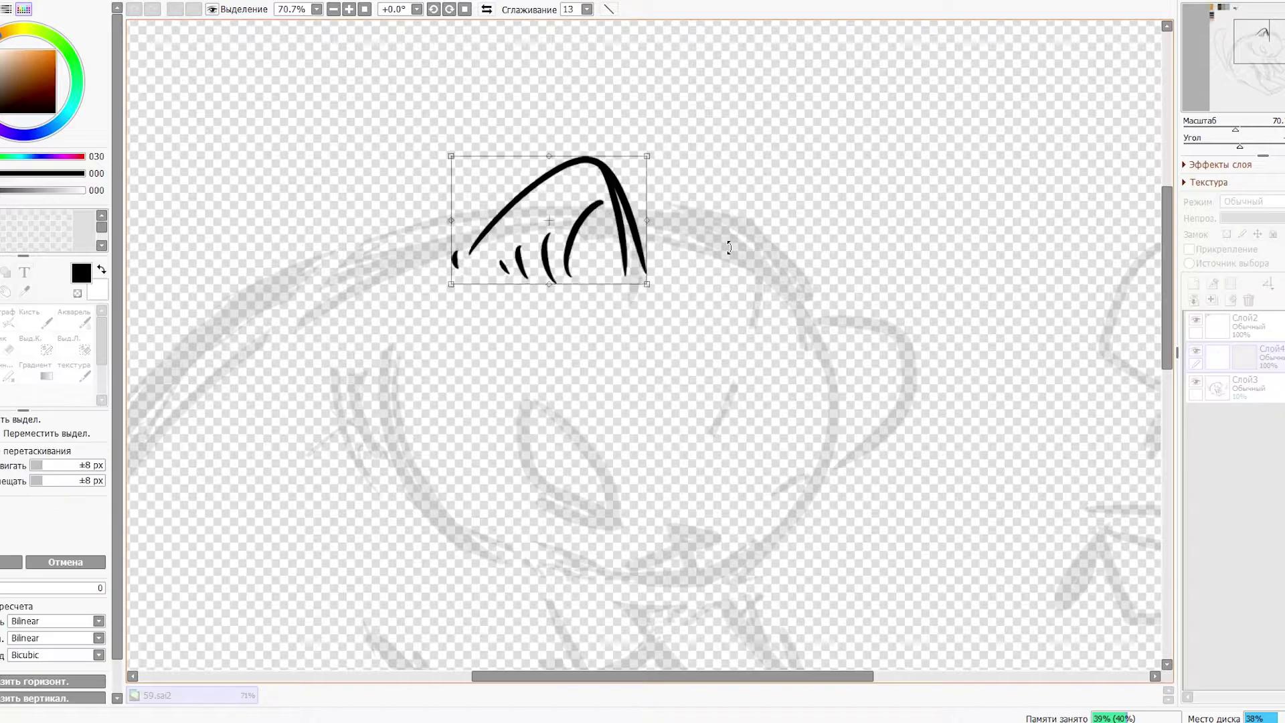
{"action": "left_click_drag", "start_coordinate": [660, 268], "coordinate": [662, 221]}
{"action": "key", "text": "Return"}
{"action": "scroll", "coordinate": [738, 329], "scroll_direction": "up", "scroll_amount": 1}
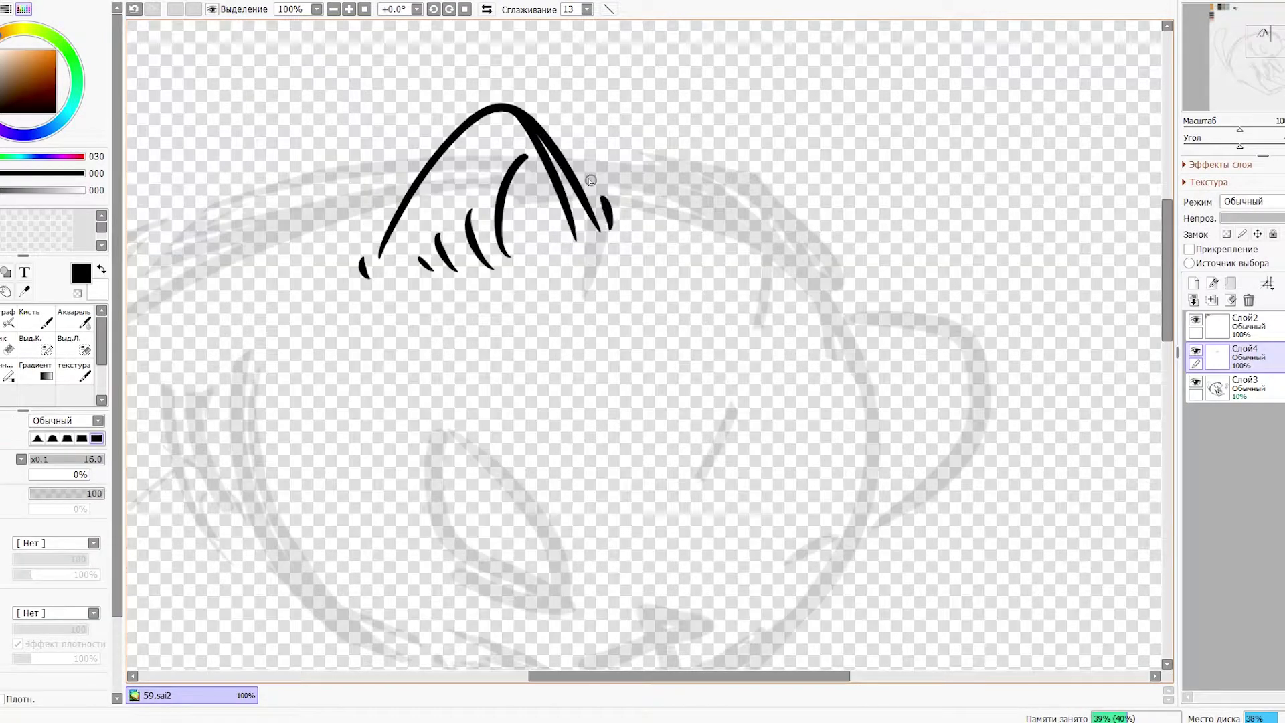
Ink the long outline down the head's right side.
{"action": "mouse_move", "coordinate": [591, 181]}
{"action": "left_mouse_down"}
{"action": "mouse_move", "coordinate": [663, 194]}
{"action": "mouse_move", "coordinate": [864, 368]}
{"action": "left_mouse_up"}
{"action": "left_click_drag", "start_coordinate": [796, 279], "coordinate": [819, 175]}
{"action": "key", "text": "ctrl+z"}
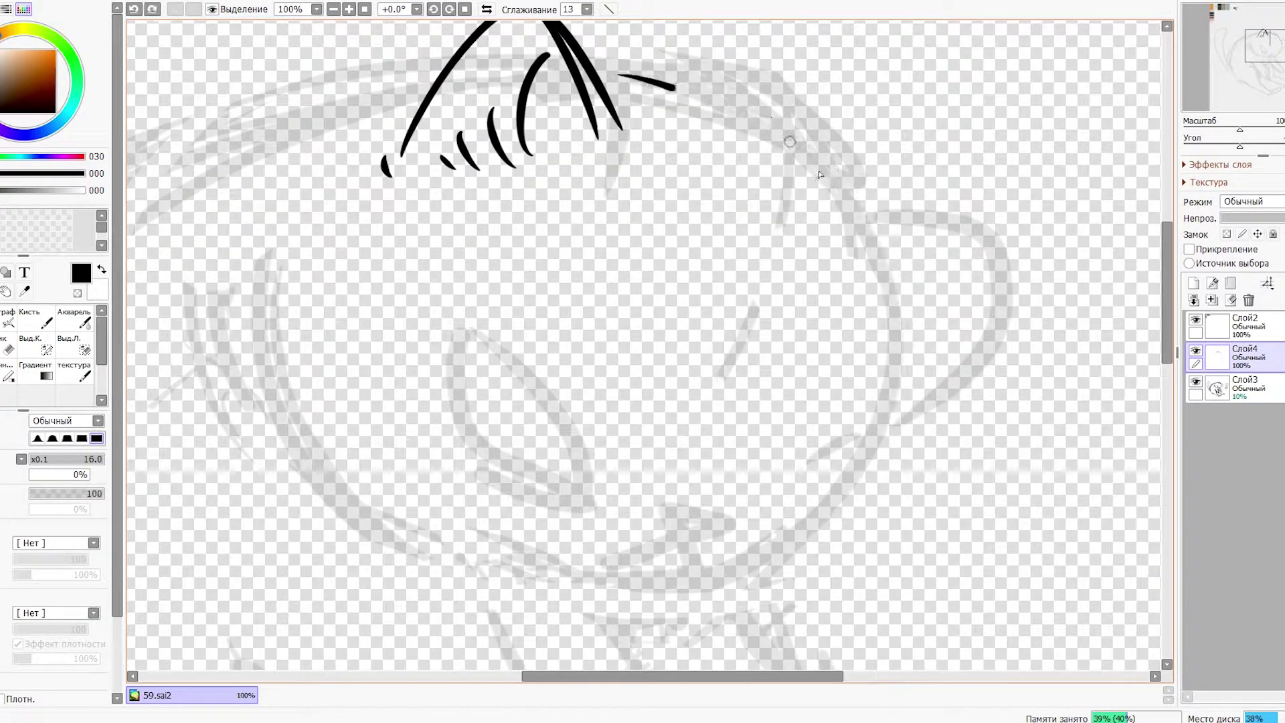
{"action": "left_click_drag", "start_coordinate": [602, 67], "coordinate": [897, 426]}
{"action": "scroll", "coordinate": [883, 444], "scroll_direction": "down", "scroll_amount": 1}
{"action": "left_click_drag", "start_coordinate": [837, 367], "coordinate": [689, 502]}
{"action": "key", "text": "ctrl+z"}
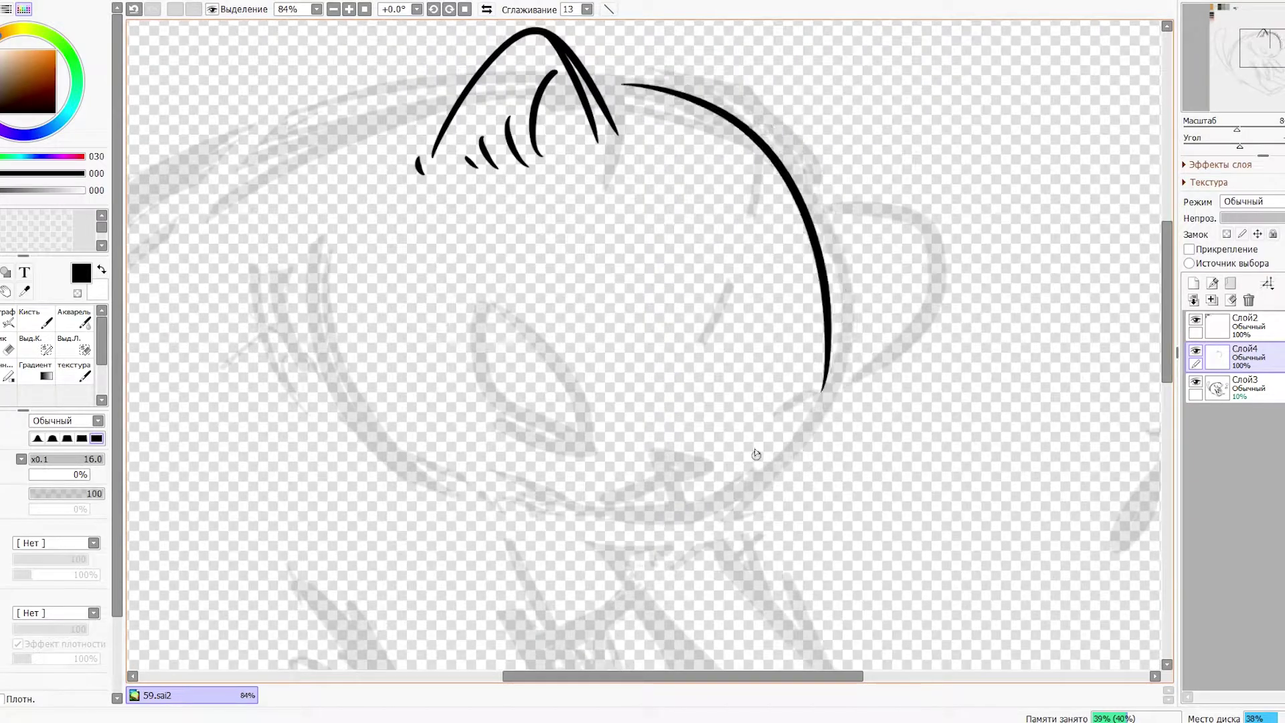
{"action": "left_click_drag", "start_coordinate": [837, 367], "coordinate": [852, 401]}
{"action": "key", "text": "ctrl+z"}
Ink the right ear with inner hatching and curve the head outline down and left.
{"action": "left_click_drag", "start_coordinate": [805, 168], "coordinate": [871, 308]}
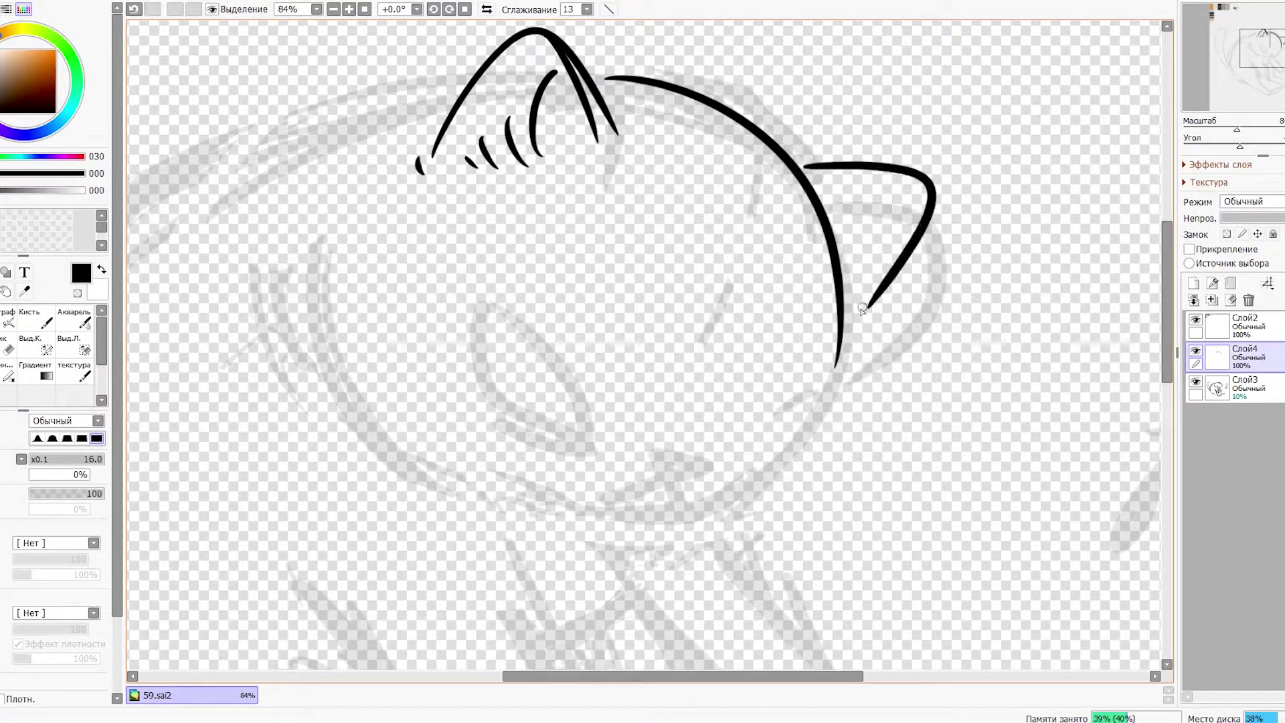
{"action": "left_click_drag", "start_coordinate": [829, 211], "coordinate": [913, 186]}
{"action": "left_click_drag", "start_coordinate": [857, 265], "coordinate": [890, 251]}
{"action": "left_click_drag", "start_coordinate": [782, 334], "coordinate": [833, 398]}
{"action": "mouse_move", "coordinate": [887, 430]}
{"action": "left_mouse_down"}
{"action": "mouse_move", "coordinate": [830, 519]}
{"action": "mouse_move", "coordinate": [847, 499]}
{"action": "mouse_move", "coordinate": [814, 584]}
{"action": "mouse_move", "coordinate": [838, 463]}
{"action": "left_mouse_up"}
{"action": "key", "text": "ctrl+z"}
{"action": "key", "text": "ctrl+z"}
{"action": "key", "text": "ctrl+z"}
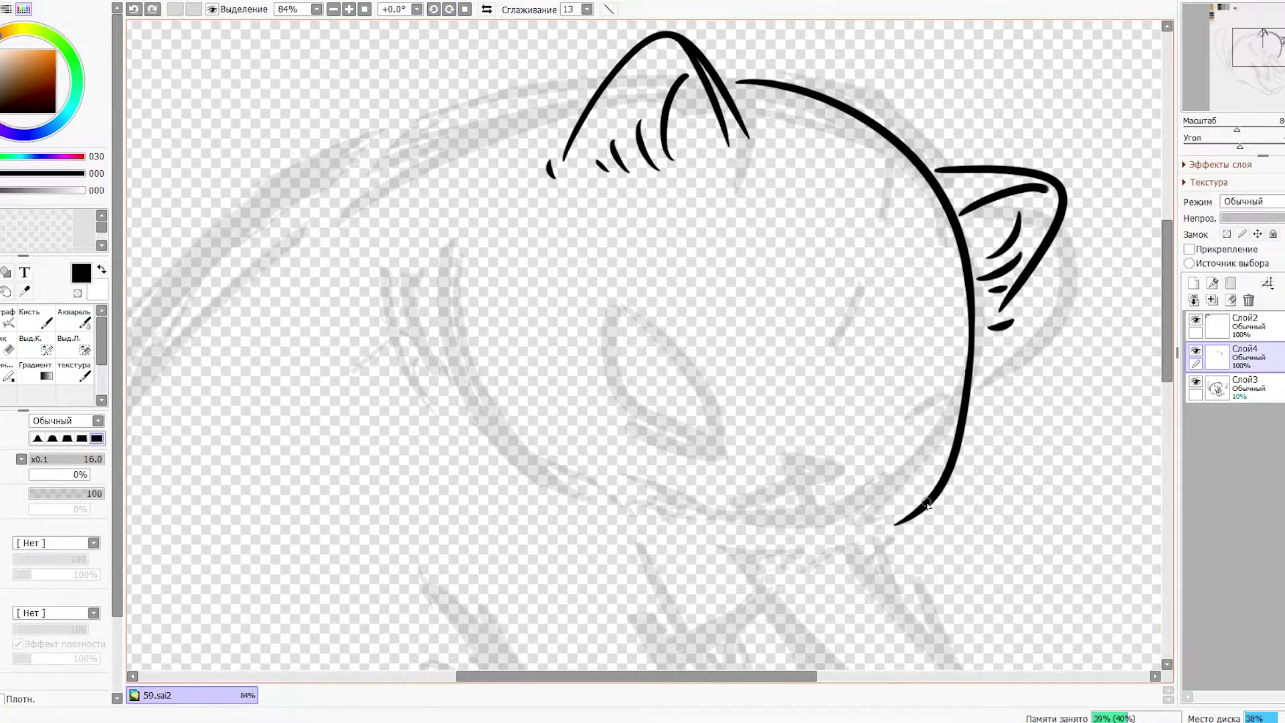
{"action": "left_click_drag", "start_coordinate": [914, 517], "coordinate": [760, 535]}
{"action": "scroll", "coordinate": [760, 536], "scroll_direction": "down", "scroll_amount": 3}
{"action": "scroll", "coordinate": [602, 301], "scroll_direction": "up", "scroll_amount": 3}
Draw the head's top-left curve, left cheek, muzzle and mouth, plus a dot beside the muzzle.
{"action": "left_click_drag", "start_coordinate": [494, 94], "coordinate": [294, 157]}
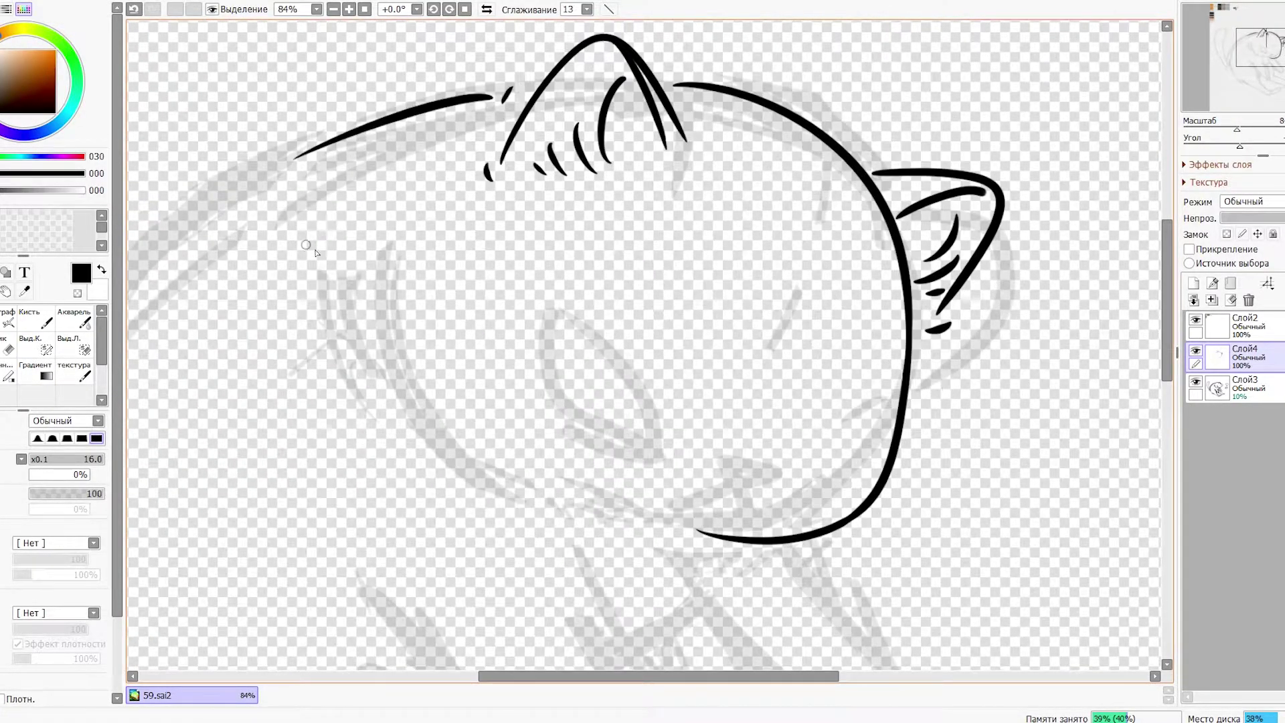
{"action": "left_click_drag", "start_coordinate": [569, 293], "coordinate": [606, 441]}
{"action": "scroll", "coordinate": [605, 442], "scroll_direction": "down", "scroll_amount": 2}
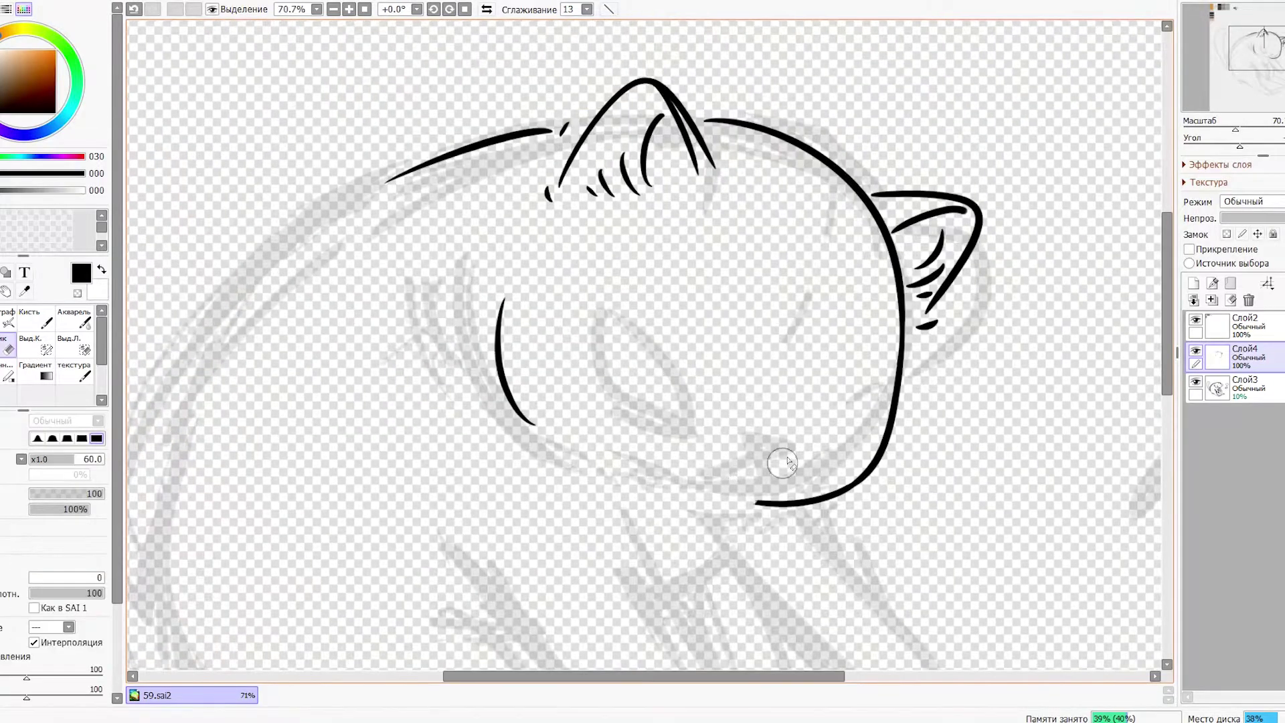
{"action": "left_click_drag", "start_coordinate": [799, 422], "coordinate": [774, 499]}
{"action": "key", "text": "ctrl+z"}
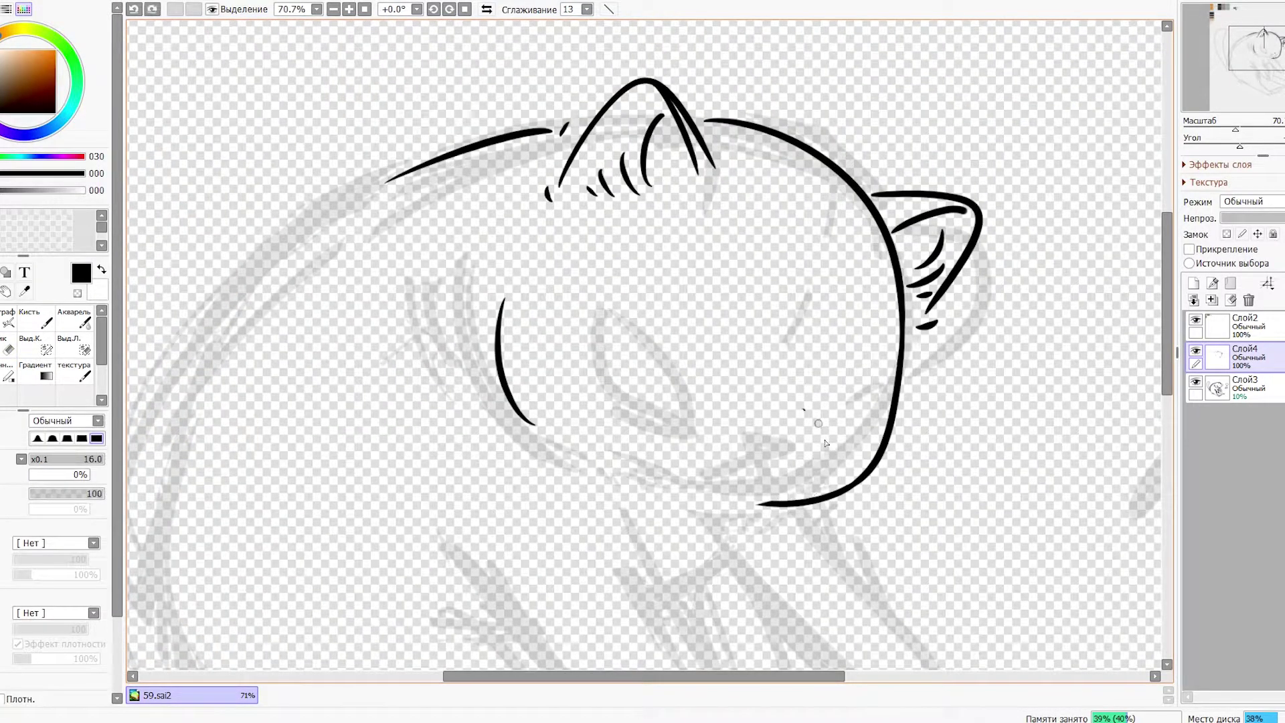
{"action": "left_click_drag", "start_coordinate": [780, 393], "coordinate": [760, 496]}
{"action": "left_click", "coordinate": [775, 431]}
Draw both slanted eye outlines, the second eye's lower lid and small strokes near the eyes.
{"action": "left_click_drag", "start_coordinate": [711, 398], "coordinate": [686, 395]}
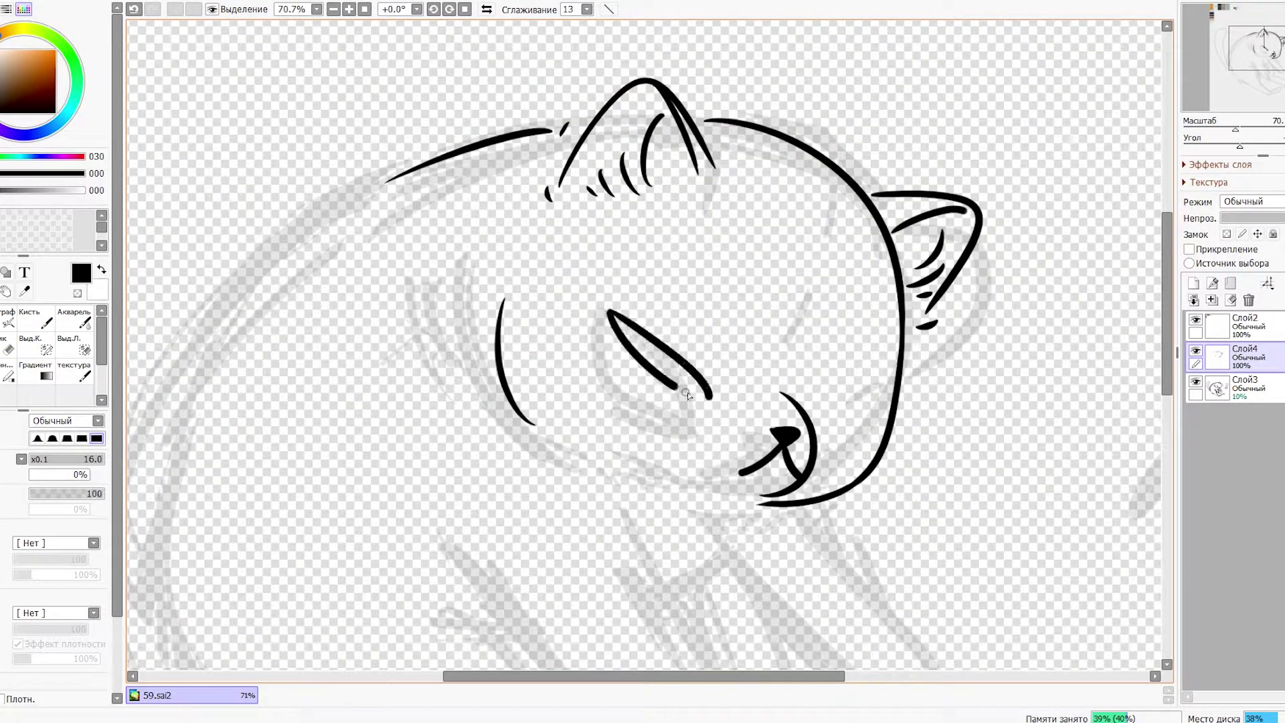
{"action": "left_click_drag", "start_coordinate": [819, 410], "coordinate": [845, 403]}
{"action": "scroll", "coordinate": [845, 403], "scroll_direction": "down", "scroll_amount": 2}
{"action": "scroll", "coordinate": [782, 357], "scroll_direction": "up", "scroll_amount": 3}
{"action": "left_click_drag", "start_coordinate": [775, 323], "coordinate": [806, 327]}
{"action": "scroll", "coordinate": [806, 327], "scroll_direction": "down", "scroll_amount": 3}
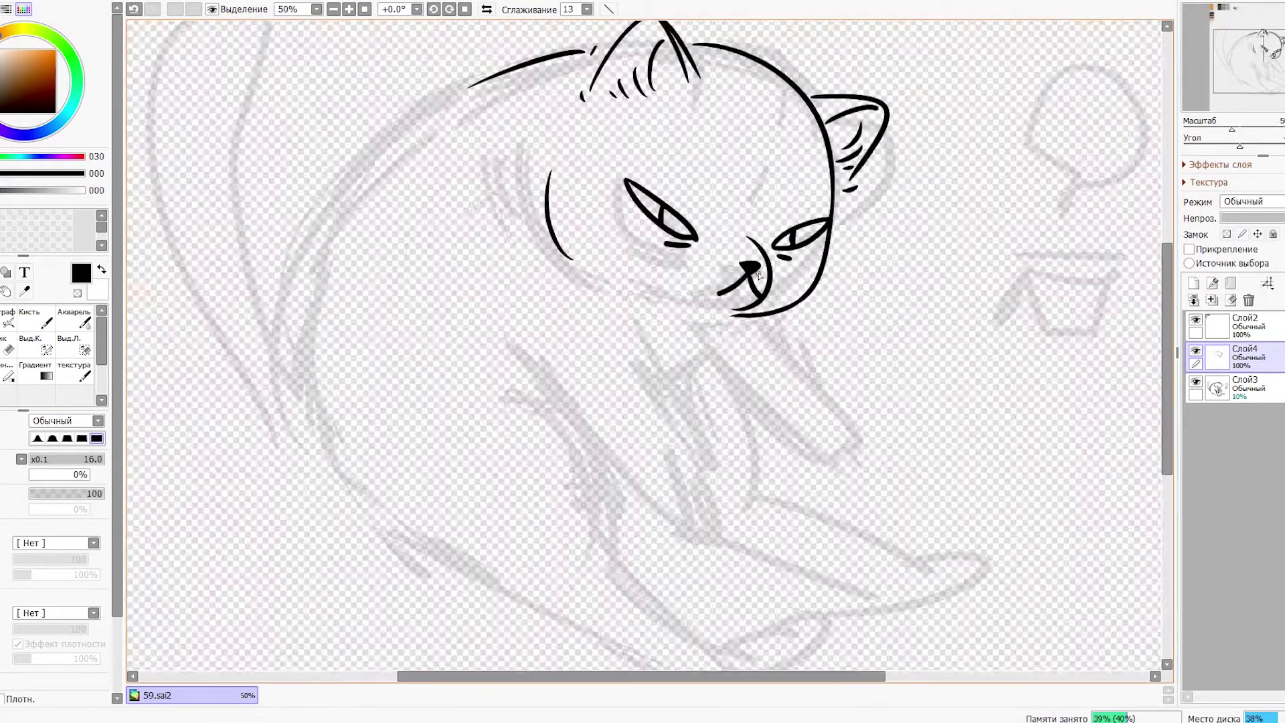
{"action": "scroll", "coordinate": [669, 335], "scroll_direction": "up", "scroll_amount": 2}
{"action": "left_click_drag", "start_coordinate": [703, 303], "coordinate": [695, 344]}
{"action": "left_click_drag", "start_coordinate": [824, 325], "coordinate": [813, 360]}
{"action": "scroll", "coordinate": [618, 353], "scroll_direction": "down", "scroll_amount": 2}
{"action": "scroll", "coordinate": [618, 353], "scroll_direction": "up", "scroll_amount": 2}
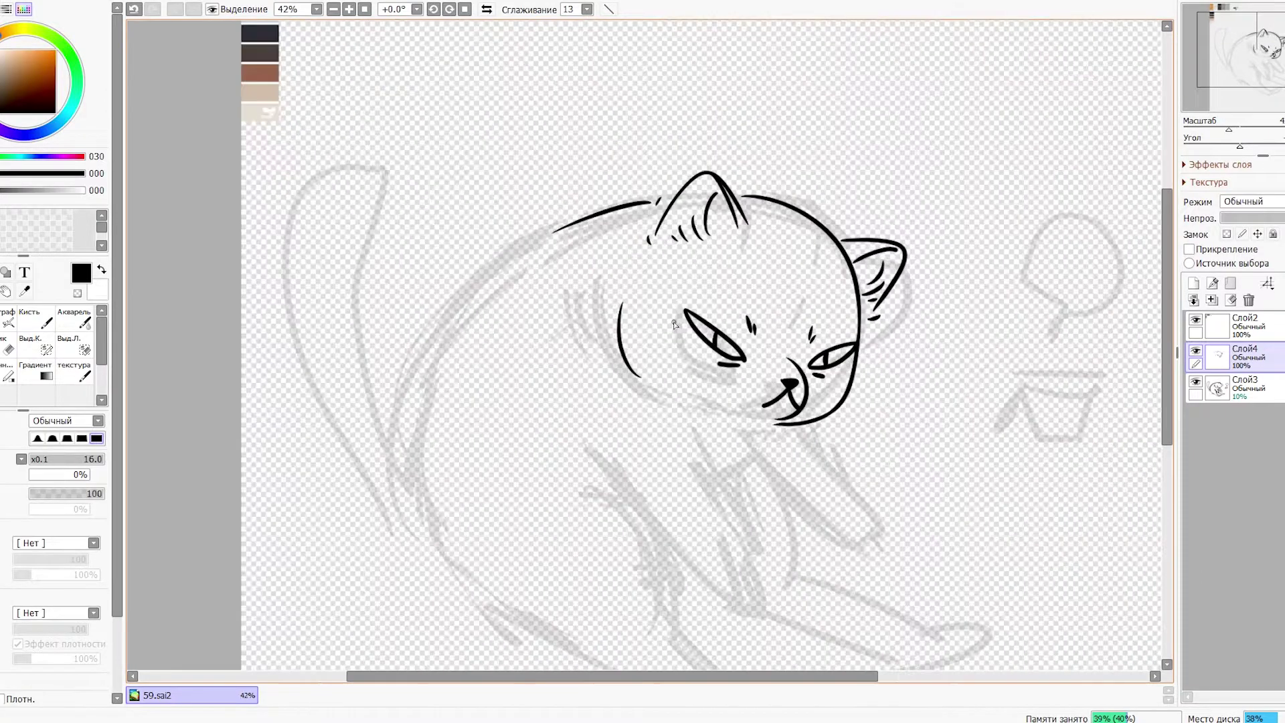
Scale the cat head down with a corner handle to fit the body.
{"action": "key", "text": "ctrl+t"}
{"action": "left_click_drag", "start_coordinate": [1011, 409], "coordinate": [938, 411]}
{"action": "scroll", "coordinate": [938, 411], "scroll_direction": "down", "scroll_amount": 3}
Apply the head resize.
{"action": "key", "text": "Return"}
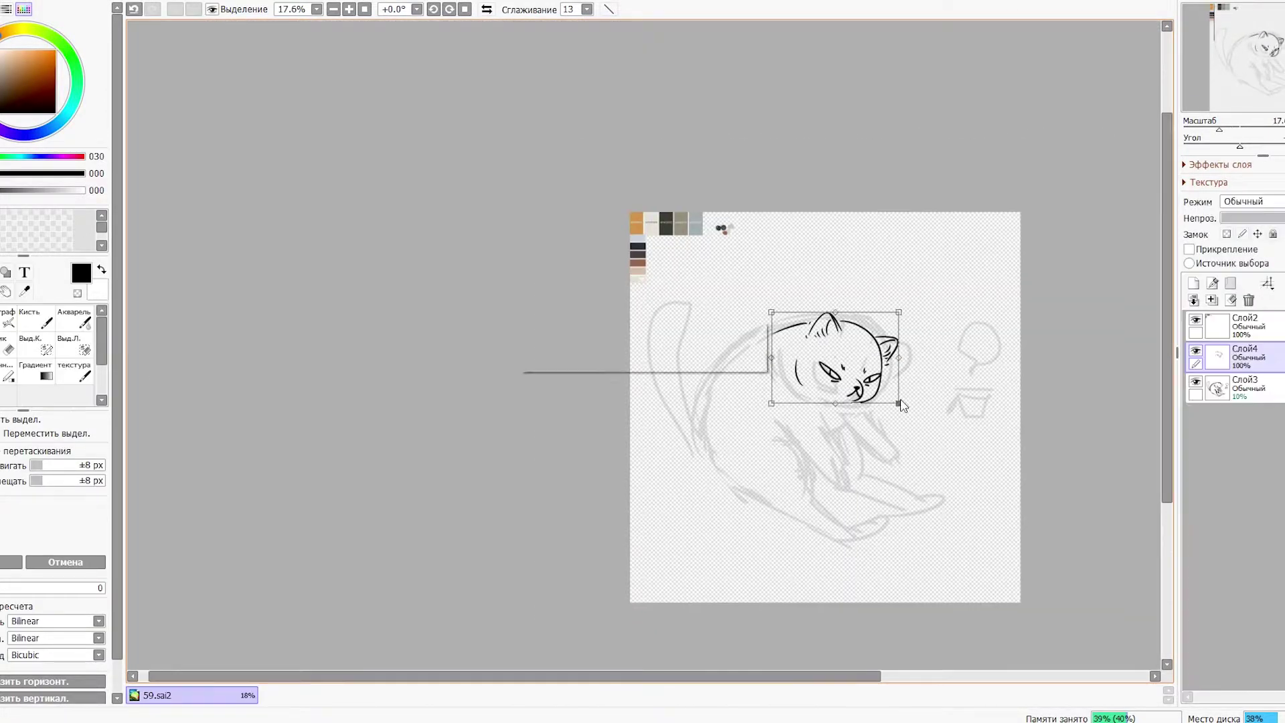
{"action": "scroll", "coordinate": [721, 333], "scroll_direction": "up", "scroll_amount": 5}
{"action": "scroll", "coordinate": [721, 333], "scroll_direction": "down", "scroll_amount": 3}
{"action": "scroll", "coordinate": [721, 333], "scroll_direction": "up", "scroll_amount": 2}
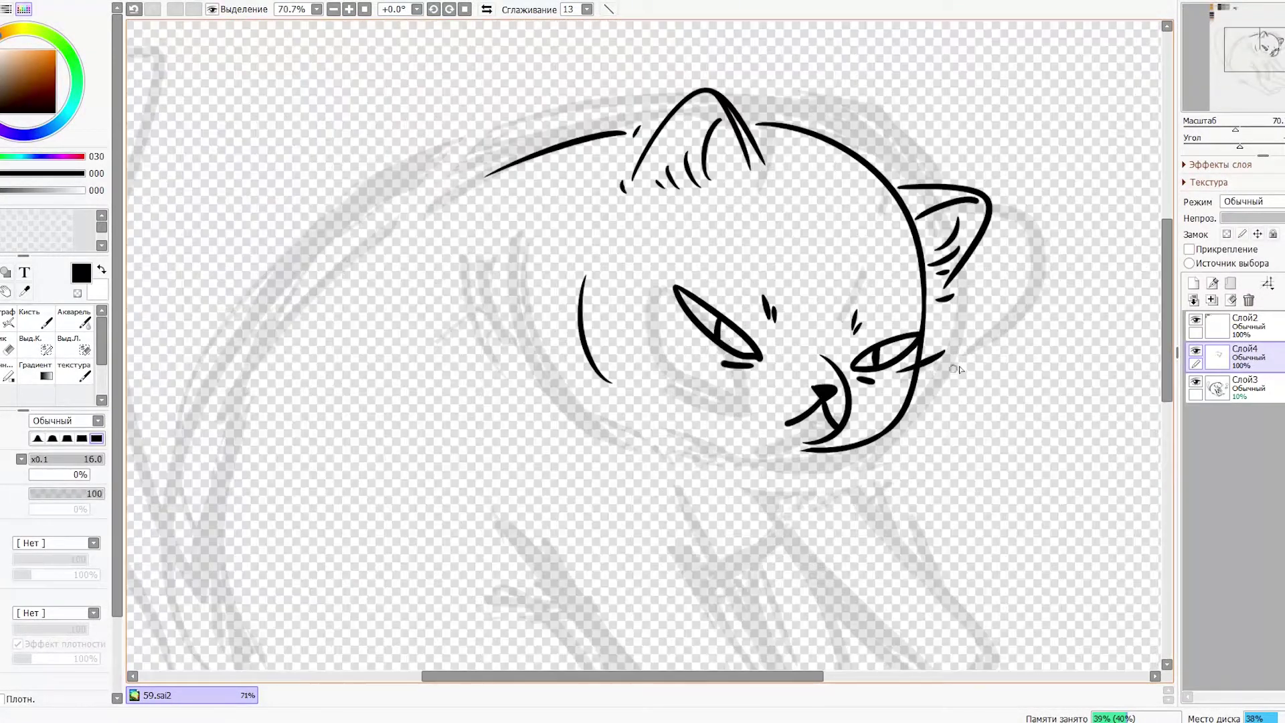
Replace the right-cheek whiskers with three curved strokes and lengthen the line under the eye.
{"action": "key", "text": "ctrl+z"}
{"action": "key", "text": "ctrl+z"}
{"action": "left_click_drag", "start_coordinate": [914, 381], "coordinate": [967, 383]}
{"action": "left_click_drag", "start_coordinate": [905, 400], "coordinate": [943, 412]}
{"action": "left_click_drag", "start_coordinate": [907, 412], "coordinate": [934, 426]}
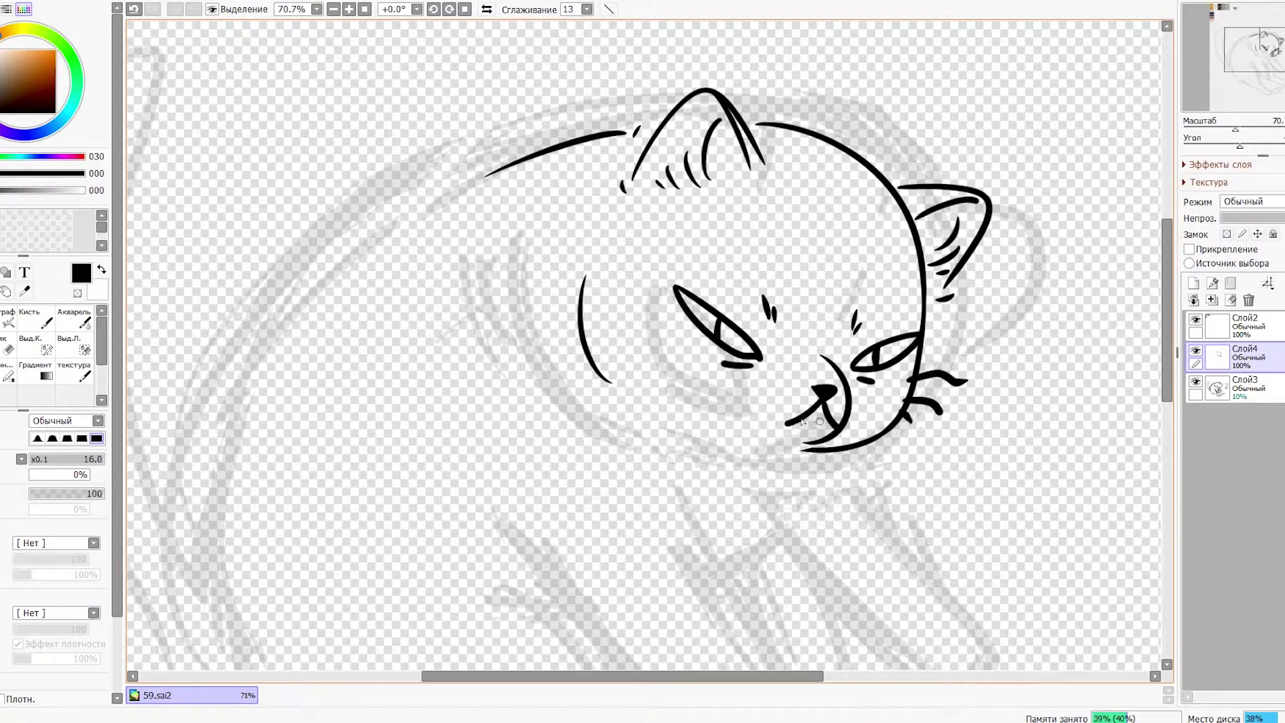
{"action": "left_click_drag", "start_coordinate": [590, 353], "coordinate": [655, 348]}
{"action": "scroll", "coordinate": [649, 388], "scroll_direction": "down", "scroll_amount": 4}
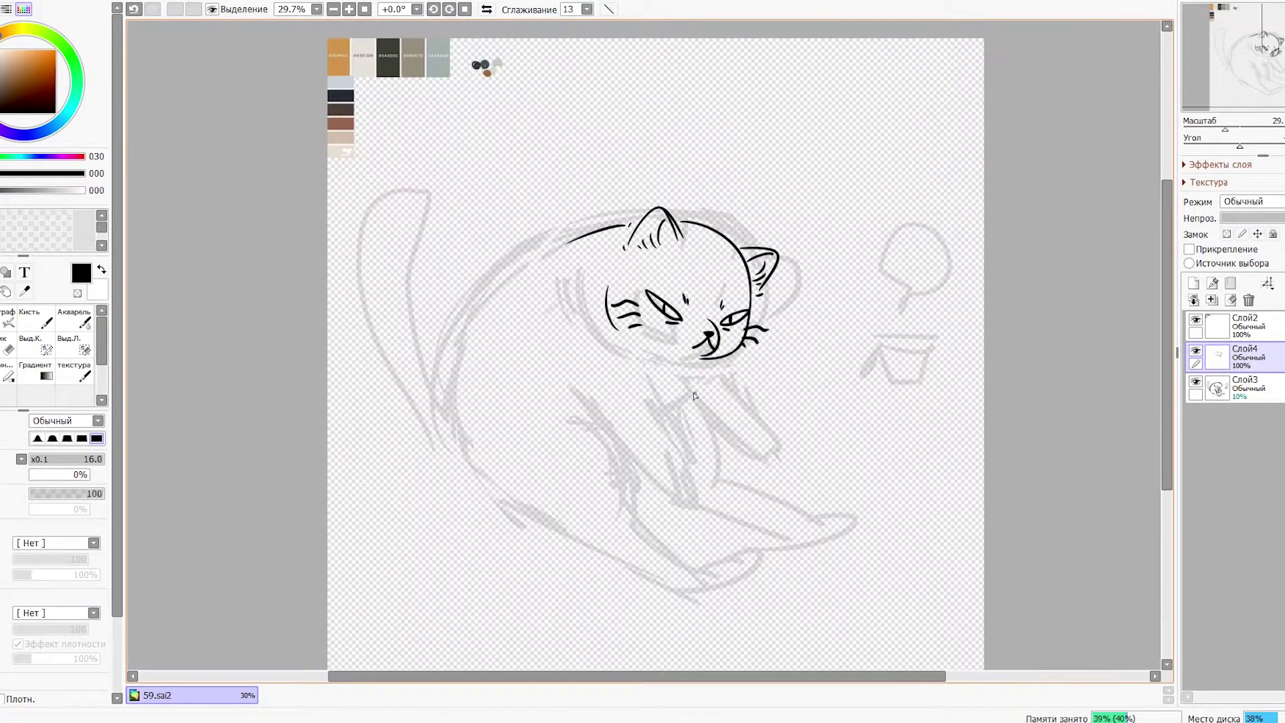
{"action": "scroll", "coordinate": [623, 342], "scroll_direction": "up", "scroll_amount": 4}
{"action": "scroll", "coordinate": [602, 308], "scroll_direction": "down", "scroll_amount": 3}
{"action": "scroll", "coordinate": [596, 296], "scroll_direction": "up", "scroll_amount": 2}
Ink the long curve of the cat's back.
{"action": "mouse_move", "coordinate": [596, 295]}
{"action": "left_mouse_down"}
{"action": "mouse_move", "coordinate": [606, 248]}
{"action": "mouse_move", "coordinate": [606, 305]}
{"action": "left_mouse_up"}
{"action": "key", "text": "ctrl+z"}
{"action": "mouse_move", "coordinate": [715, 118]}
{"action": "left_mouse_down"}
{"action": "mouse_move", "coordinate": [353, 400]}
{"action": "mouse_move", "coordinate": [330, 326]}
{"action": "mouse_move", "coordinate": [411, 562]}
{"action": "left_mouse_up"}
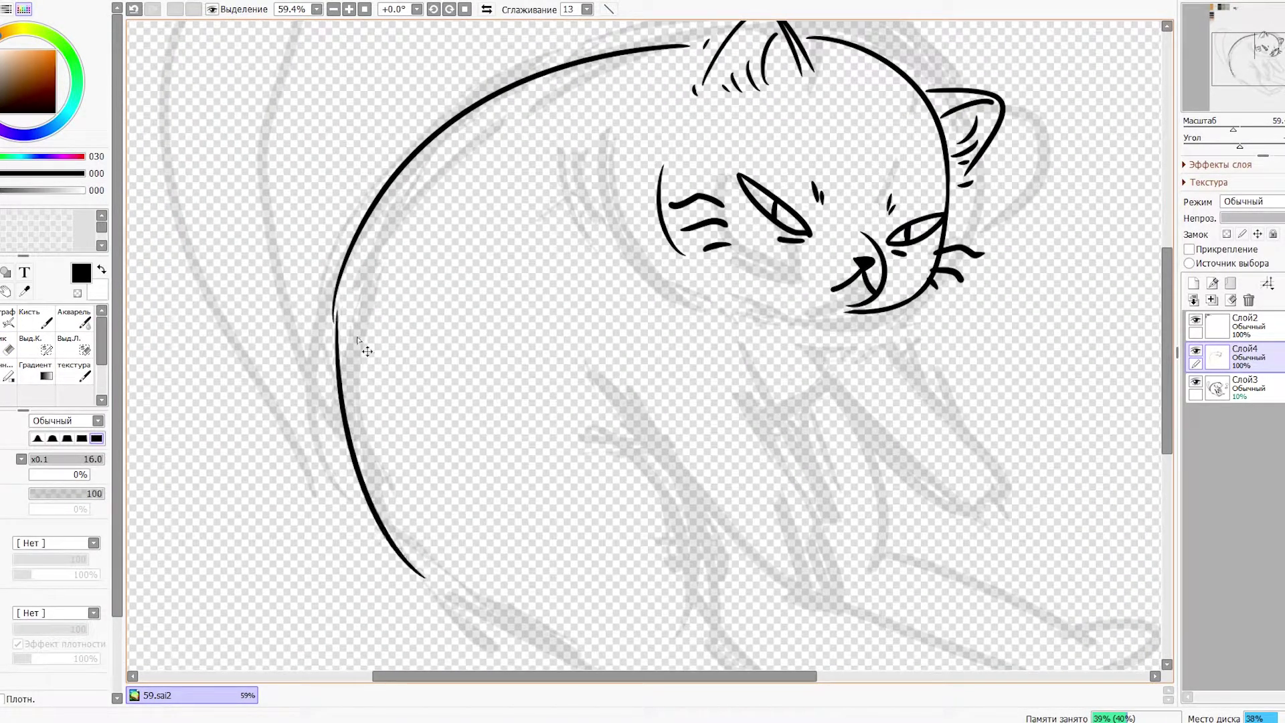
{"action": "scroll", "coordinate": [455, 390], "scroll_direction": "up", "scroll_amount": 1}
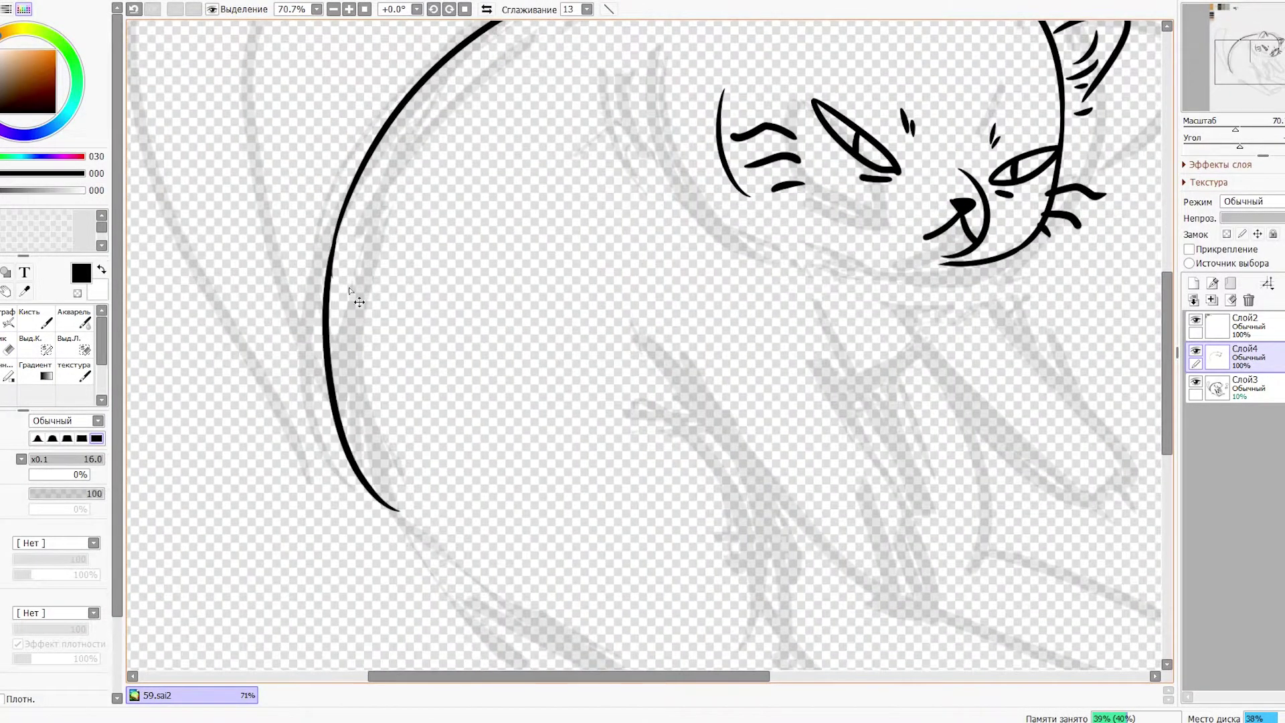
{"action": "key", "text": "ctrl+z"}
{"action": "key", "text": "ctrl+y"}
{"action": "scroll", "coordinate": [372, 317], "scroll_direction": "down", "scroll_amount": 3}
{"action": "scroll", "coordinate": [385, 317], "scroll_direction": "up", "scroll_amount": 4}
Erase the stub beside the back line and redraw its lower part.
{"action": "key", "text": "e"}
{"action": "left_click_drag", "start_coordinate": [385, 327], "coordinate": [402, 267]}
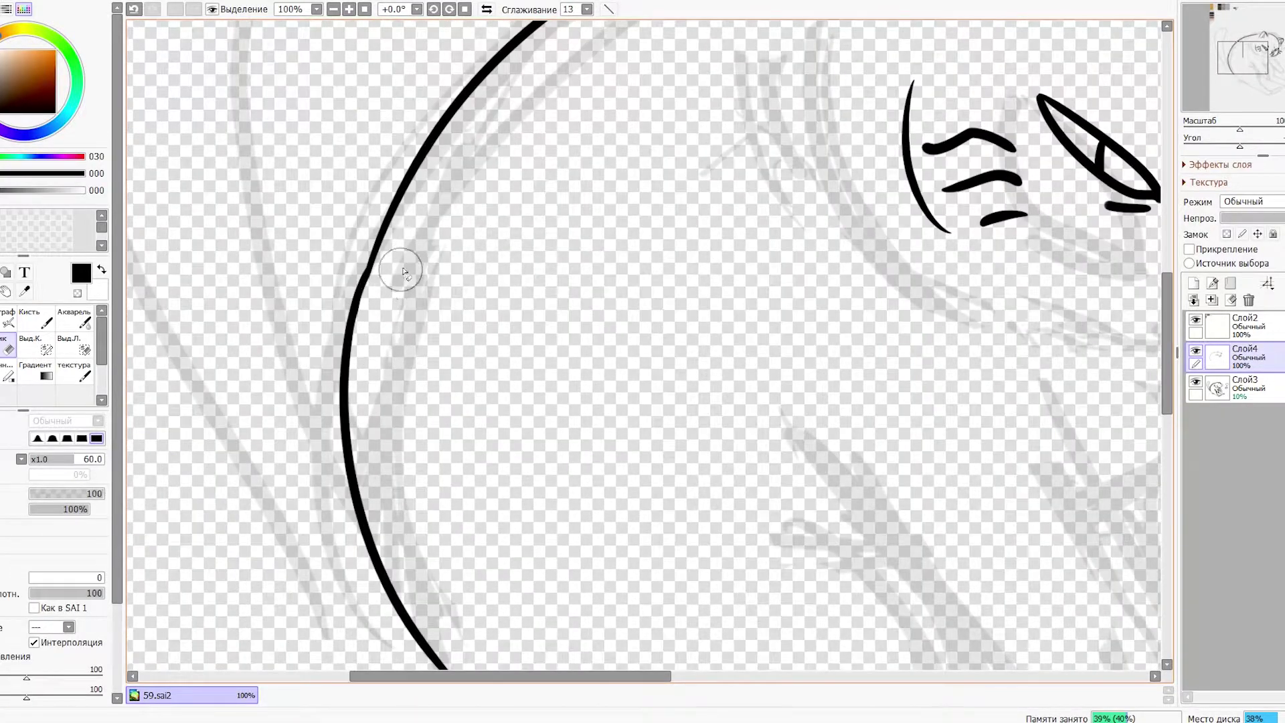
{"action": "key", "text": "n"}
{"action": "left_click_drag", "start_coordinate": [394, 221], "coordinate": [361, 304]}
{"action": "scroll", "coordinate": [375, 282], "scroll_direction": "down", "scroll_amount": 2}
{"action": "scroll", "coordinate": [435, 469], "scroll_direction": "up", "scroll_amount": 2}
Draw the lower back curve and extend the body line around the hip.
{"action": "left_click_drag", "start_coordinate": [293, 415], "coordinate": [589, 629]}
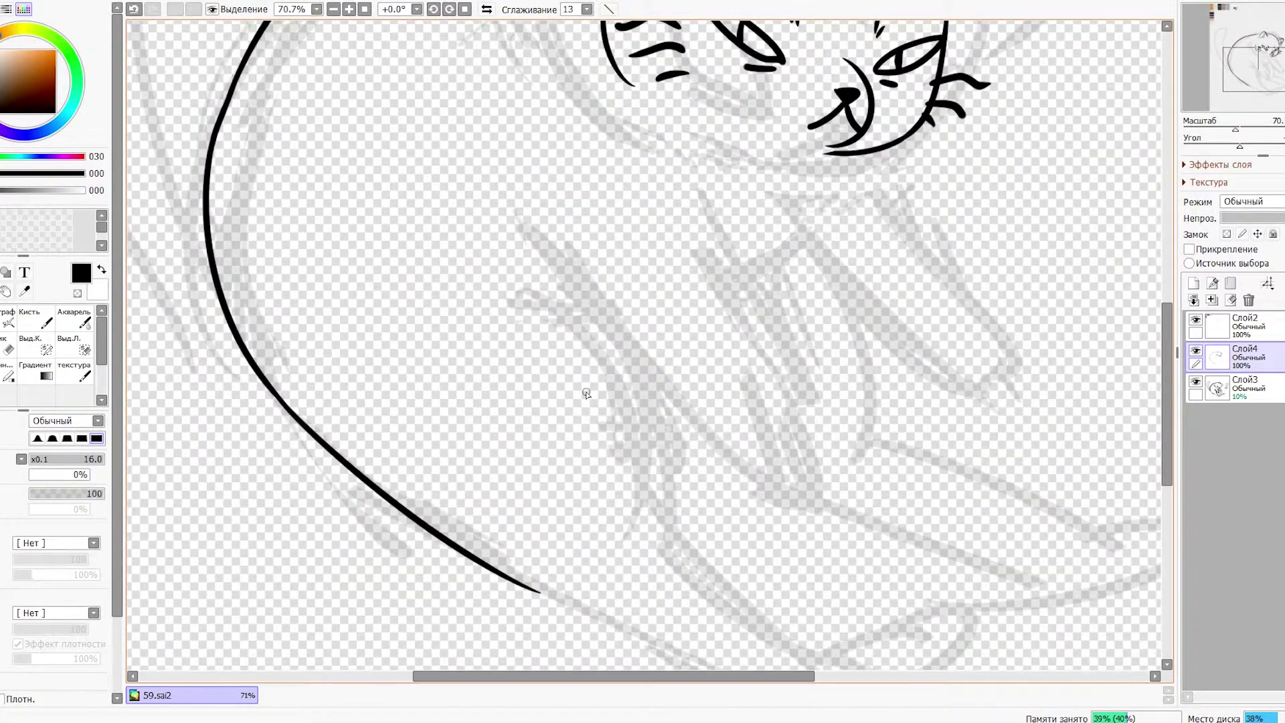
{"action": "scroll", "coordinate": [501, 559], "scroll_direction": "down", "scroll_amount": 1}
{"action": "mouse_move", "coordinate": [660, 333]}
{"action": "left_mouse_down"}
{"action": "mouse_move", "coordinate": [658, 357]}
{"action": "mouse_move", "coordinate": [738, 535]}
{"action": "left_mouse_up"}
{"action": "key", "text": "ctrl+z"}
{"action": "scroll", "coordinate": [410, 495], "scroll_direction": "down", "scroll_amount": 3}
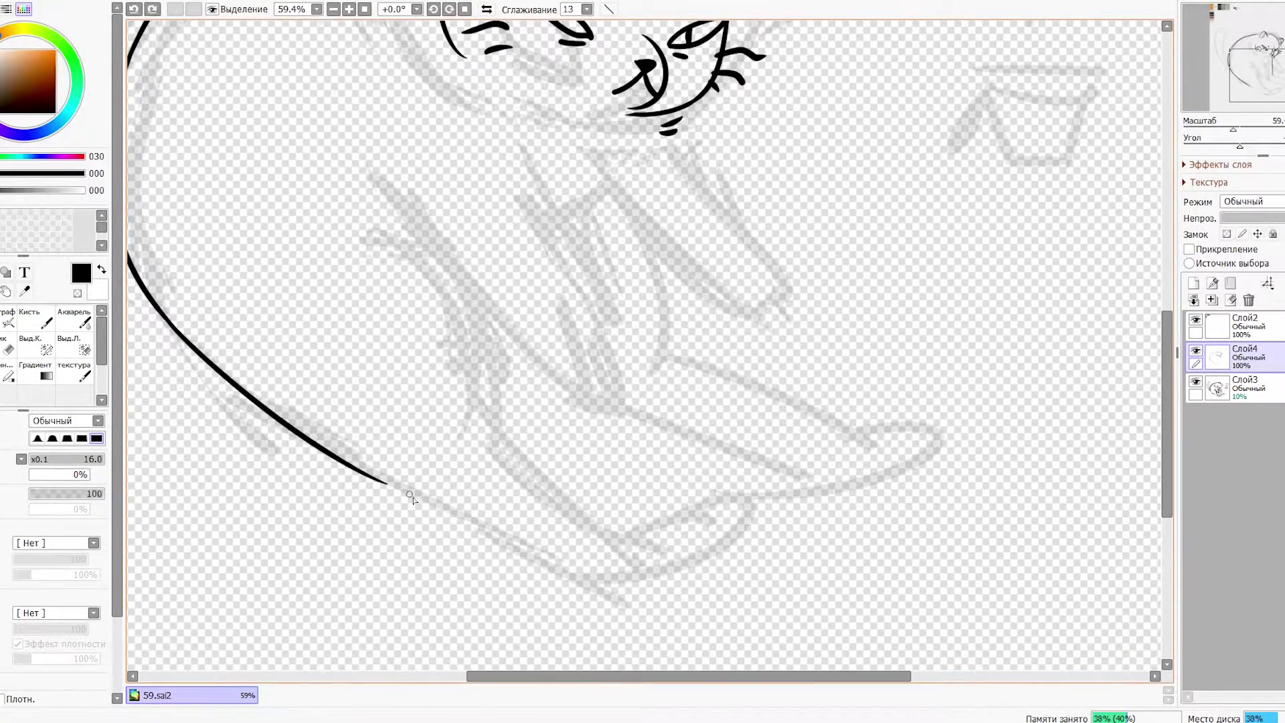
{"action": "mouse_move", "coordinate": [387, 483]}
{"action": "left_mouse_down"}
{"action": "mouse_move", "coordinate": [606, 599]}
{"action": "mouse_move", "coordinate": [726, 451]}
{"action": "mouse_move", "coordinate": [842, 452]}
{"action": "left_mouse_up"}
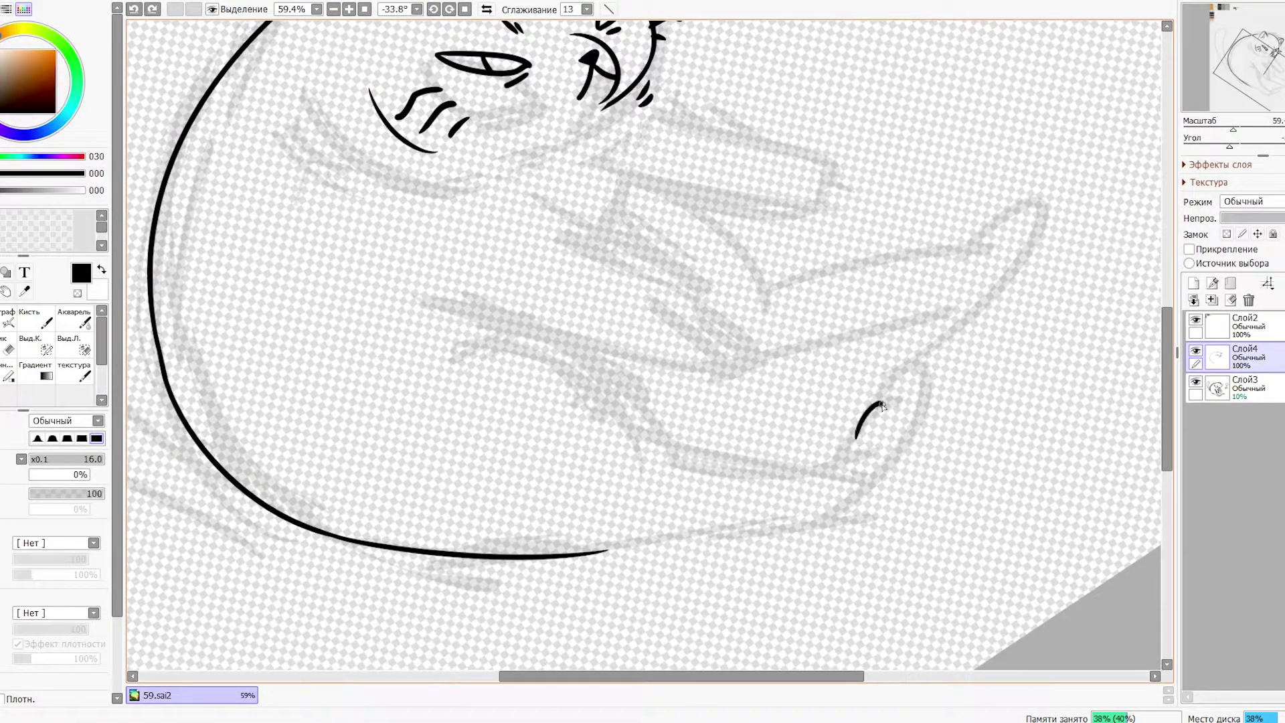
Ink the hind paw and the upper and lower contours of the hind leg.
{"action": "left_click_drag", "start_coordinate": [833, 513], "coordinate": [715, 532]}
{"action": "left_click_drag", "start_coordinate": [859, 435], "coordinate": [654, 450]}
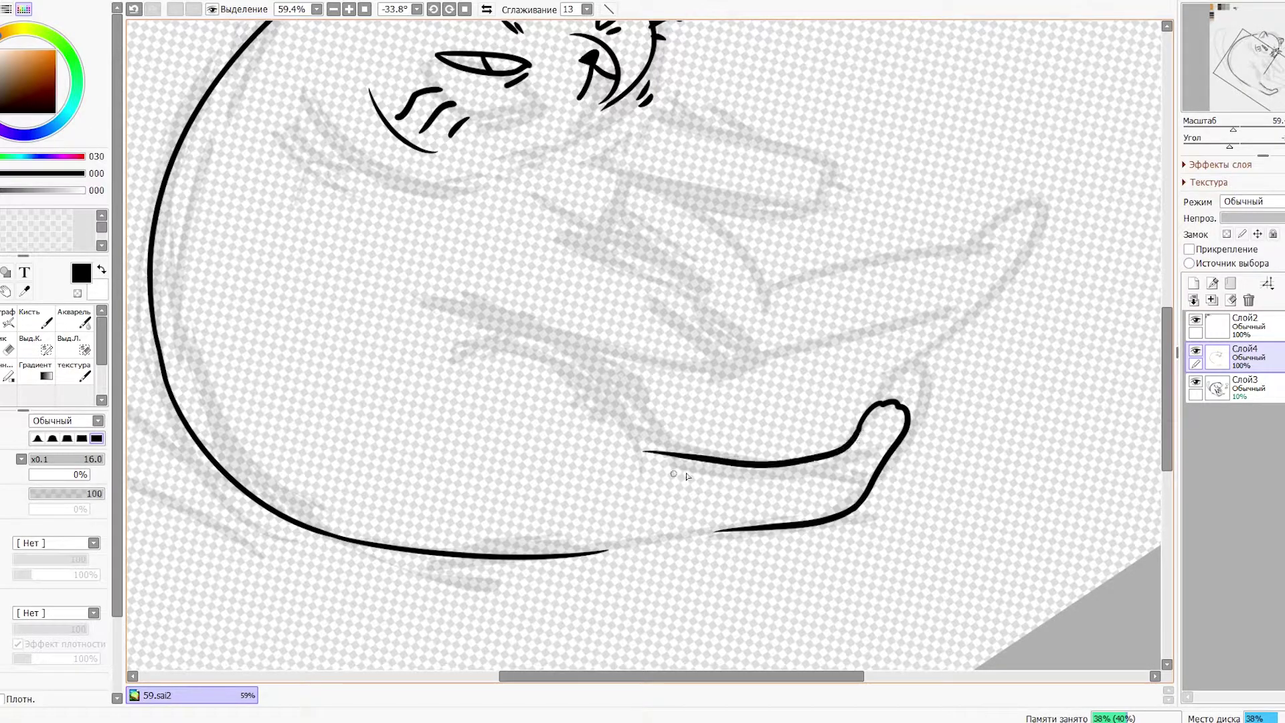
{"action": "key", "text": "ctrl+z"}
{"action": "left_click_drag", "start_coordinate": [807, 395], "coordinate": [569, 418]}
{"action": "key", "text": "e"}
{"action": "key", "text": "n"}
Add three fur strokes along the thigh and short ticks near the leg and belly.
{"action": "left_click_drag", "start_coordinate": [426, 301], "coordinate": [491, 376]}
{"action": "left_click_drag", "start_coordinate": [494, 323], "coordinate": [515, 386]}
{"action": "key", "text": "ctrl+z"}
{"action": "mouse_move", "coordinate": [531, 354]}
{"action": "left_mouse_down"}
{"action": "mouse_move", "coordinate": [538, 403]}
{"action": "mouse_move", "coordinate": [574, 417]}
{"action": "left_mouse_up"}
{"action": "left_click_drag", "start_coordinate": [580, 420], "coordinate": [582, 424]}
{"action": "left_click_drag", "start_coordinate": [623, 540], "coordinate": [625, 552]}
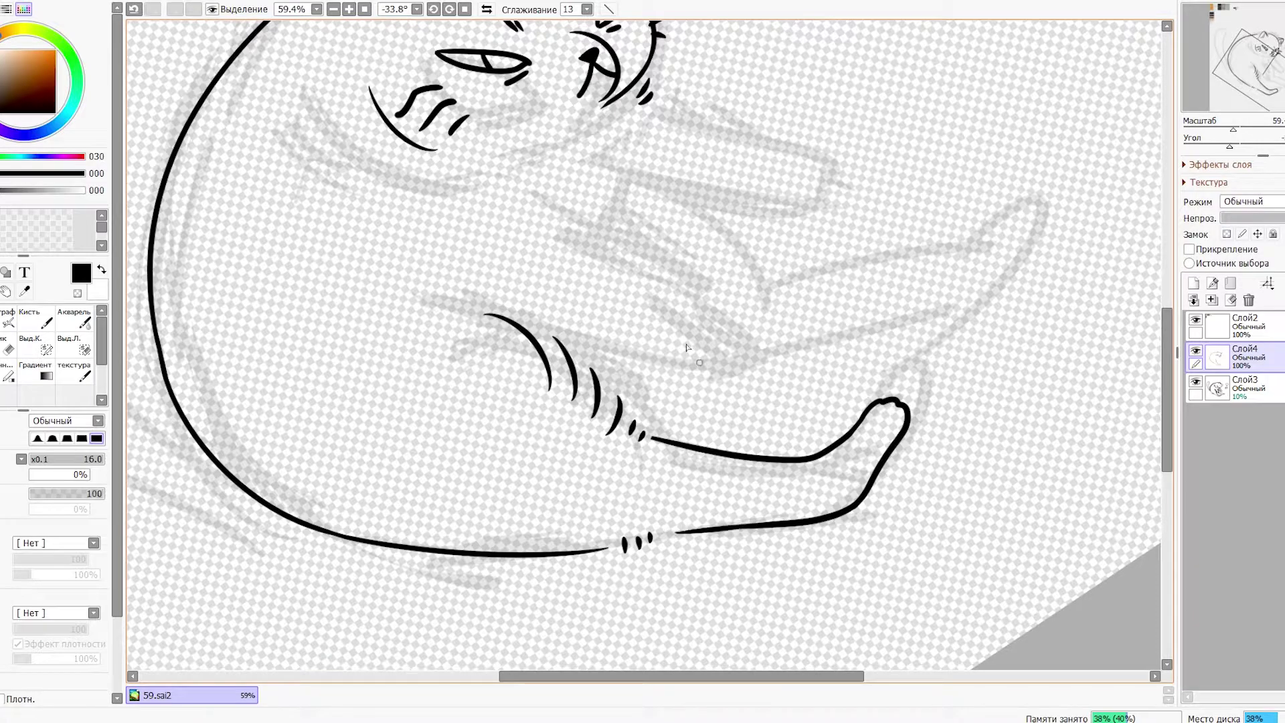
Reset the canvas rotation to upright and undo the last paw toe stroke.
{"action": "key", "text": "Home"}
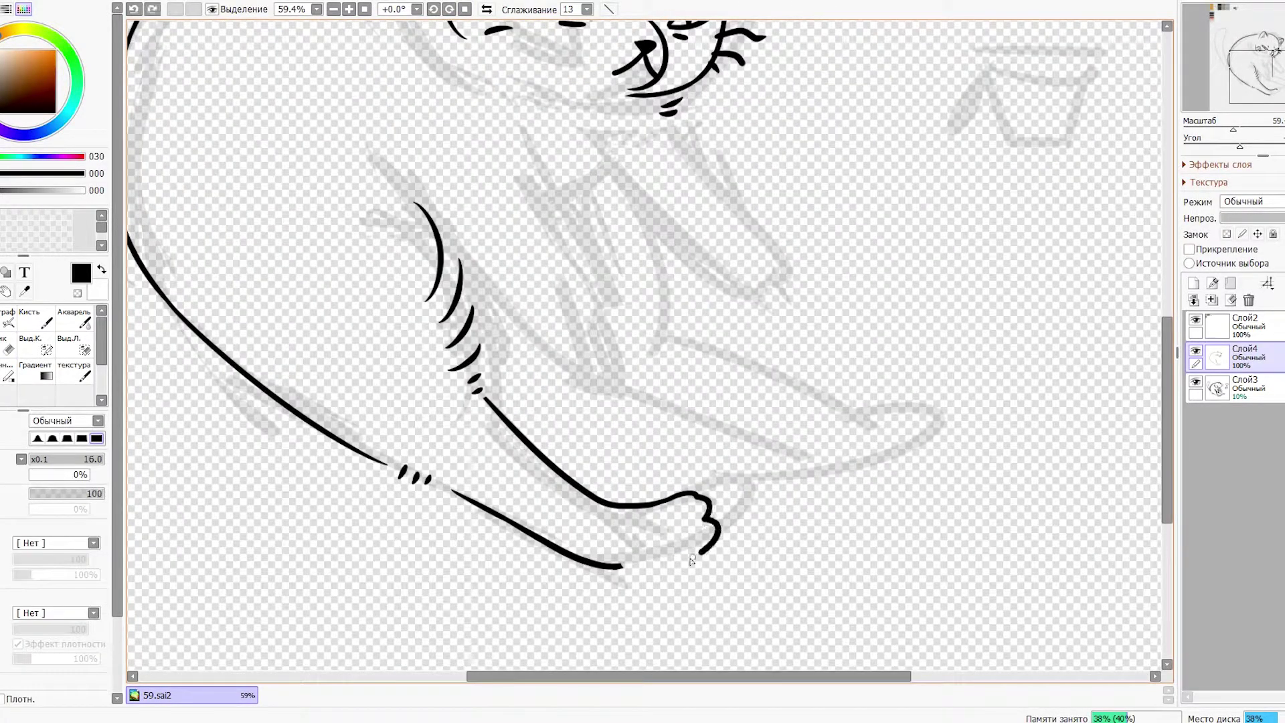
{"action": "key", "text": "ctrl+z"}
{"action": "scroll", "coordinate": [690, 512], "scroll_direction": "down", "scroll_amount": 1}
{"action": "key", "text": "e"}
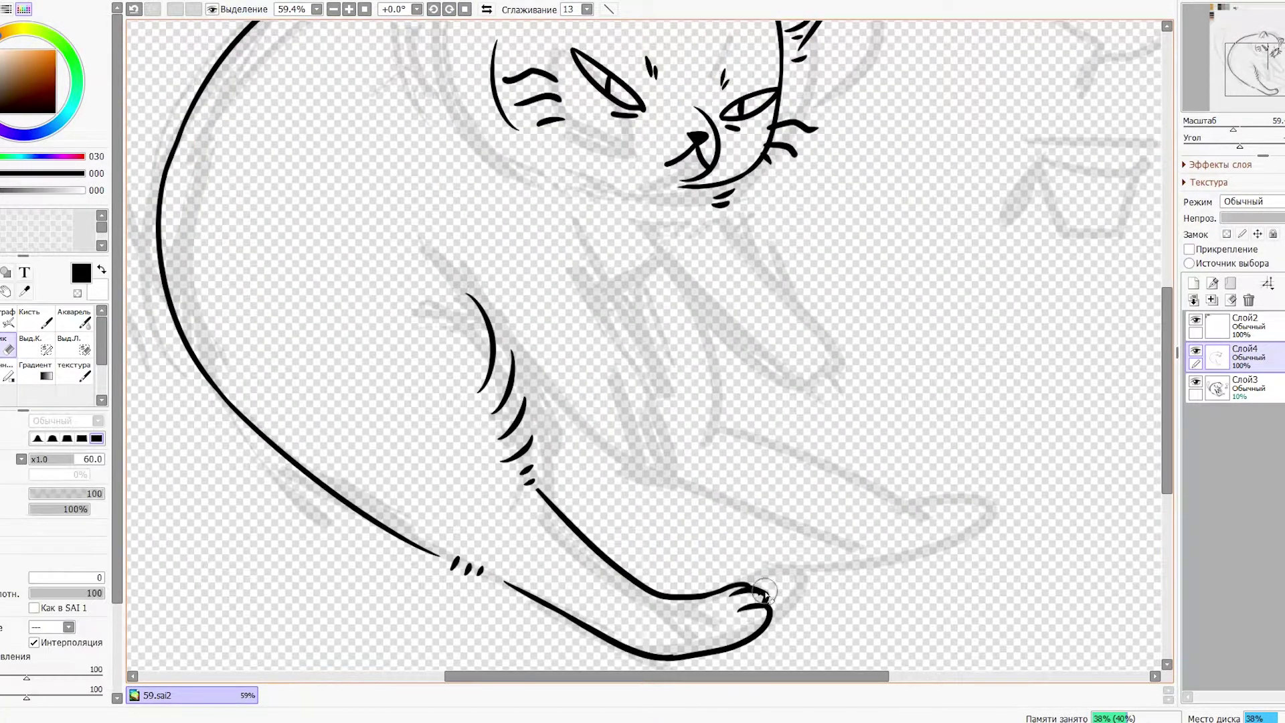
{"action": "scroll", "coordinate": [697, 432], "scroll_direction": "down", "scroll_amount": 2}
{"action": "scroll", "coordinate": [697, 432], "scroll_direction": "down", "scroll_amount": 2}
{"action": "scroll", "coordinate": [694, 430], "scroll_direction": "up", "scroll_amount": 3}
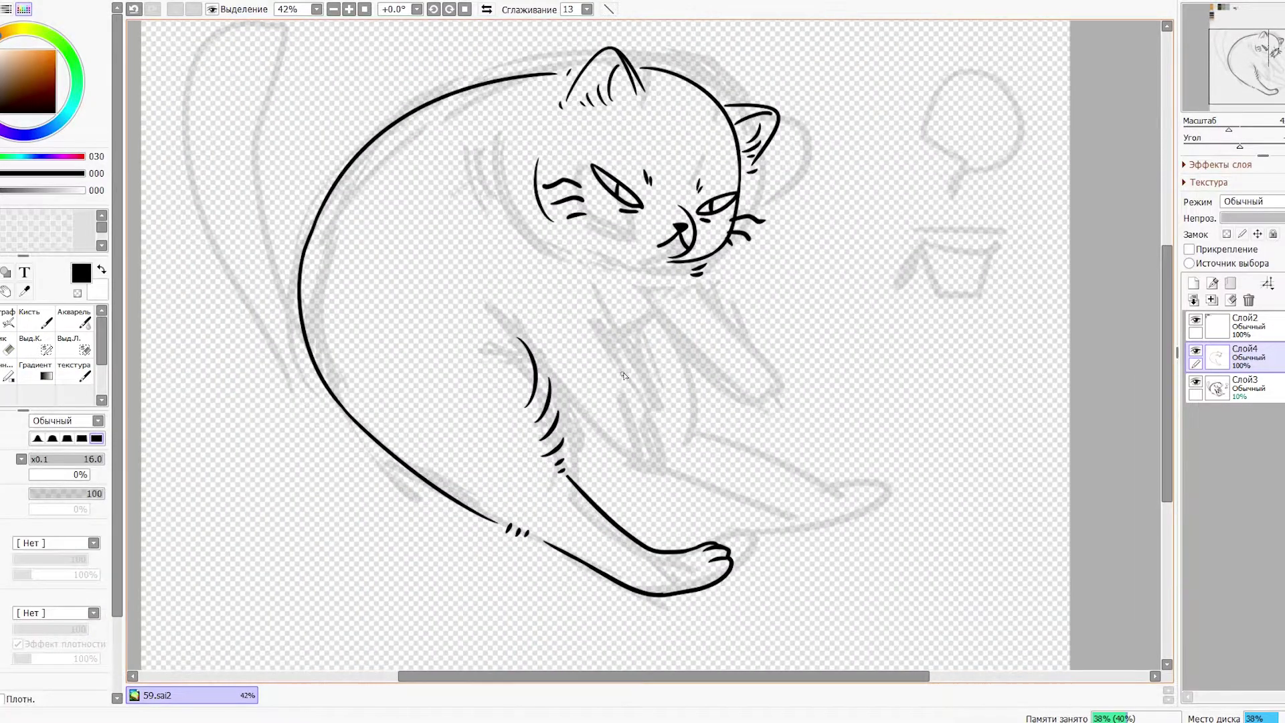
Ink the foreleg lines below the chin with the Pen, undoing the first attempts.
{"action": "key", "text": "n"}
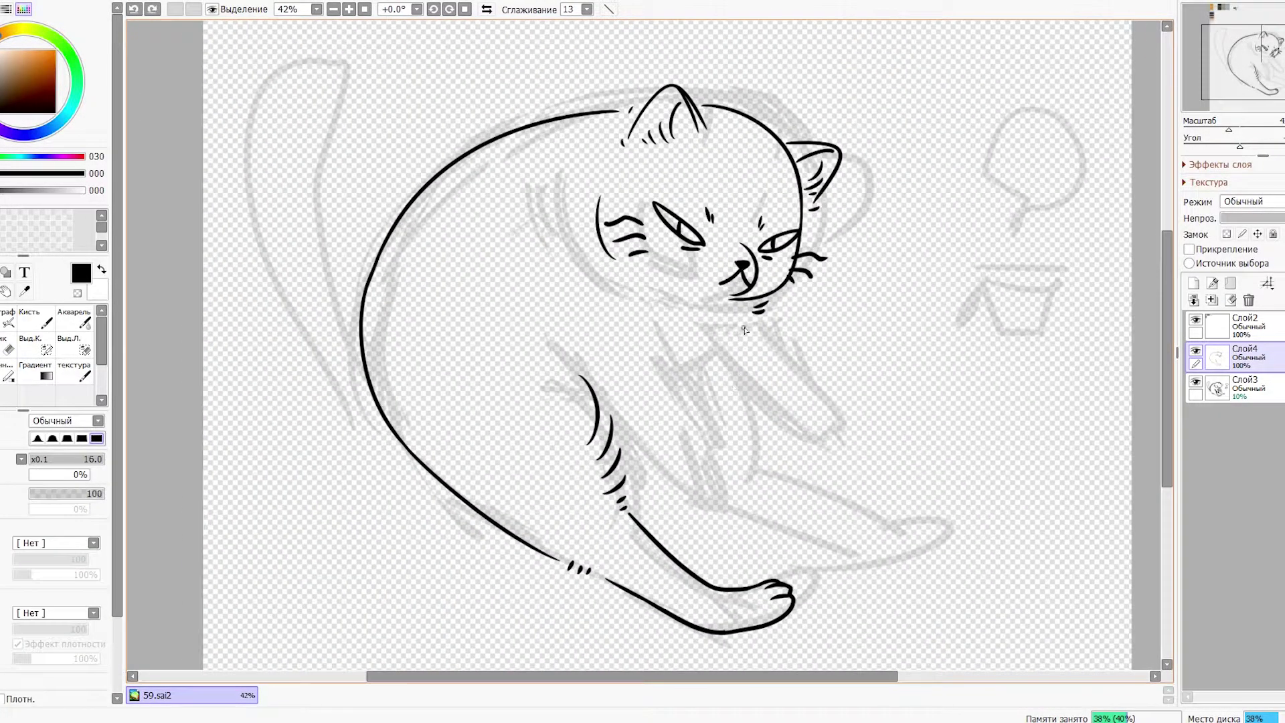
{"action": "left_click_drag", "start_coordinate": [770, 332], "coordinate": [817, 388]}
{"action": "left_click_drag", "start_coordinate": [707, 346], "coordinate": [835, 404]}
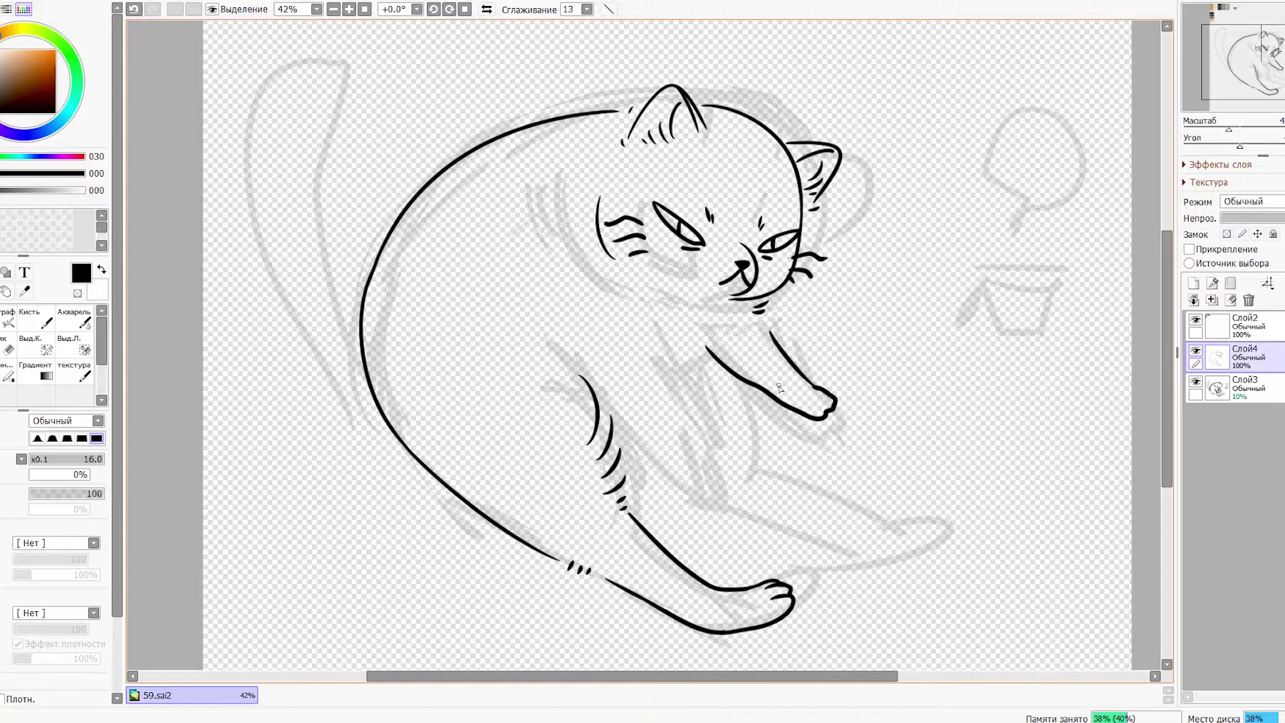
{"action": "key", "text": "ctrl+z"}
{"action": "key", "text": "ctrl+z"}
{"action": "mouse_move", "coordinate": [776, 328]}
{"action": "left_mouse_down"}
{"action": "mouse_move", "coordinate": [847, 418]}
{"action": "mouse_move", "coordinate": [690, 333]}
{"action": "left_mouse_up"}
{"action": "key", "text": "ctrl+z"}
{"action": "key", "text": "ctrl+z"}
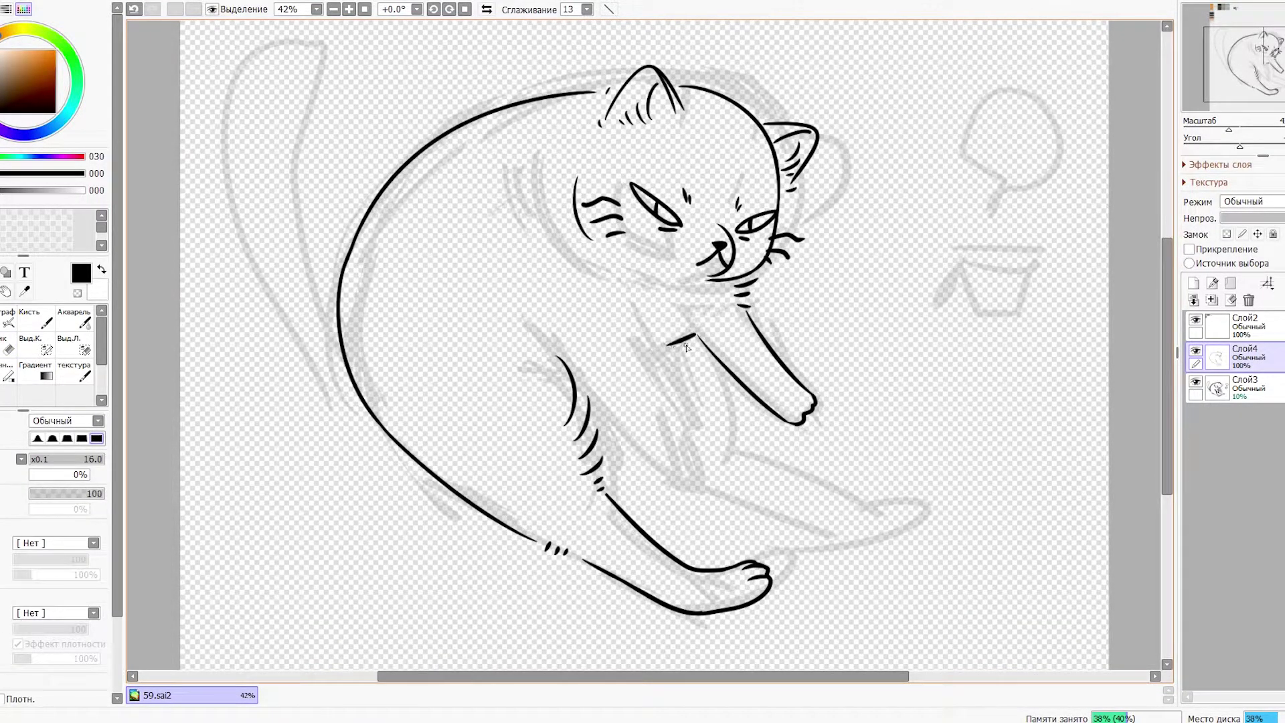
Draw the inner foreleg line, undo the paw and lower leg, and reposition the view.
{"action": "left_click_drag", "start_coordinate": [536, 323], "coordinate": [644, 450]}
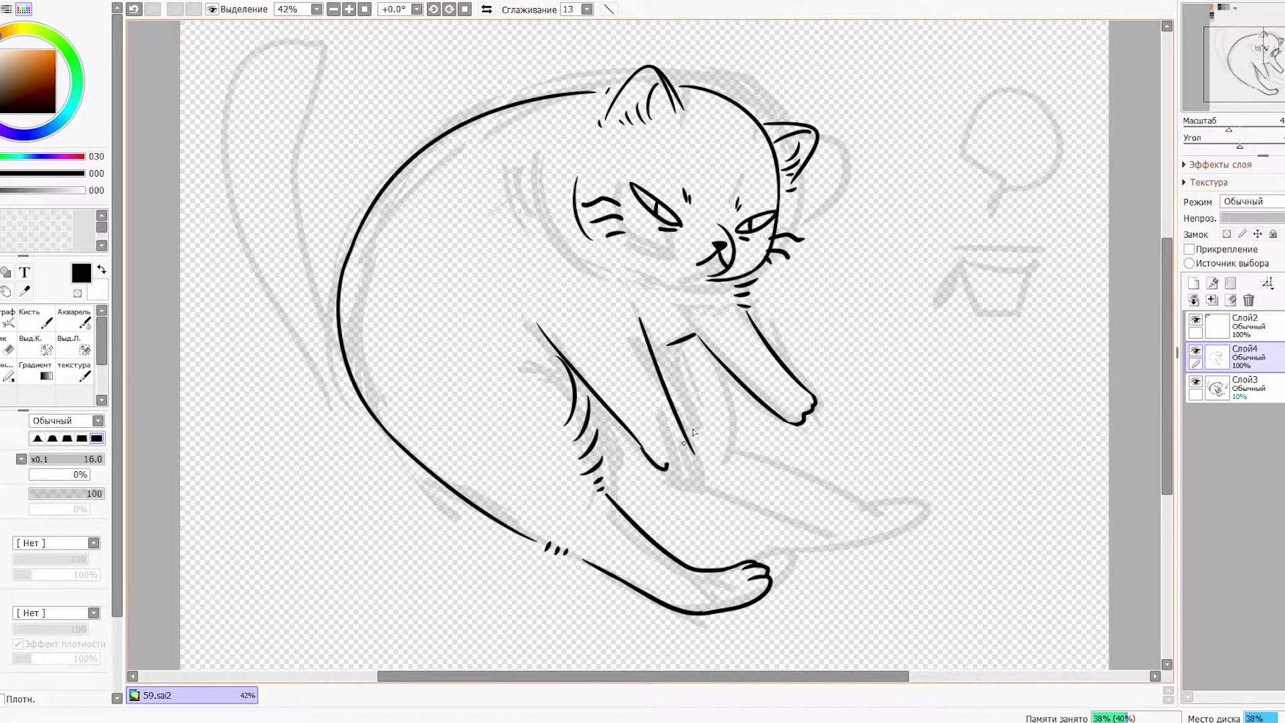
{"action": "scroll", "coordinate": [694, 431], "scroll_direction": "down", "scroll_amount": 4}
{"action": "scroll", "coordinate": [756, 387], "scroll_direction": "up", "scroll_amount": 3}
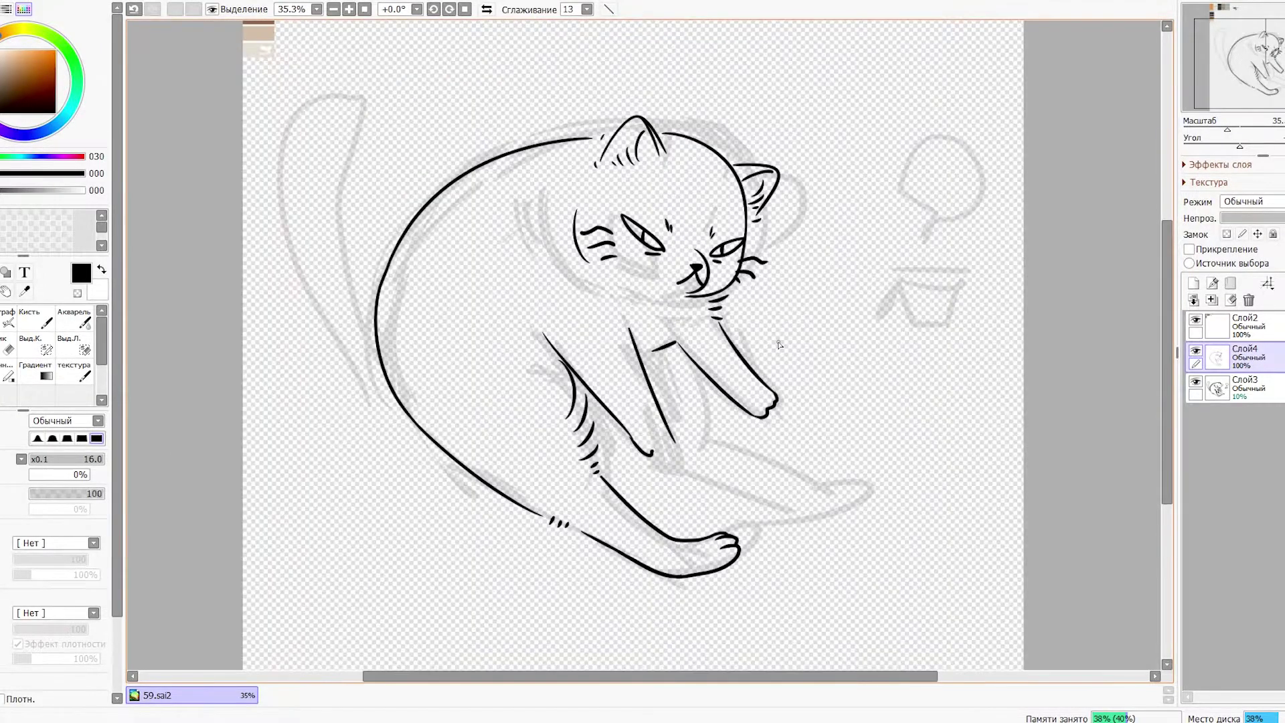
{"action": "scroll", "coordinate": [734, 422], "scroll_direction": "up", "scroll_amount": 2}
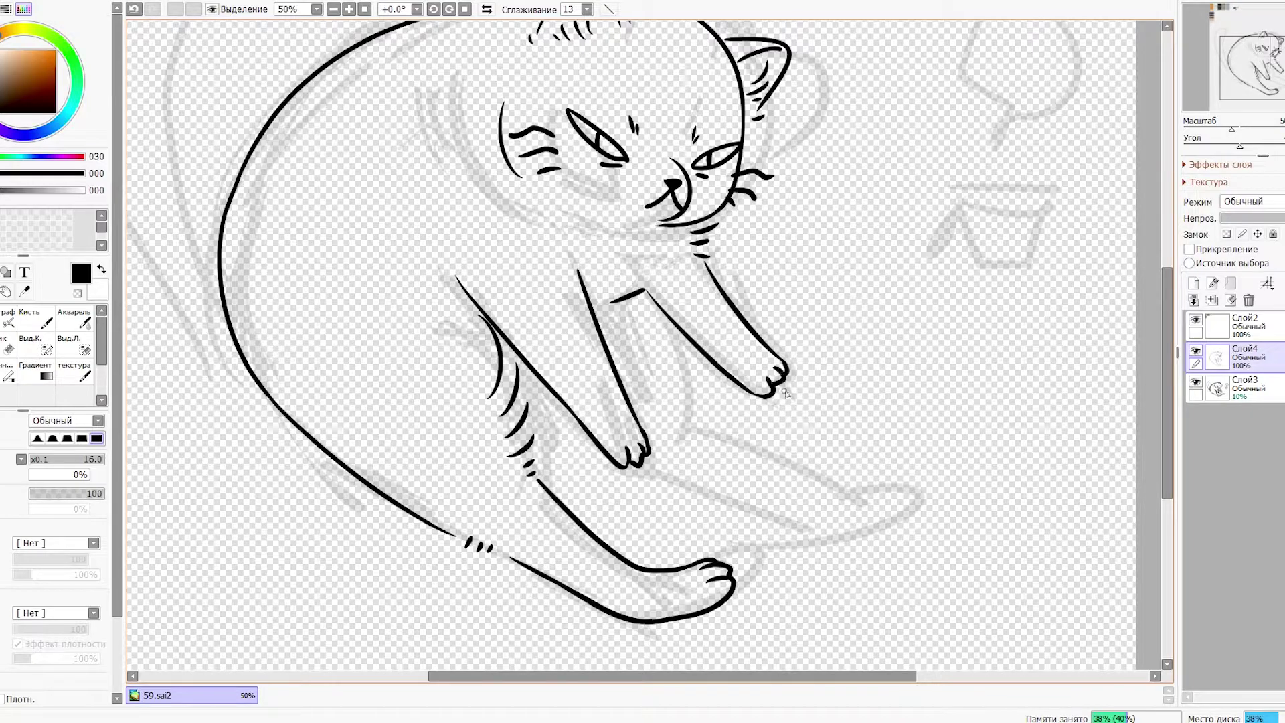
{"action": "key", "text": "ctrl+z"}
{"action": "key", "text": "ctrl+z"}
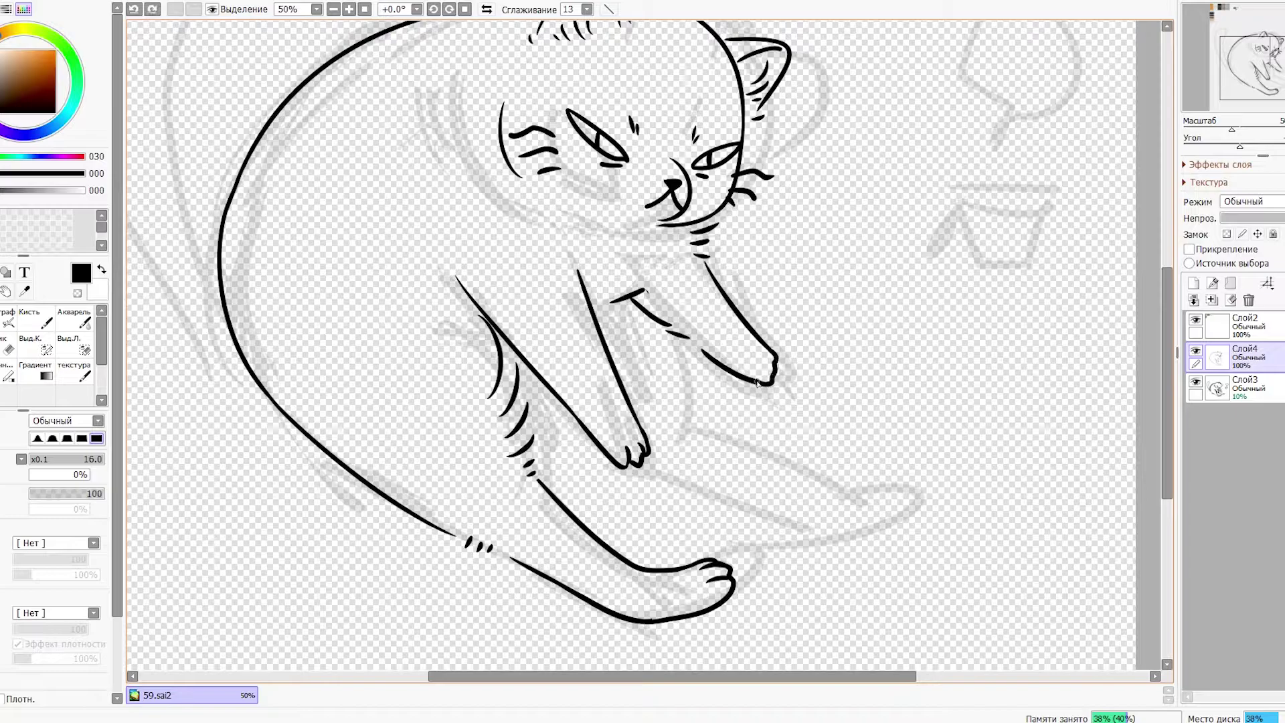
{"action": "left_click_drag", "start_coordinate": [684, 384], "coordinate": [689, 423]}
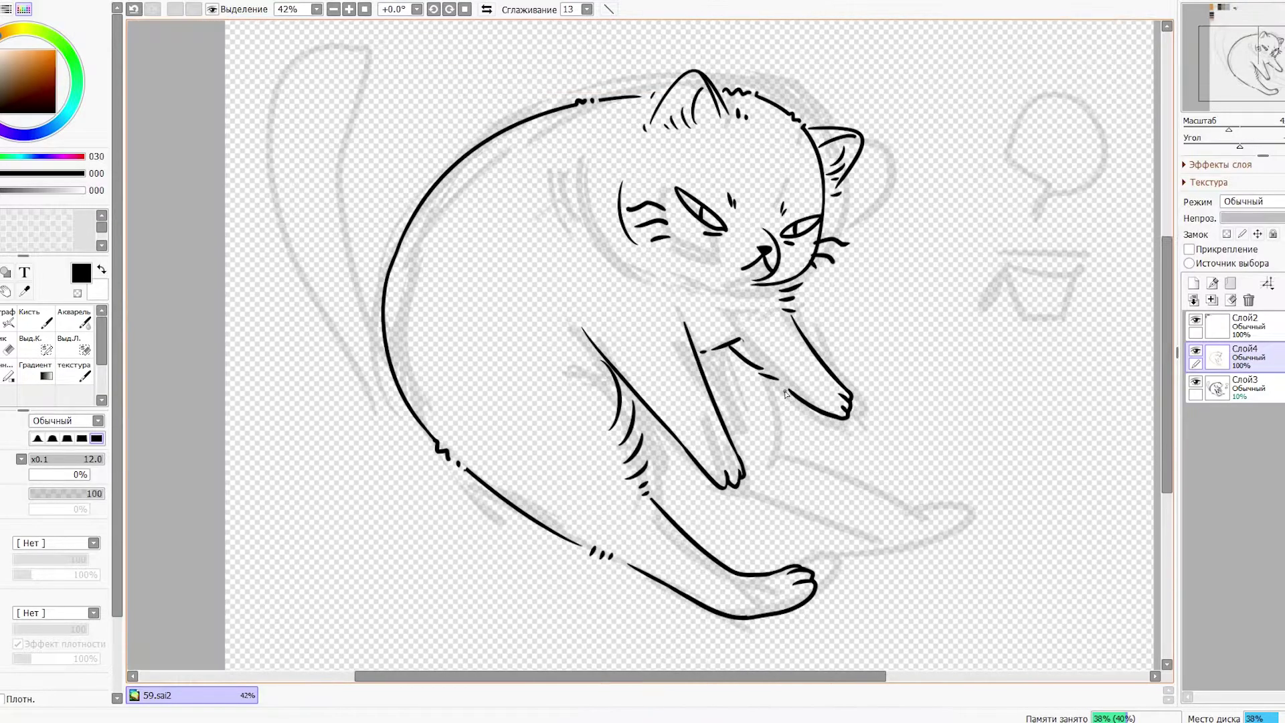
Sketch trial foreleg and paw lines, undoing the overlong and short strokes.
{"action": "left_click_drag", "start_coordinate": [756, 380], "coordinate": [747, 363]}
{"action": "left_click_drag", "start_coordinate": [676, 228], "coordinate": [692, 352]}
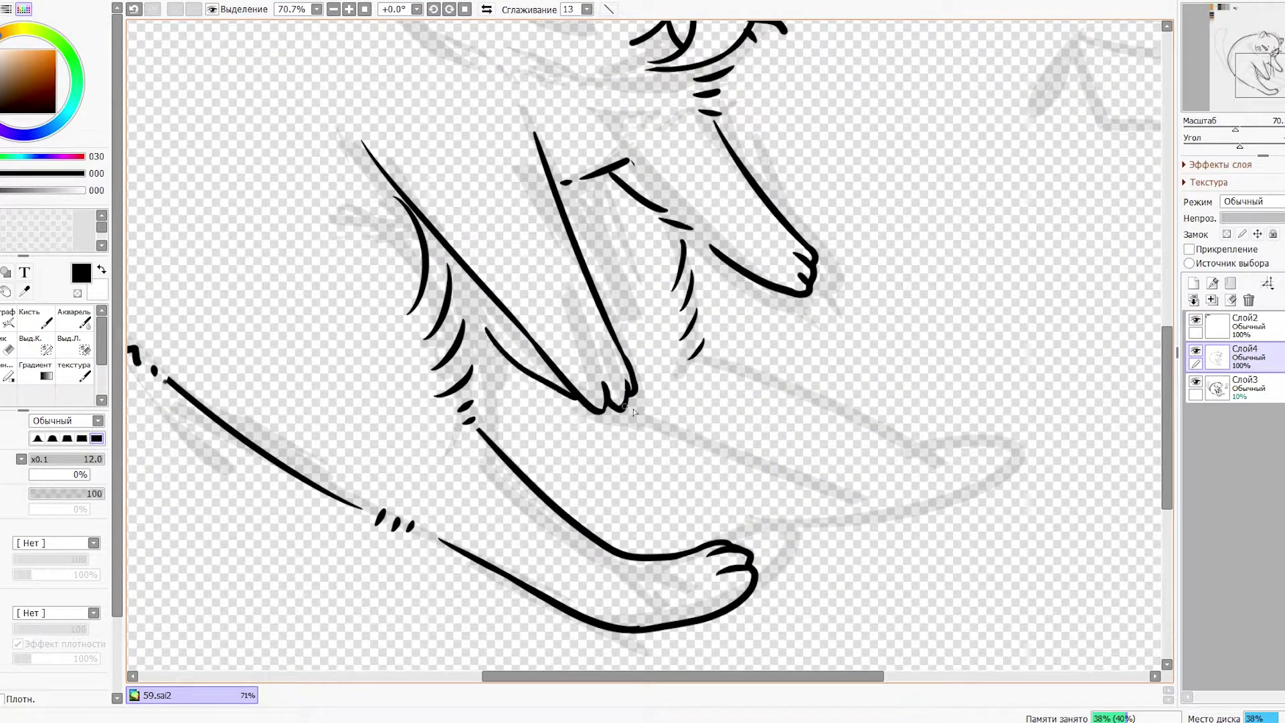
{"action": "left_click_drag", "start_coordinate": [630, 411], "coordinate": [807, 477]}
{"action": "key", "text": "ctrl+z"}
{"action": "left_click_drag", "start_coordinate": [630, 415], "coordinate": [731, 454]}
{"action": "mouse_move", "coordinate": [713, 330]}
{"action": "left_mouse_down"}
{"action": "mouse_move", "coordinate": [675, 316]}
{"action": "mouse_move", "coordinate": [882, 429]}
{"action": "left_mouse_up"}
{"action": "key", "text": "ctrl+z"}
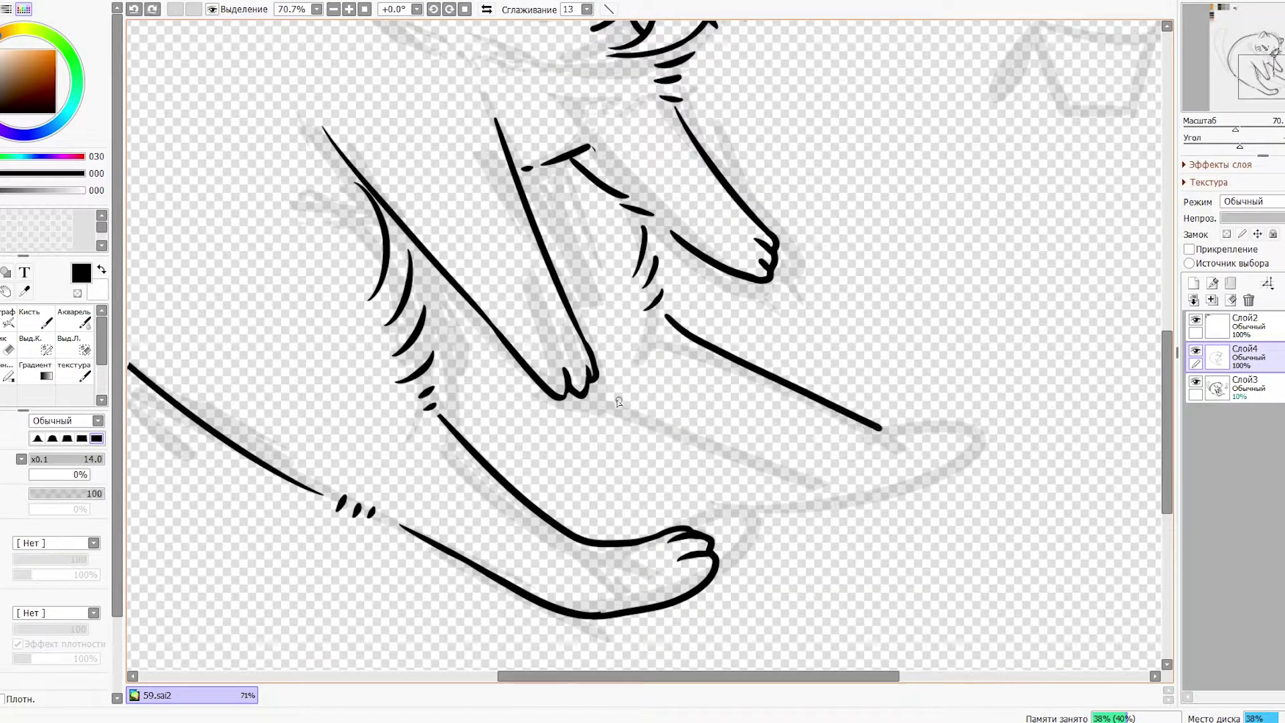
Ink the second hind leg stretching right and shift its paw left into place.
{"action": "left_click_drag", "start_coordinate": [589, 396], "coordinate": [926, 490]}
{"action": "left_click_drag", "start_coordinate": [879, 428], "coordinate": [937, 432]}
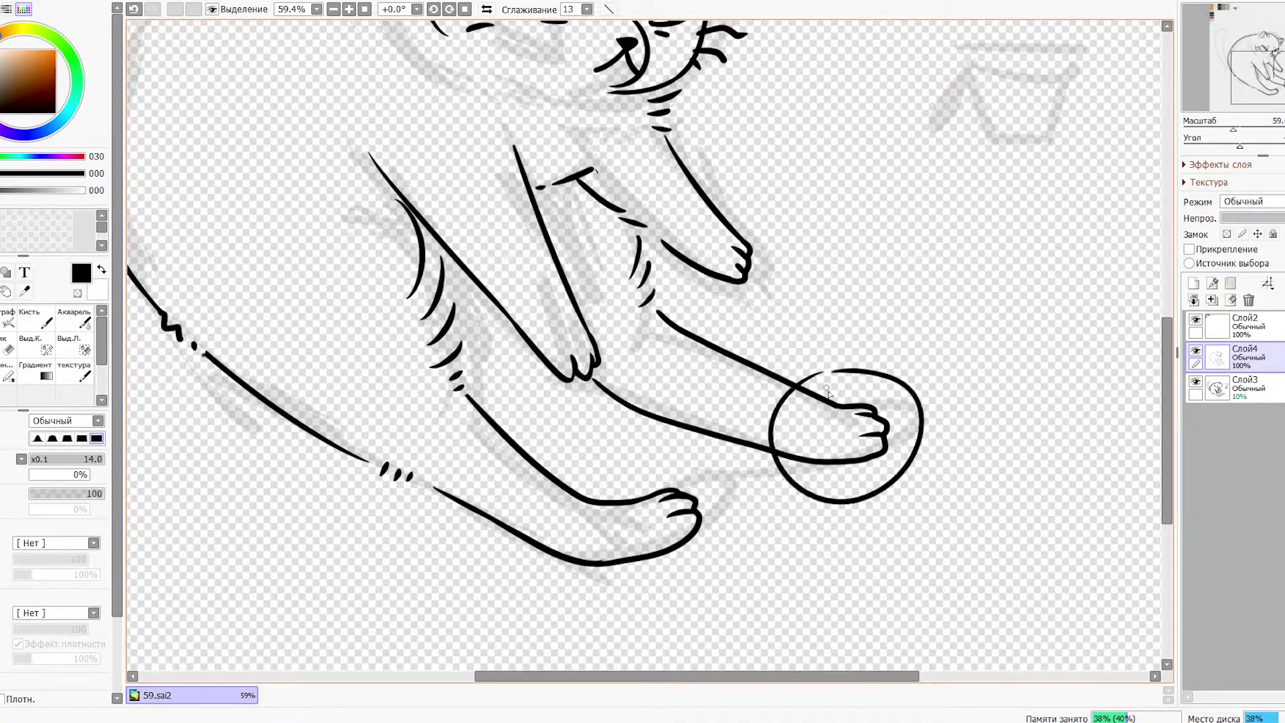
{"action": "key", "text": "ctrl+t"}
{"action": "left_click_drag", "start_coordinate": [811, 429], "coordinate": [780, 425]}
{"action": "scroll", "coordinate": [816, 431], "scroll_direction": "up", "scroll_amount": 1}
{"action": "key", "text": "Return"}
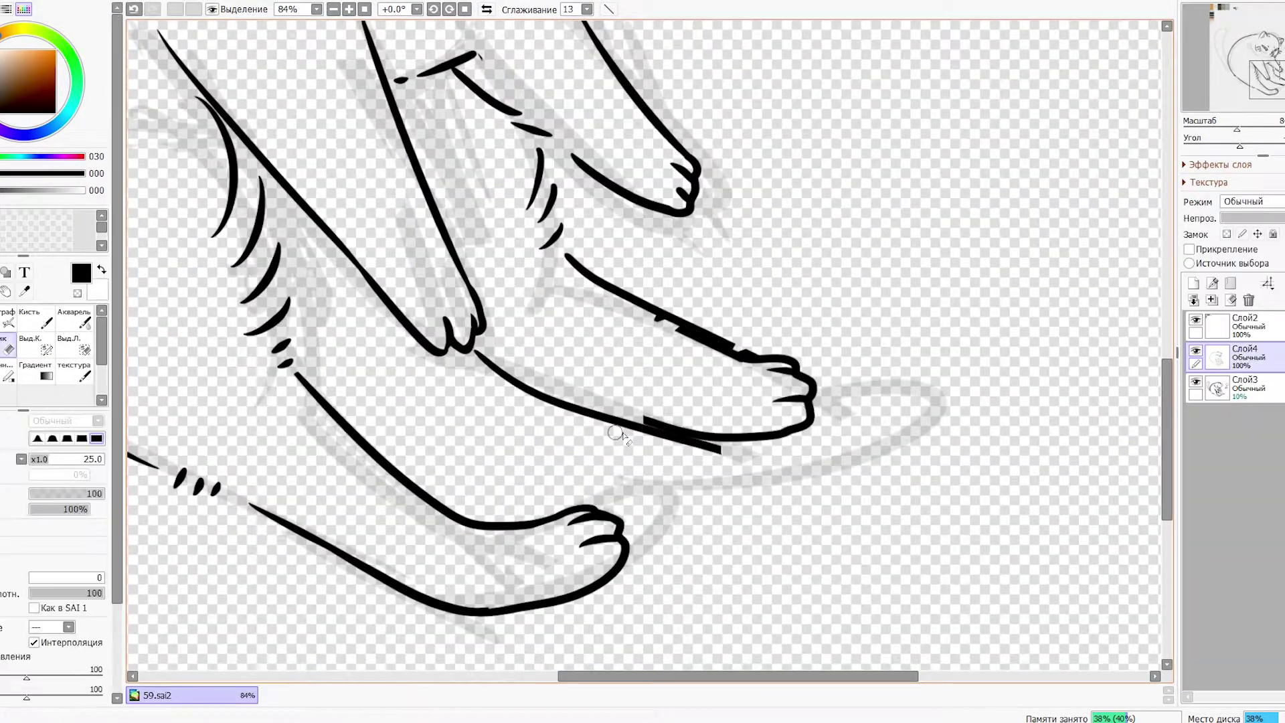
Erase the stray duplicate ink below the paw.
{"action": "left_click_drag", "start_coordinate": [616, 433], "coordinate": [722, 449]}
{"action": "scroll", "coordinate": [715, 333], "scroll_direction": "down", "scroll_amount": 9}
{"action": "scroll", "coordinate": [813, 419], "scroll_direction": "up", "scroll_amount": 4}
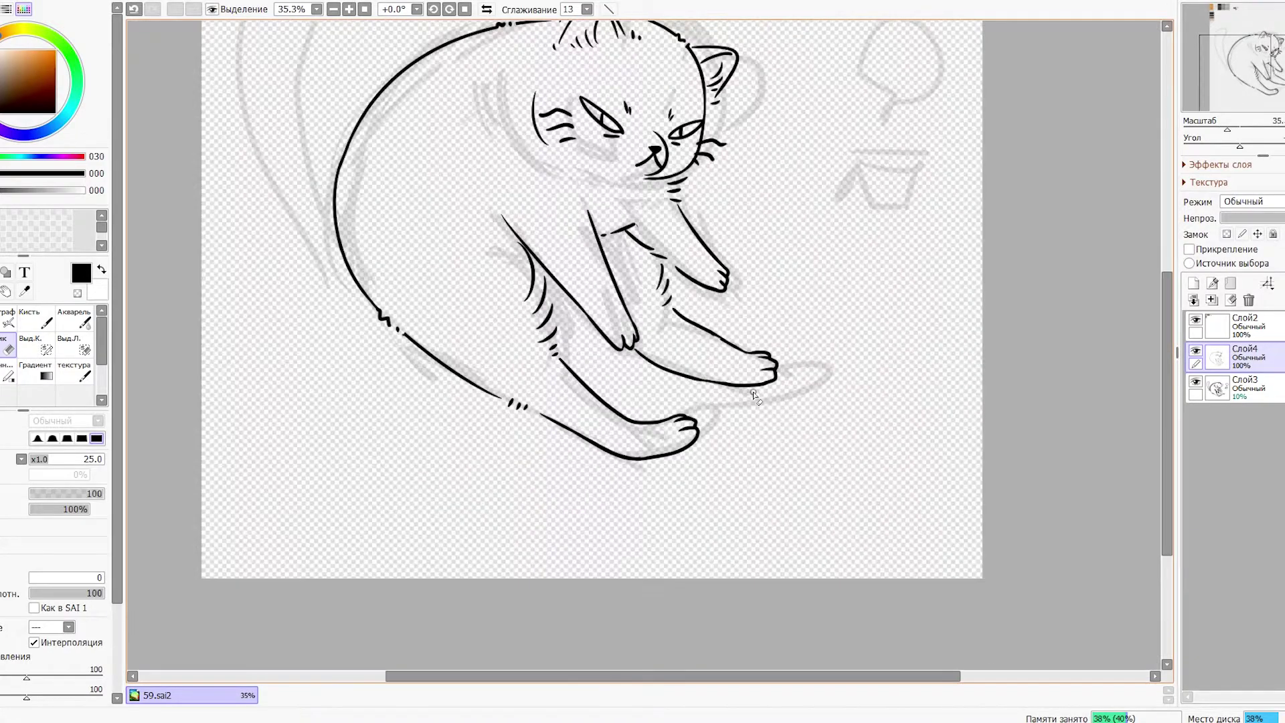
{"action": "scroll", "coordinate": [813, 419], "scroll_direction": "up", "scroll_amount": 3}
{"action": "scroll", "coordinate": [814, 418], "scroll_direction": "down", "scroll_amount": 7}
{"action": "scroll", "coordinate": [813, 418], "scroll_direction": "up", "scroll_amount": 7}
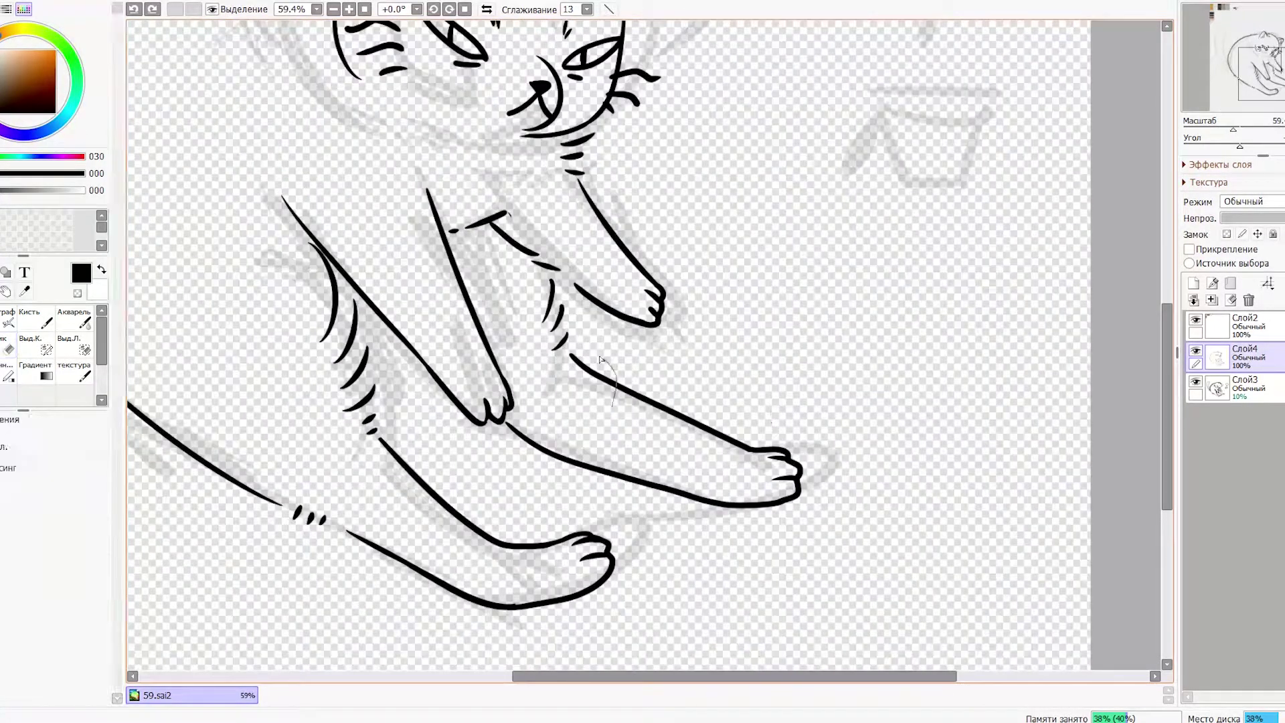
Erase the left ends of the new leg lines and nudge the right paw.
{"action": "left_click_drag", "start_coordinate": [616, 422], "coordinate": [528, 462]}
{"action": "key", "text": "ctrl+t"}
{"action": "left_click_drag", "start_coordinate": [703, 383], "coordinate": [701, 375]}
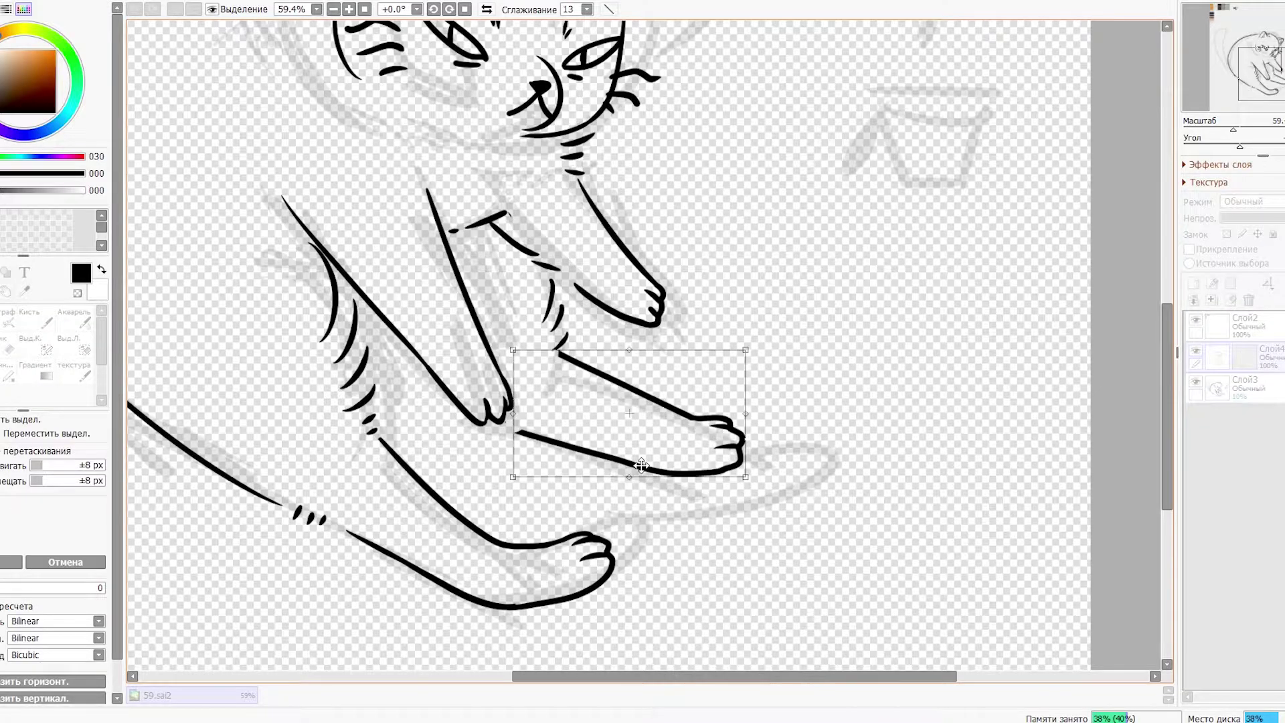
{"action": "scroll", "coordinate": [663, 454], "scroll_direction": "down", "scroll_amount": 8}
{"action": "scroll", "coordinate": [713, 487], "scroll_direction": "up", "scroll_amount": 2}
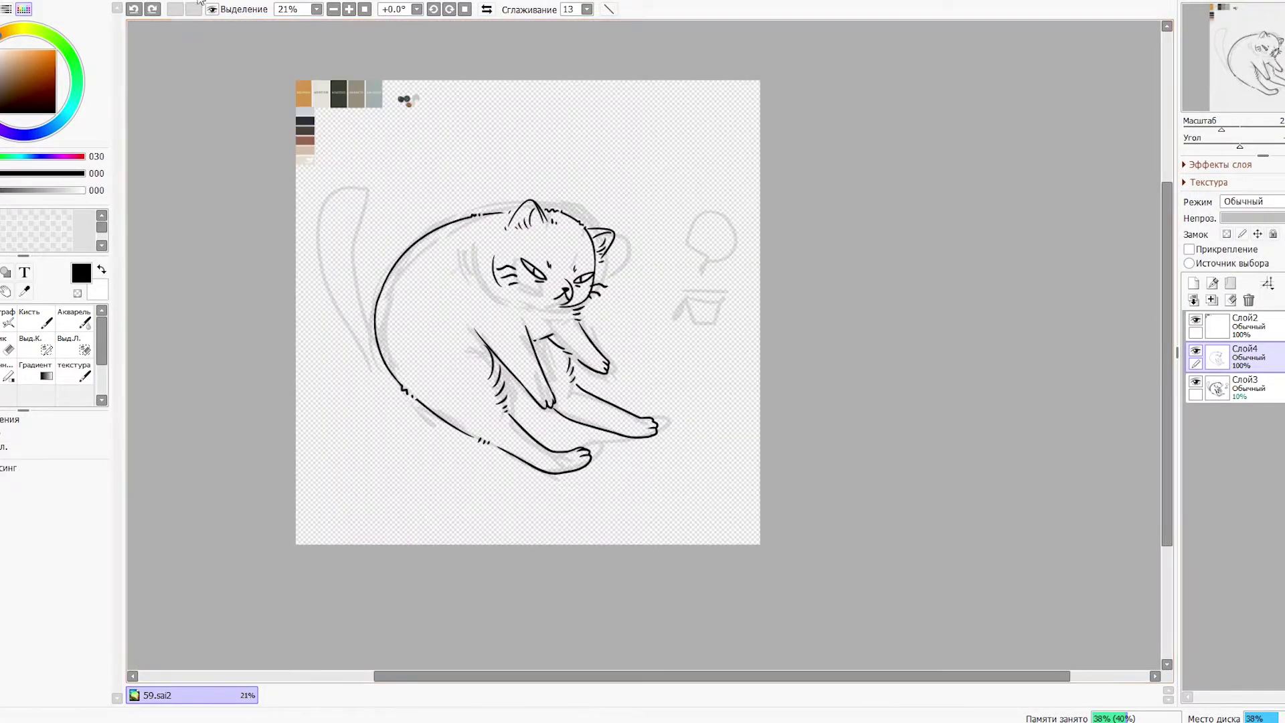
Reselect the right paw and shift it slightly upward, keeping the adjustment.
{"action": "left_click", "coordinate": [135, 9]}
{"action": "scroll", "coordinate": [576, 406], "scroll_direction": "up", "scroll_amount": 6}
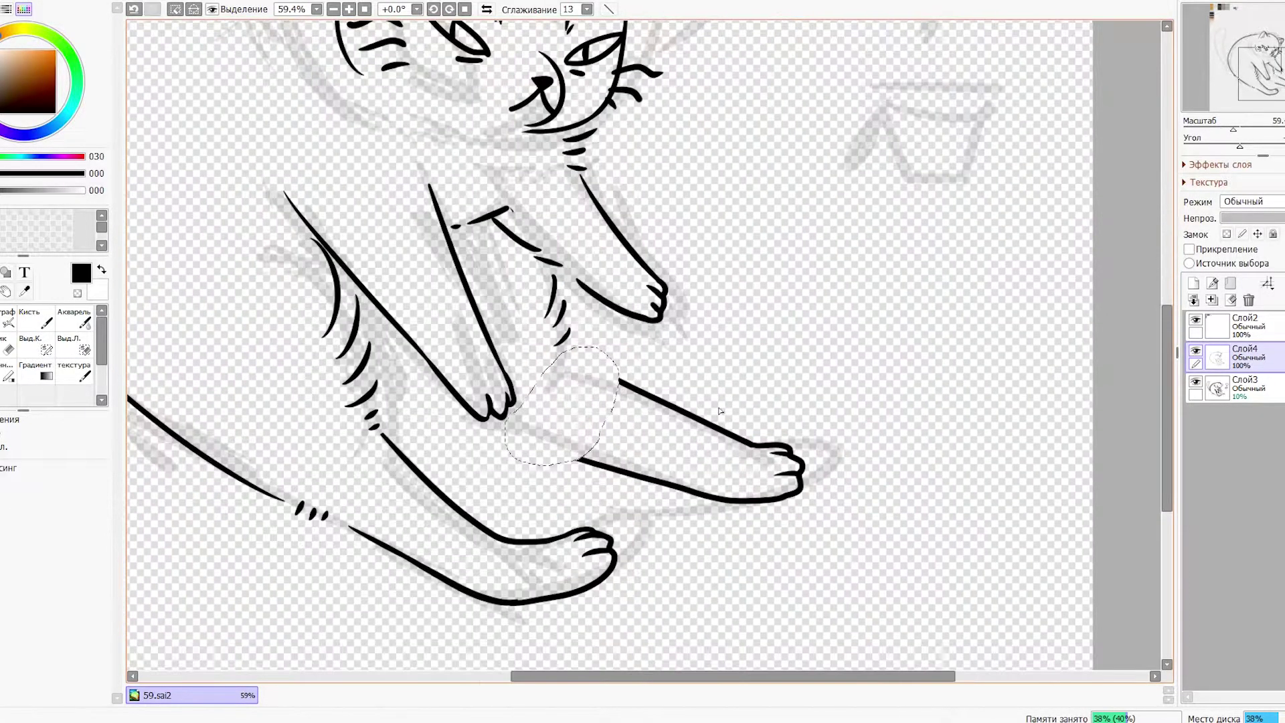
{"action": "key", "text": "ctrl+t"}
{"action": "left_click_drag", "start_coordinate": [755, 377], "coordinate": [758, 363]}
{"action": "key", "text": "Return"}
{"action": "scroll", "coordinate": [737, 362], "scroll_direction": "down", "scroll_amount": 7}
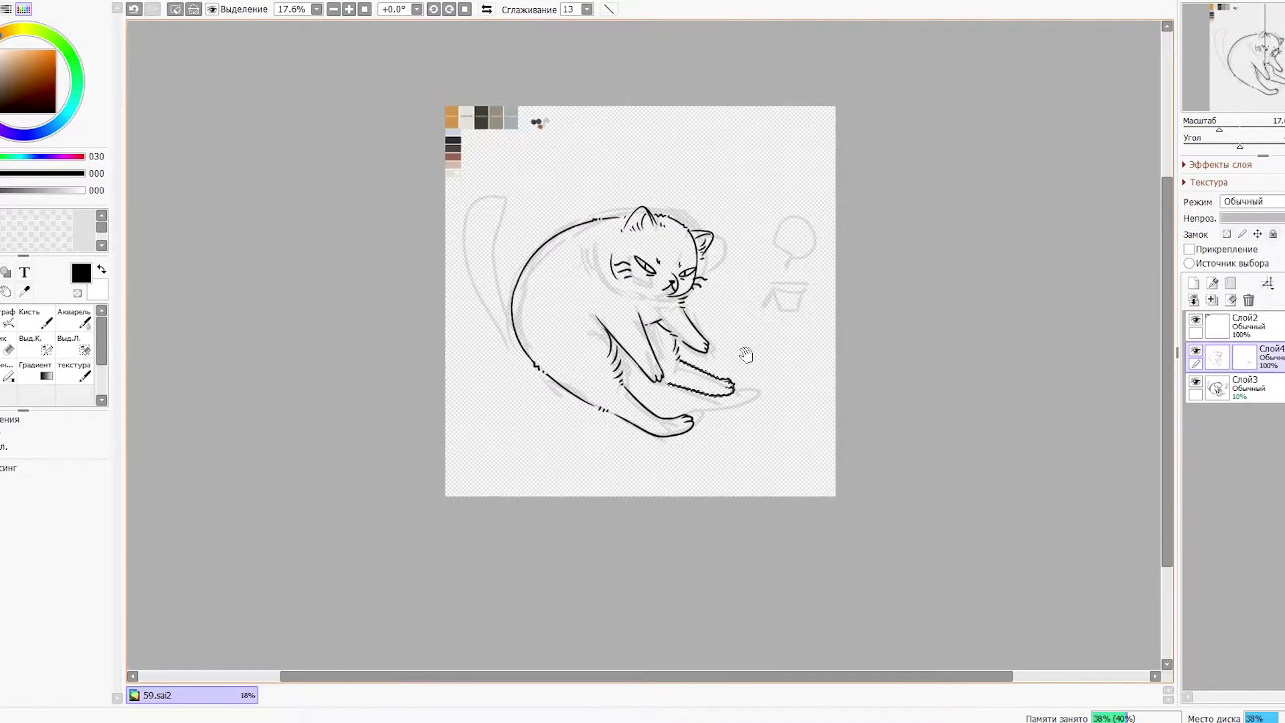
{"action": "left_click", "coordinate": [134, 9]}
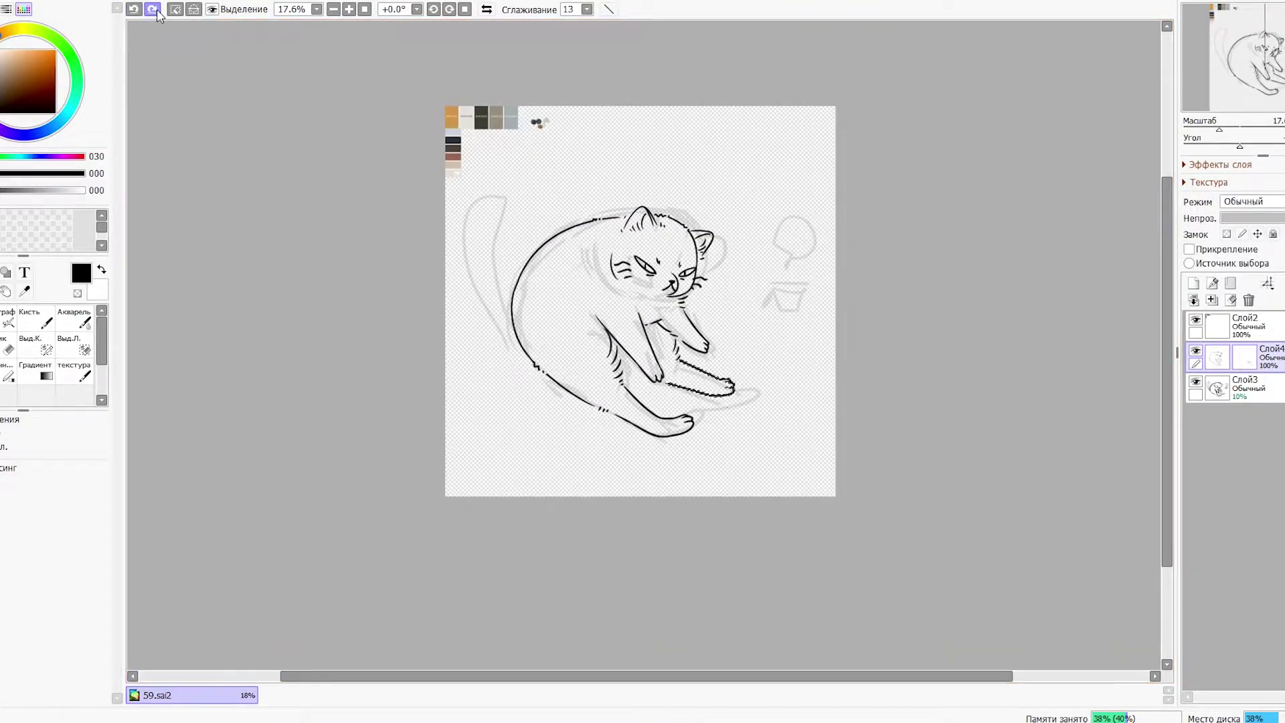
{"action": "left_click", "coordinate": [153, 9]}
{"action": "scroll", "coordinate": [659, 381], "scroll_direction": "up", "scroll_amount": 8}
{"action": "scroll", "coordinate": [660, 380], "scroll_direction": "up", "scroll_amount": 3}
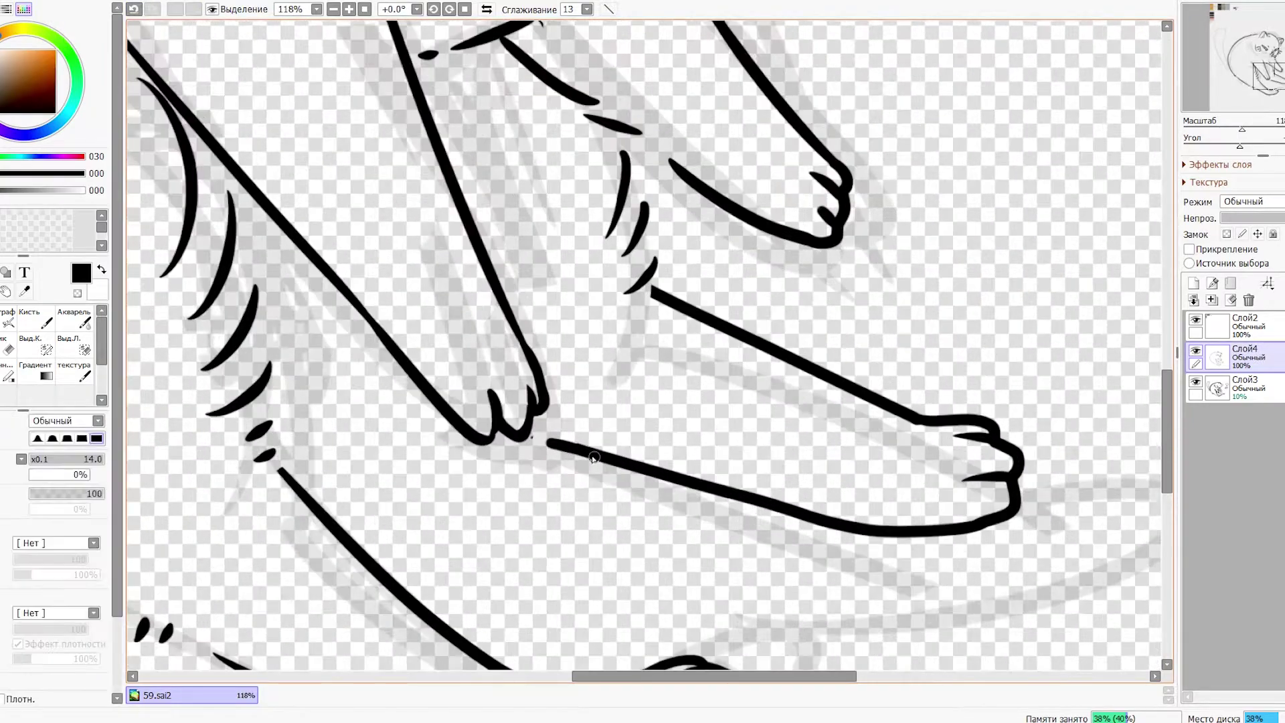
Enlarge the Eraser and remove the hatch strokes along the leg.
{"action": "key", "text": "e"}
{"action": "scroll", "coordinate": [527, 462], "scroll_direction": "down", "scroll_amount": 2}
{"action": "left_click_drag", "start_coordinate": [526, 462], "coordinate": [790, 529]}
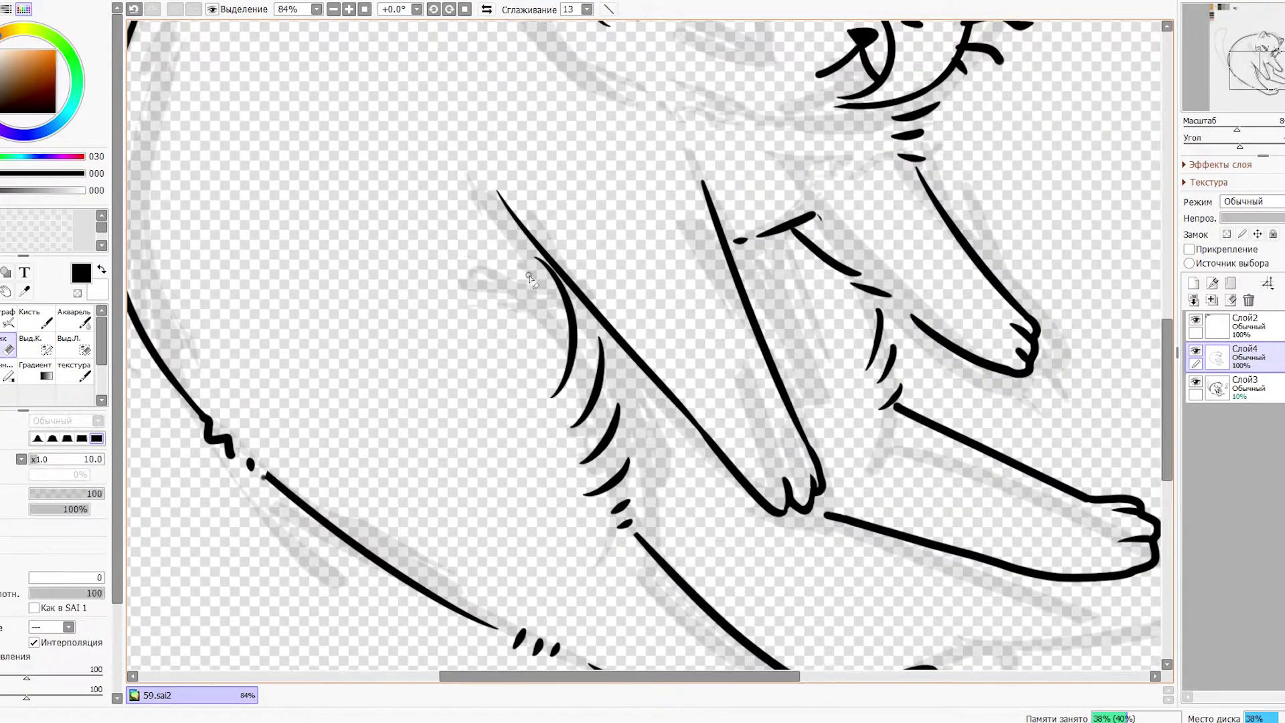
{"action": "mouse_move", "coordinate": [564, 323]}
{"action": "left_mouse_down"}
{"action": "mouse_move", "coordinate": [540, 278]}
{"action": "mouse_move", "coordinate": [677, 505]}
{"action": "mouse_move", "coordinate": [620, 440]}
{"action": "mouse_move", "coordinate": [549, 520]}
{"action": "left_mouse_up"}
Redraw the curved outline of the left leg with the Pen.
{"action": "key", "text": "n"}
{"action": "left_click_drag", "start_coordinate": [575, 390], "coordinate": [560, 447]}
{"action": "scroll", "coordinate": [557, 375], "scroll_direction": "down", "scroll_amount": 5}
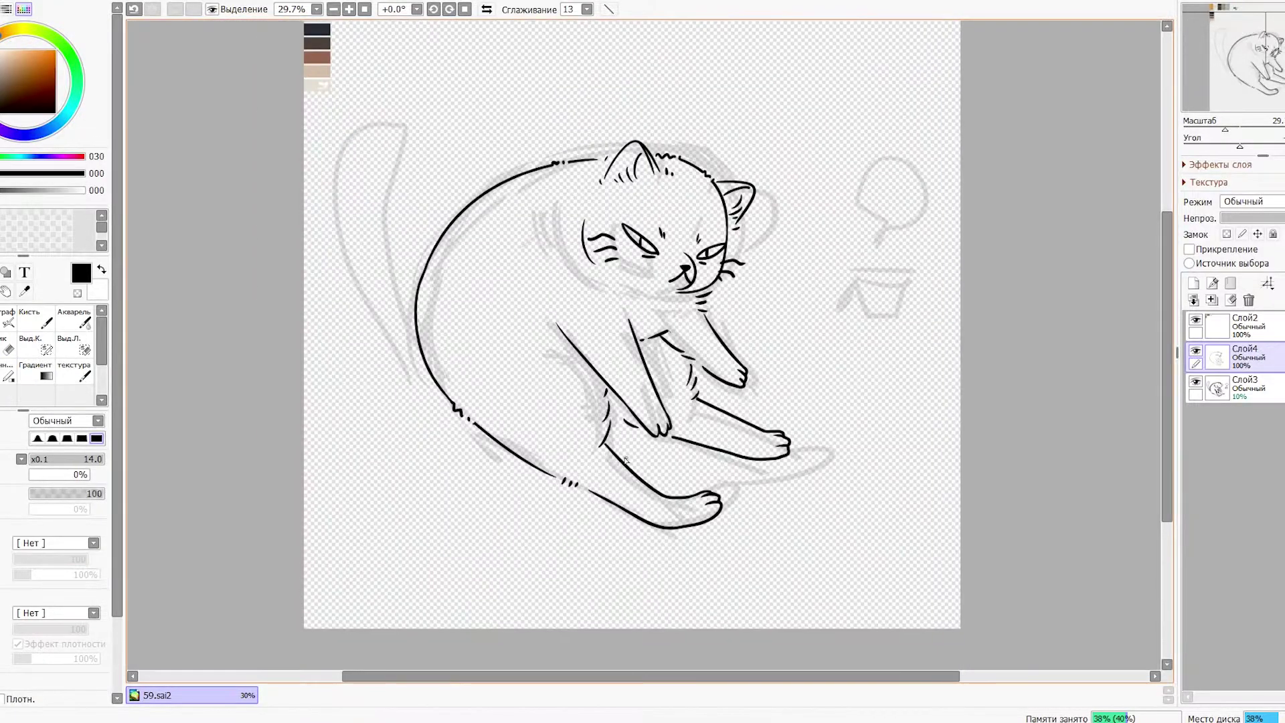
{"action": "scroll", "coordinate": [521, 334], "scroll_direction": "up", "scroll_amount": 3}
{"action": "scroll", "coordinate": [529, 288], "scroll_direction": "down", "scroll_amount": 3}
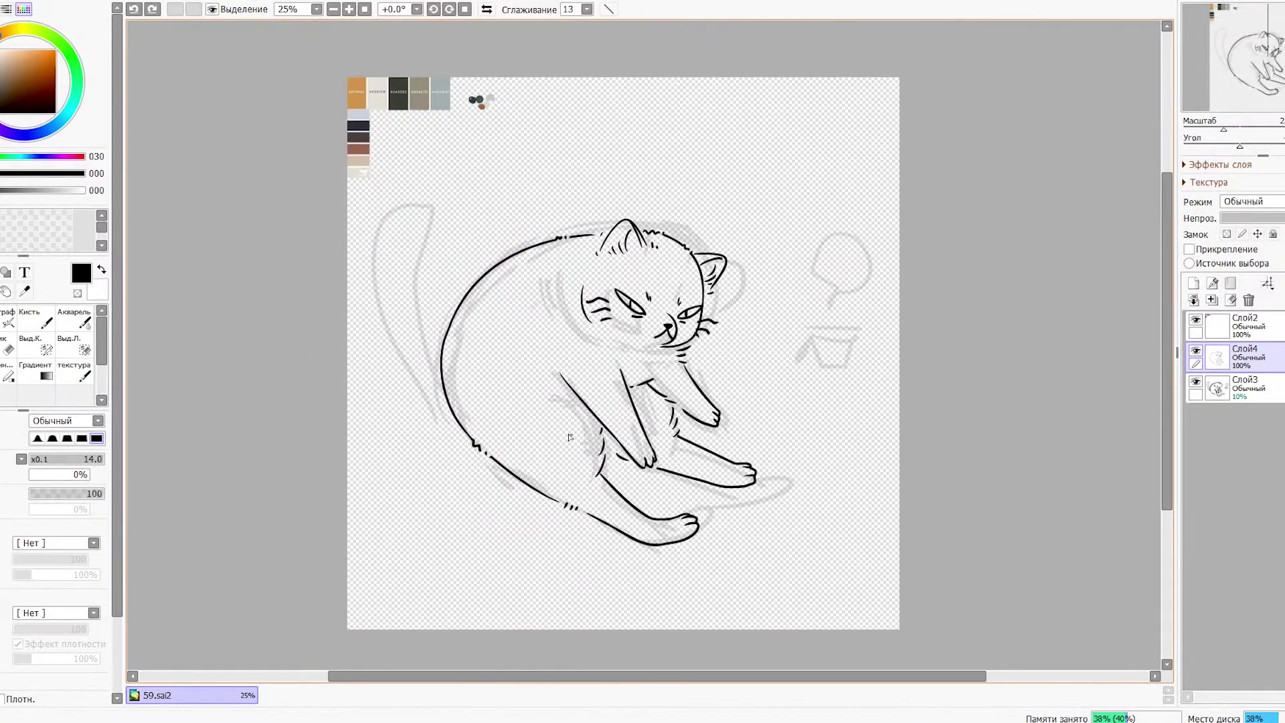
{"action": "scroll", "coordinate": [554, 397], "scroll_direction": "up", "scroll_amount": 3}
{"action": "scroll", "coordinate": [603, 401], "scroll_direction": "down", "scroll_amount": 3}
{"action": "scroll", "coordinate": [611, 459], "scroll_direction": "up", "scroll_amount": 3}
{"action": "scroll", "coordinate": [611, 458], "scroll_direction": "down", "scroll_amount": 3}
{"action": "scroll", "coordinate": [636, 384], "scroll_direction": "up", "scroll_amount": 3}
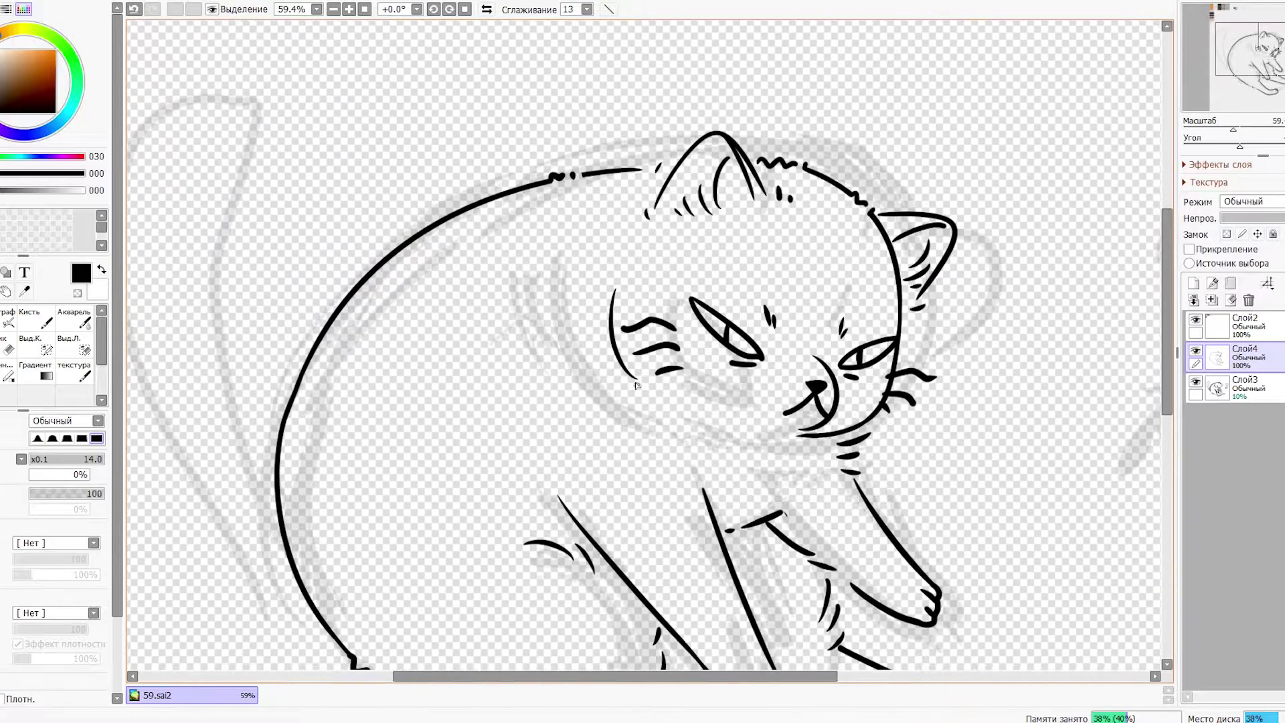
Replace the old chin fur dashes with new fur strokes under the chin.
{"action": "key", "text": "ctrl+z"}
{"action": "left_click_drag", "start_coordinate": [768, 430], "coordinate": [720, 452]}
{"action": "scroll", "coordinate": [717, 449], "scroll_direction": "down", "scroll_amount": 3}
{"action": "scroll", "coordinate": [787, 435], "scroll_direction": "up", "scroll_amount": 4}
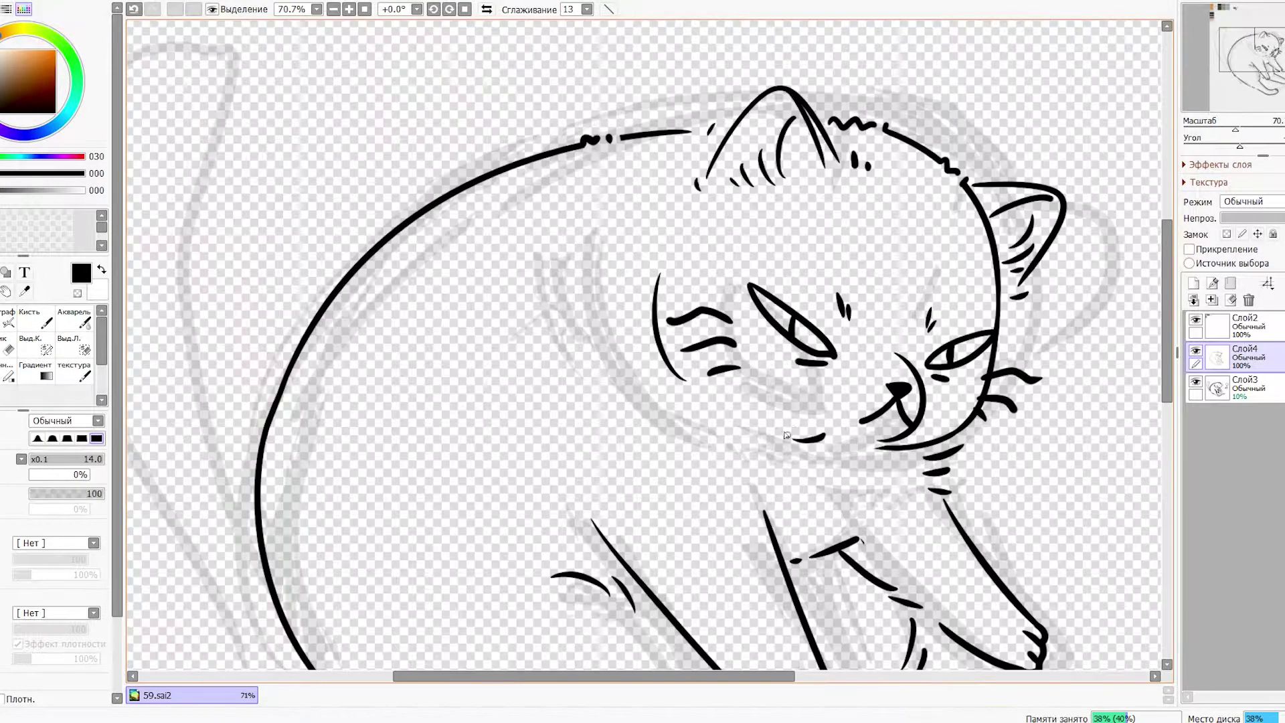
{"action": "scroll", "coordinate": [784, 451], "scroll_direction": "down", "scroll_amount": 4}
{"action": "scroll", "coordinate": [786, 435], "scroll_direction": "up", "scroll_amount": 2}
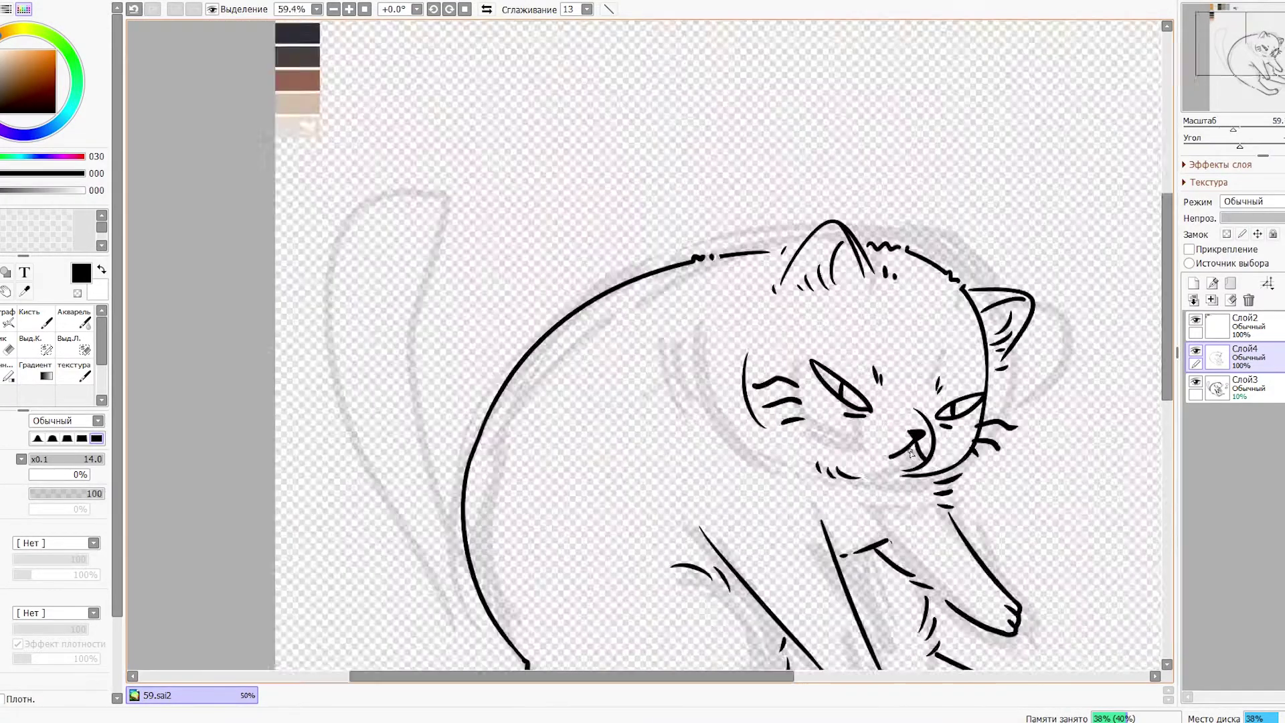
{"action": "scroll", "coordinate": [790, 428], "scroll_direction": "up", "scroll_amount": 2}
{"action": "scroll", "coordinate": [795, 412], "scroll_direction": "down", "scroll_amount": 4}
{"action": "scroll", "coordinate": [795, 411], "scroll_direction": "down", "scroll_amount": 1}
{"action": "scroll", "coordinate": [576, 268], "scroll_direction": "up", "scroll_amount": 2}
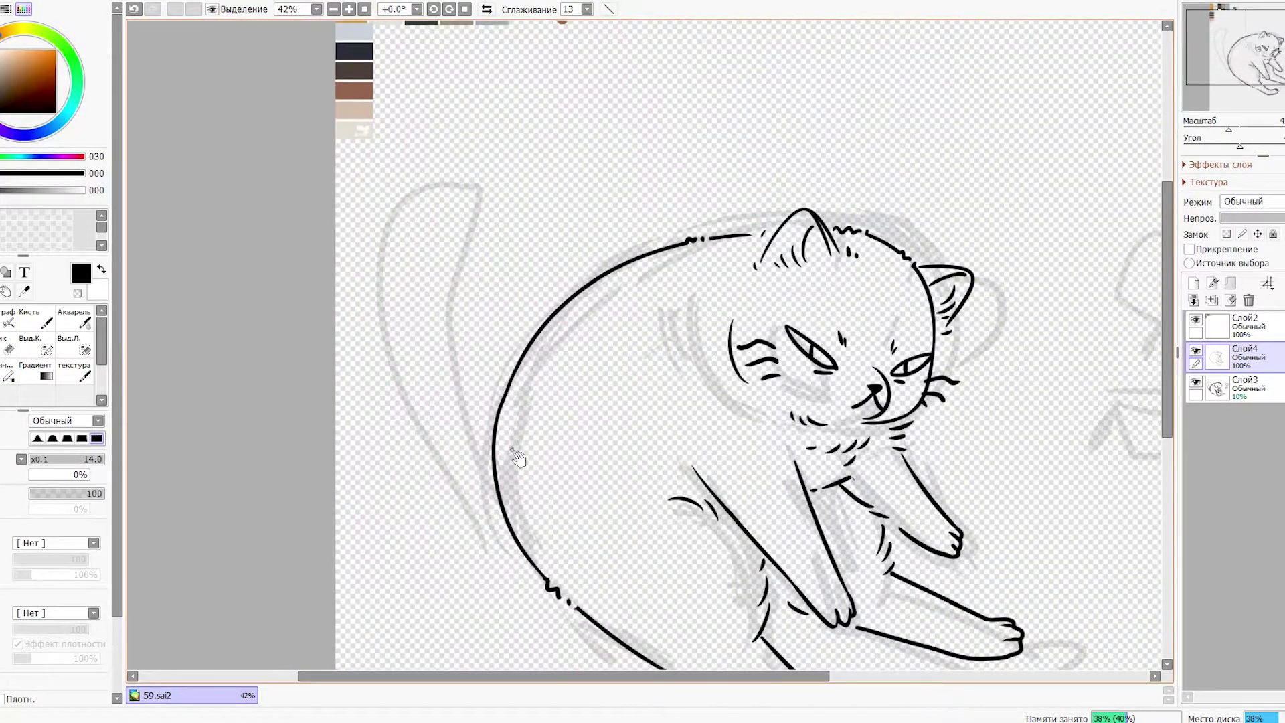
Outline the tail from its base up to the rounded tip.
{"action": "left_click_drag", "start_coordinate": [429, 365], "coordinate": [410, 288]}
{"action": "left_click_drag", "start_coordinate": [413, 268], "coordinate": [461, 144]}
{"action": "left_click_drag", "start_coordinate": [475, 144], "coordinate": [492, 189]}
{"action": "left_click_drag", "start_coordinate": [501, 184], "coordinate": [509, 221]}
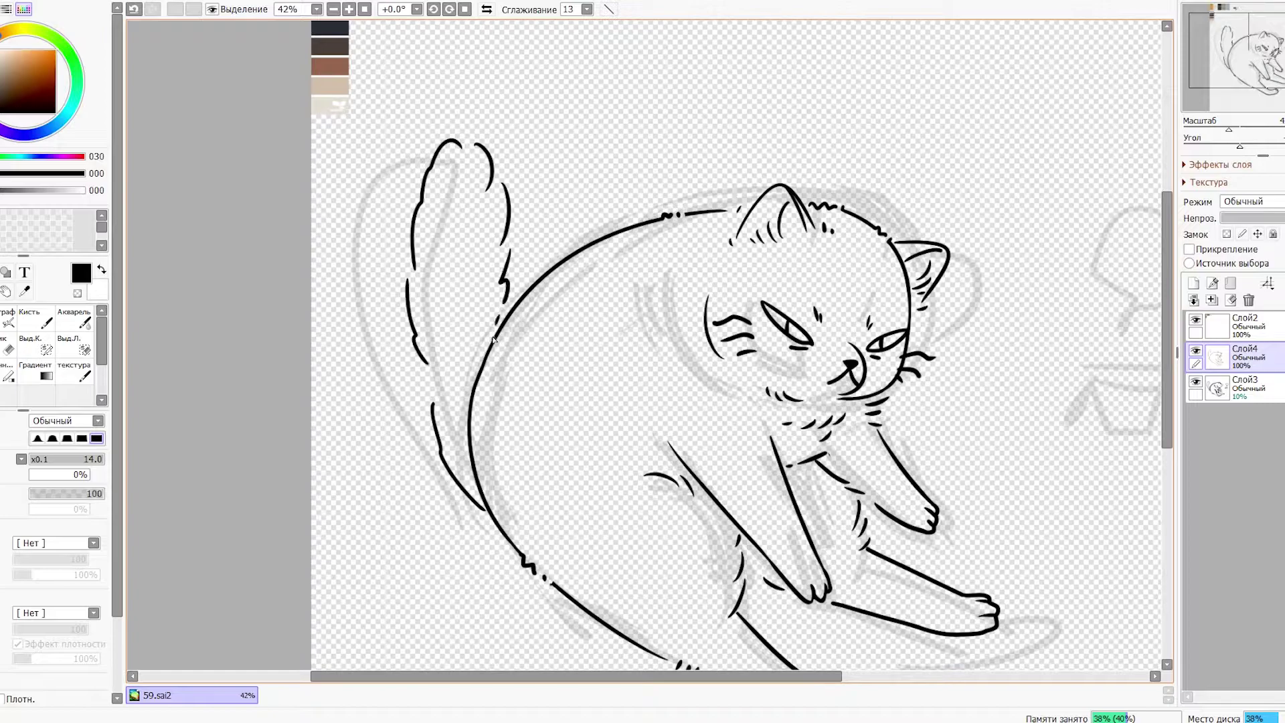
Try vertical fur strokes inside the tail, then undo them.
{"action": "mouse_move", "coordinate": [445, 157]}
{"action": "left_mouse_down"}
{"action": "mouse_move", "coordinate": [439, 208]}
{"action": "mouse_move", "coordinate": [478, 215]}
{"action": "mouse_move", "coordinate": [461, 264]}
{"action": "left_mouse_up"}
{"action": "mouse_move", "coordinate": [493, 215]}
{"action": "left_mouse_down"}
{"action": "mouse_move", "coordinate": [496, 265]}
{"action": "mouse_move", "coordinate": [465, 324]}
{"action": "left_mouse_up"}
{"action": "left_click_drag", "start_coordinate": [422, 278], "coordinate": [427, 321]}
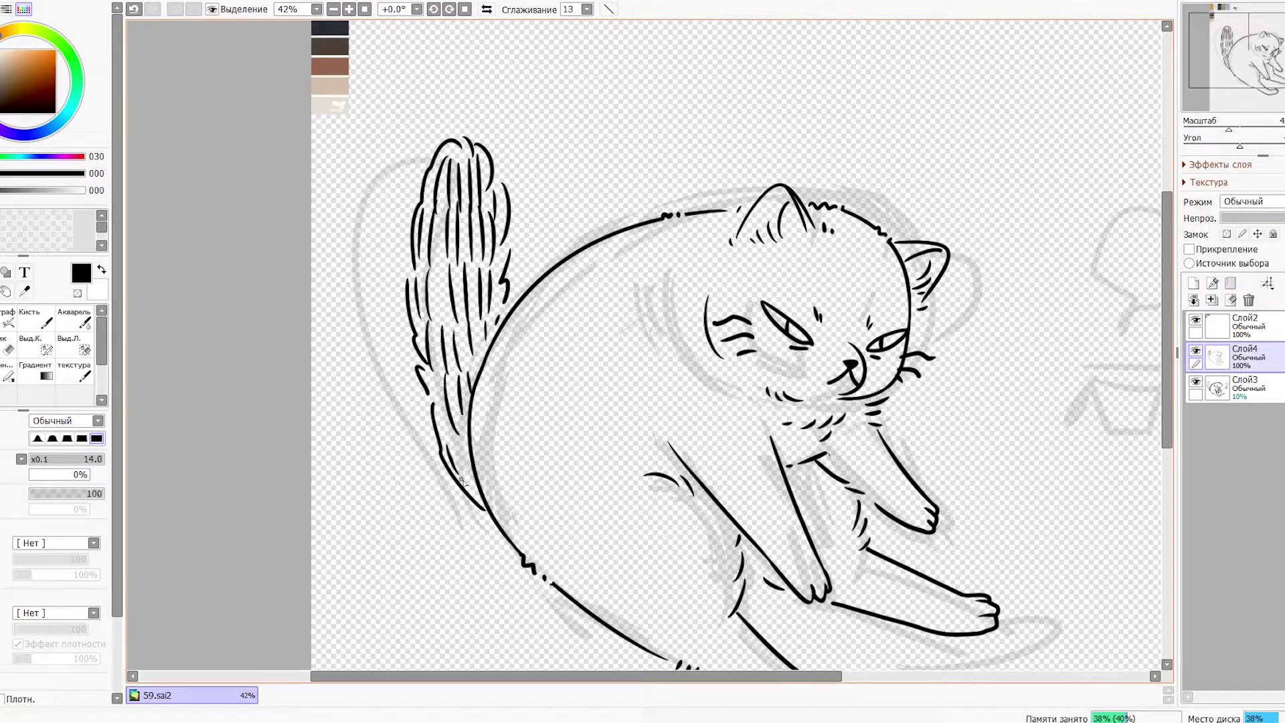
{"action": "scroll", "coordinate": [463, 482], "scroll_direction": "down", "scroll_amount": 4}
{"action": "scroll", "coordinate": [464, 482], "scroll_direction": "up", "scroll_amount": 2}
{"action": "key", "text": "ctrl+z"}
{"action": "key", "text": "ctrl+z"}
{"action": "key", "text": "ctrl+z"}
{"action": "key", "text": "ctrl+z"}
{"action": "key", "text": "ctrl+z"}
{"action": "key", "text": "ctrl+z"}
{"action": "key", "text": "ctrl+z"}
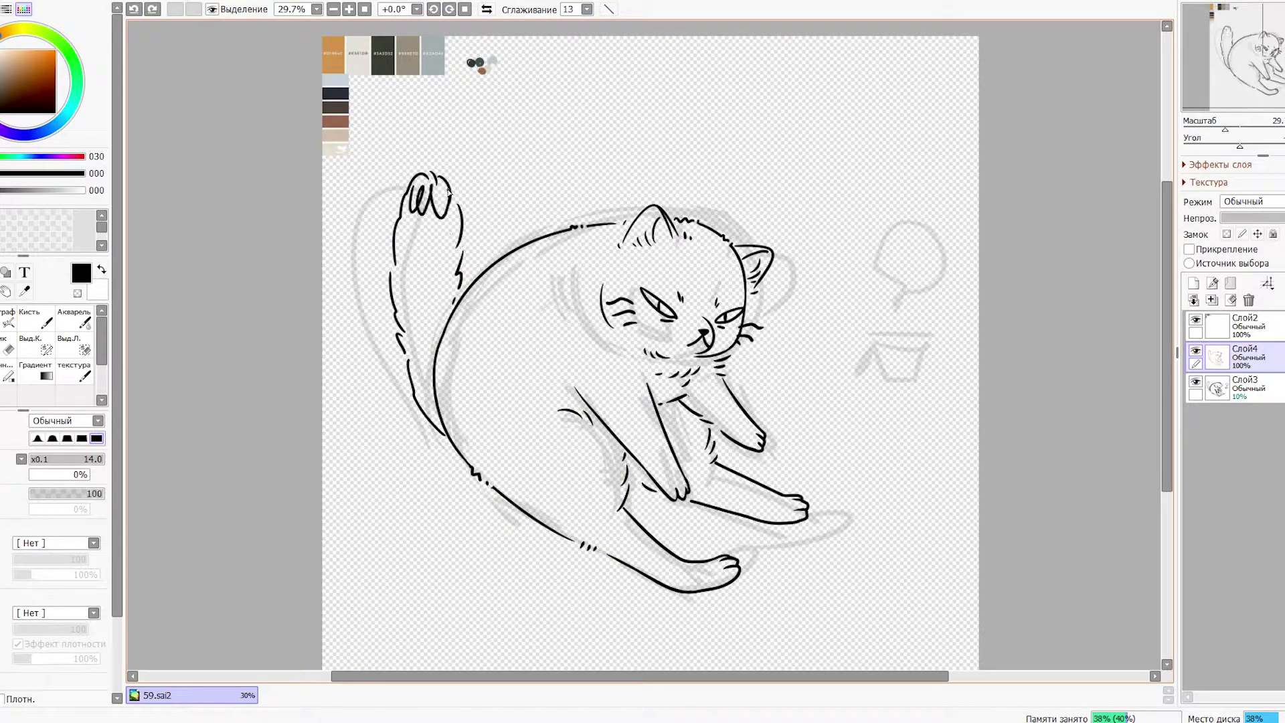
Fill the tail with loopy fur strokes.
{"action": "left_click_drag", "start_coordinate": [405, 224], "coordinate": [459, 248]}
{"action": "mouse_move", "coordinate": [405, 264]}
{"action": "left_mouse_down"}
{"action": "mouse_move", "coordinate": [461, 291]}
{"action": "mouse_move", "coordinate": [445, 338]}
{"action": "left_mouse_up"}
{"action": "scroll", "coordinate": [436, 369], "scroll_direction": "down", "scroll_amount": 3}
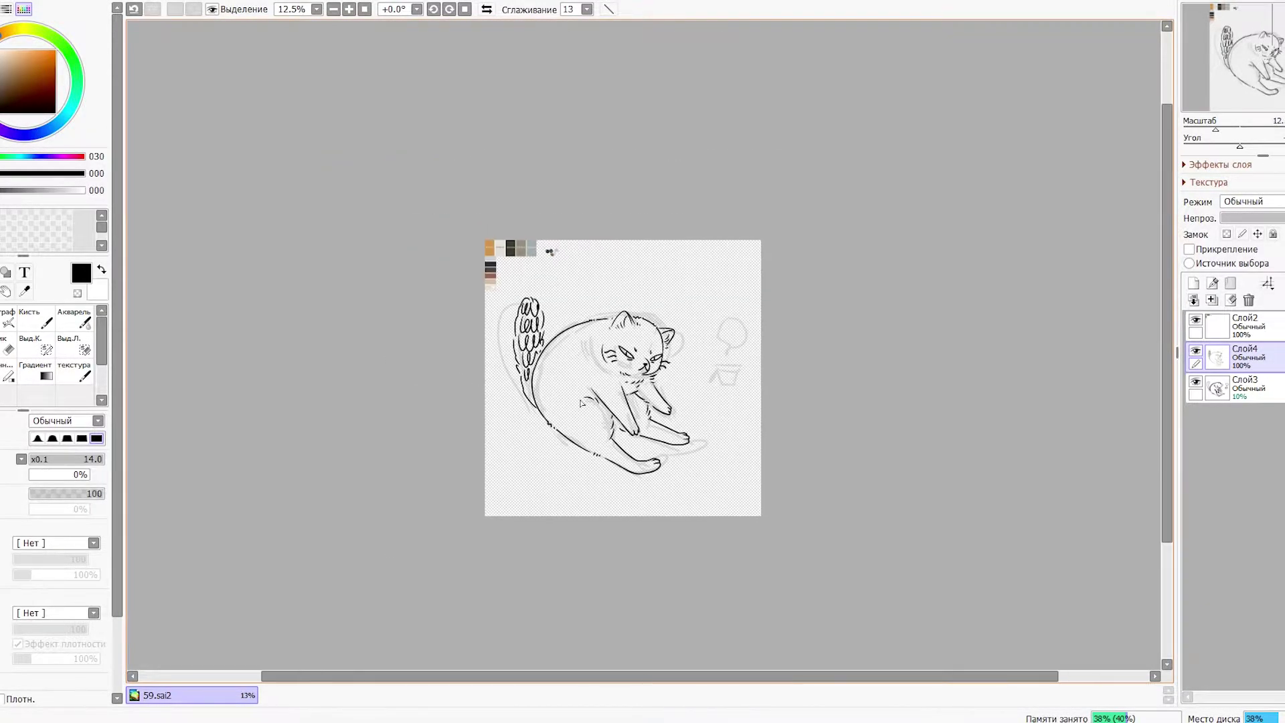
{"action": "scroll", "coordinate": [536, 348], "scroll_direction": "up", "scroll_amount": 3}
{"action": "scroll", "coordinate": [636, 322], "scroll_direction": "up", "scroll_amount": 1}
{"action": "scroll", "coordinate": [731, 300], "scroll_direction": "up", "scroll_amount": 1}
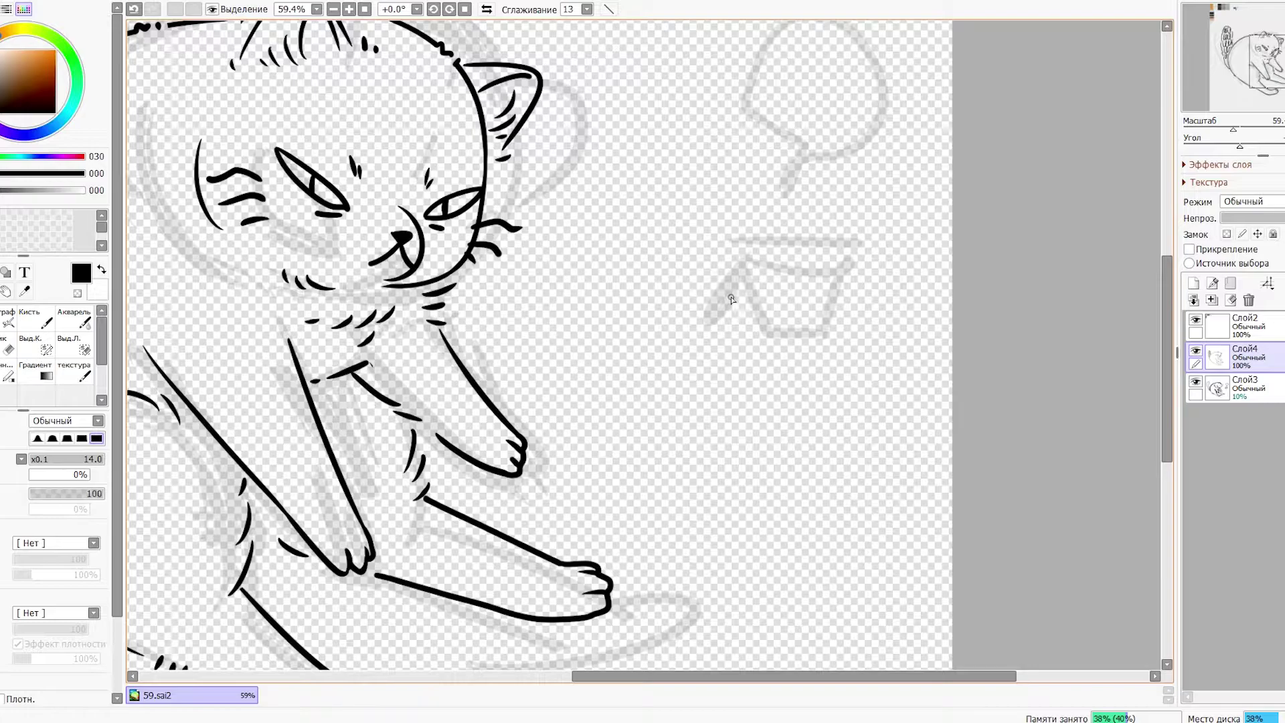
Ink the tea cup's sides, bottom, a wide elliptical rim and a narrow handle.
{"action": "left_click_drag", "start_coordinate": [745, 302], "coordinate": [745, 370]}
{"action": "left_click_drag", "start_coordinate": [822, 329], "coordinate": [812, 397]}
{"action": "left_click_drag", "start_coordinate": [728, 323], "coordinate": [788, 407]}
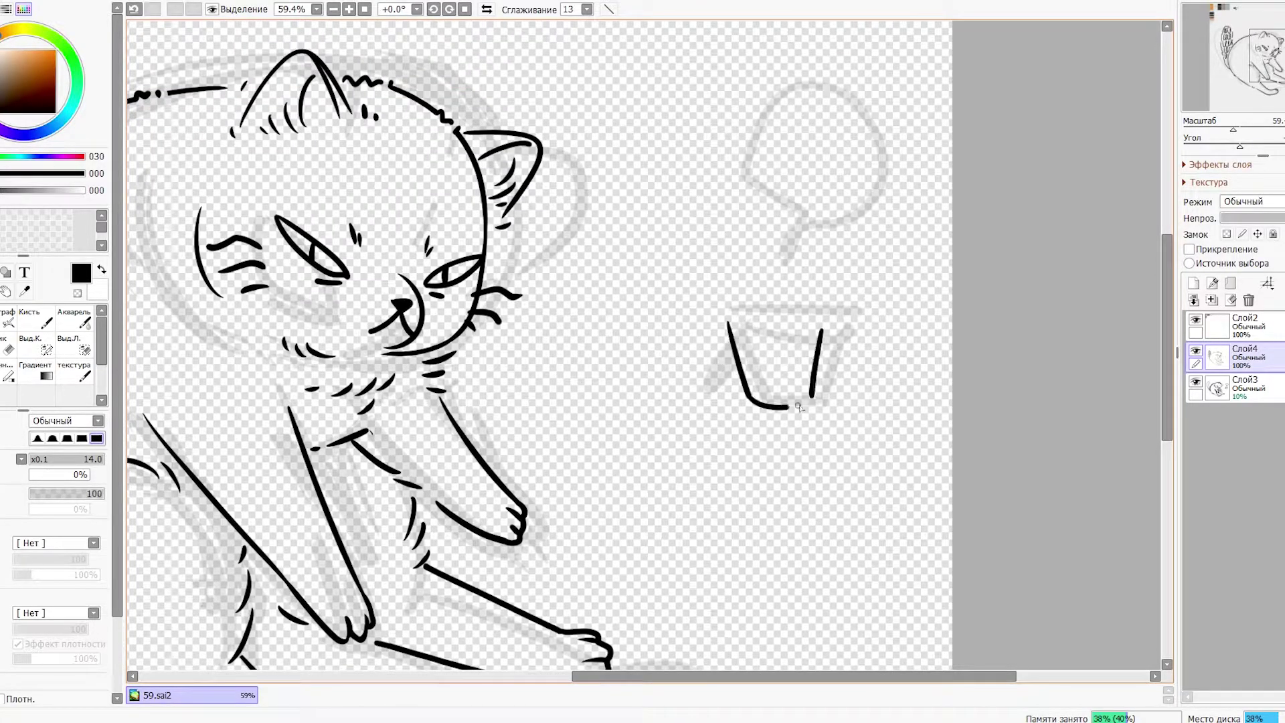
{"action": "key", "text": "ctrl+z"}
{"action": "left_click_drag", "start_coordinate": [731, 320], "coordinate": [807, 339]}
{"action": "key", "text": "ctrl+z"}
{"action": "scroll", "coordinate": [818, 342], "scroll_direction": "right", "scroll_amount": 1}
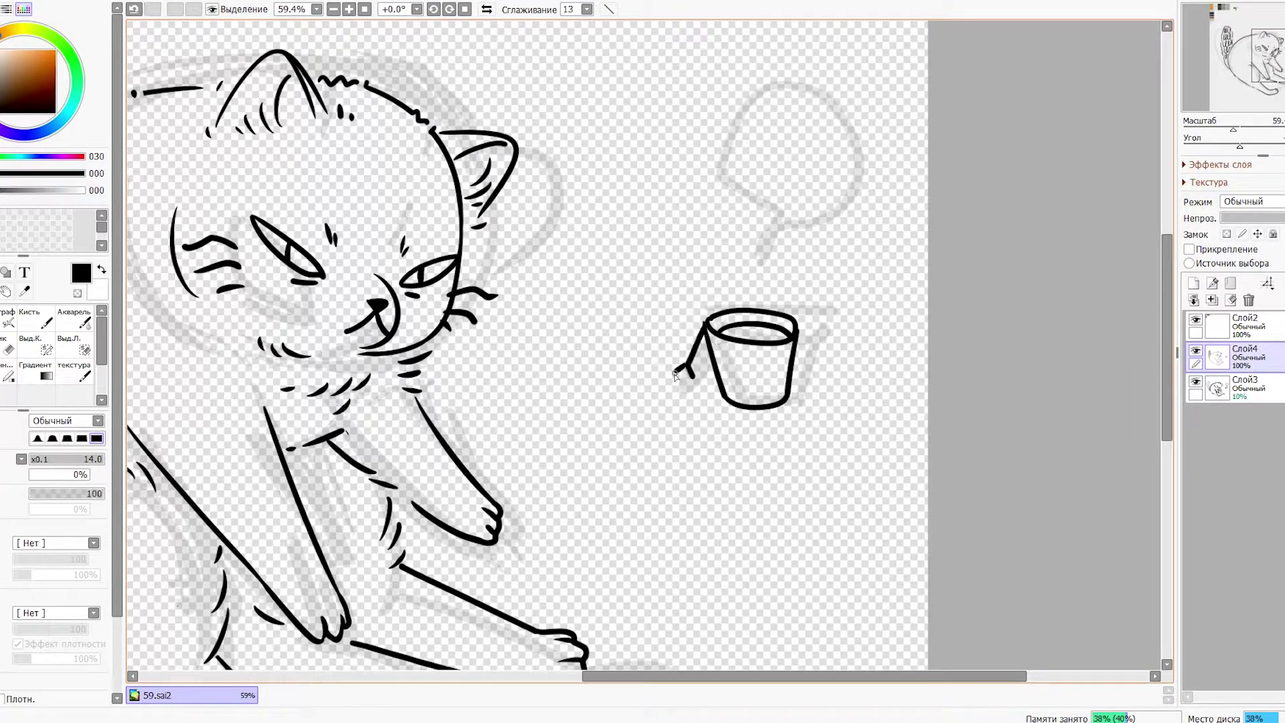
{"action": "key", "text": "ctrl+z"}
{"action": "left_click_drag", "start_coordinate": [793, 388], "coordinate": [821, 365]}
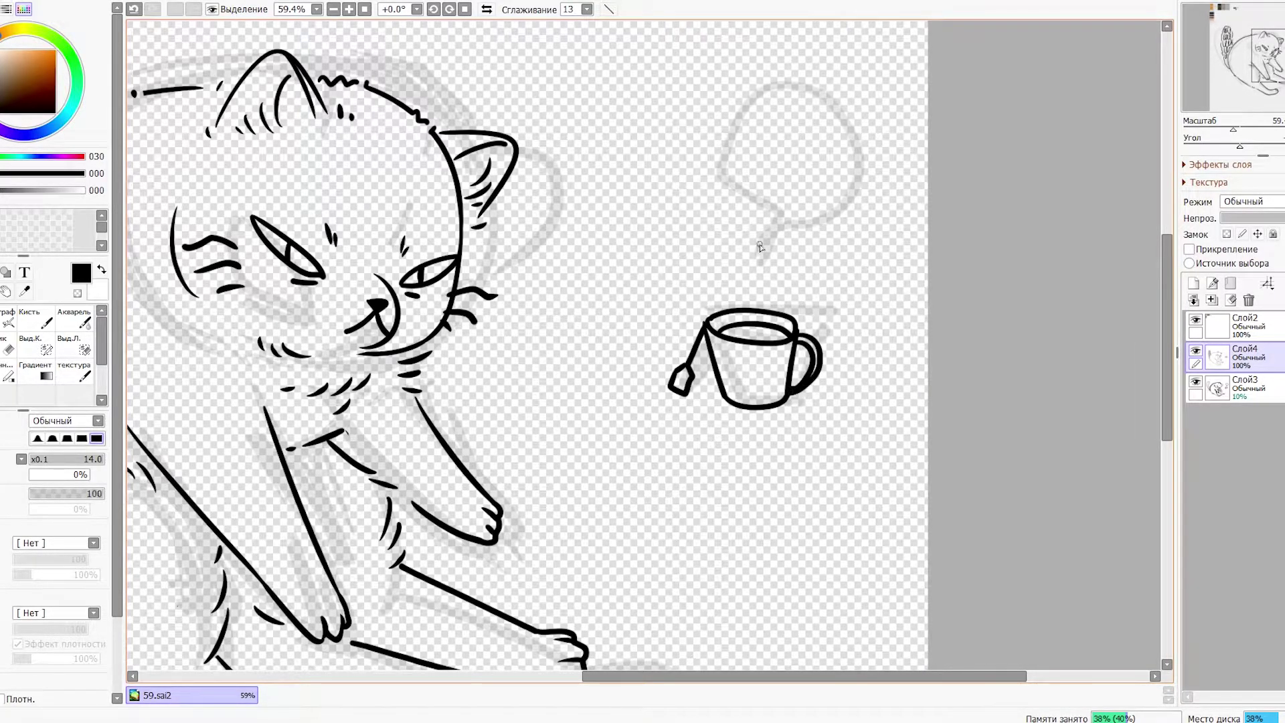
{"action": "scroll", "coordinate": [761, 247], "scroll_direction": "up", "scroll_amount": 2}
Ink the speech bubble above the cup with a small teardrop above it.
{"action": "mouse_move", "coordinate": [743, 312]}
{"action": "left_mouse_down"}
{"action": "mouse_move", "coordinate": [740, 228]}
{"action": "mouse_move", "coordinate": [748, 328]}
{"action": "mouse_move", "coordinate": [764, 306]}
{"action": "left_mouse_up"}
{"action": "scroll", "coordinate": [739, 330], "scroll_direction": "up", "scroll_amount": 1}
{"action": "scroll", "coordinate": [725, 355], "scroll_direction": "down", "scroll_amount": 1}
{"action": "key", "text": "ctrl+z"}
{"action": "key", "text": "ctrl+z"}
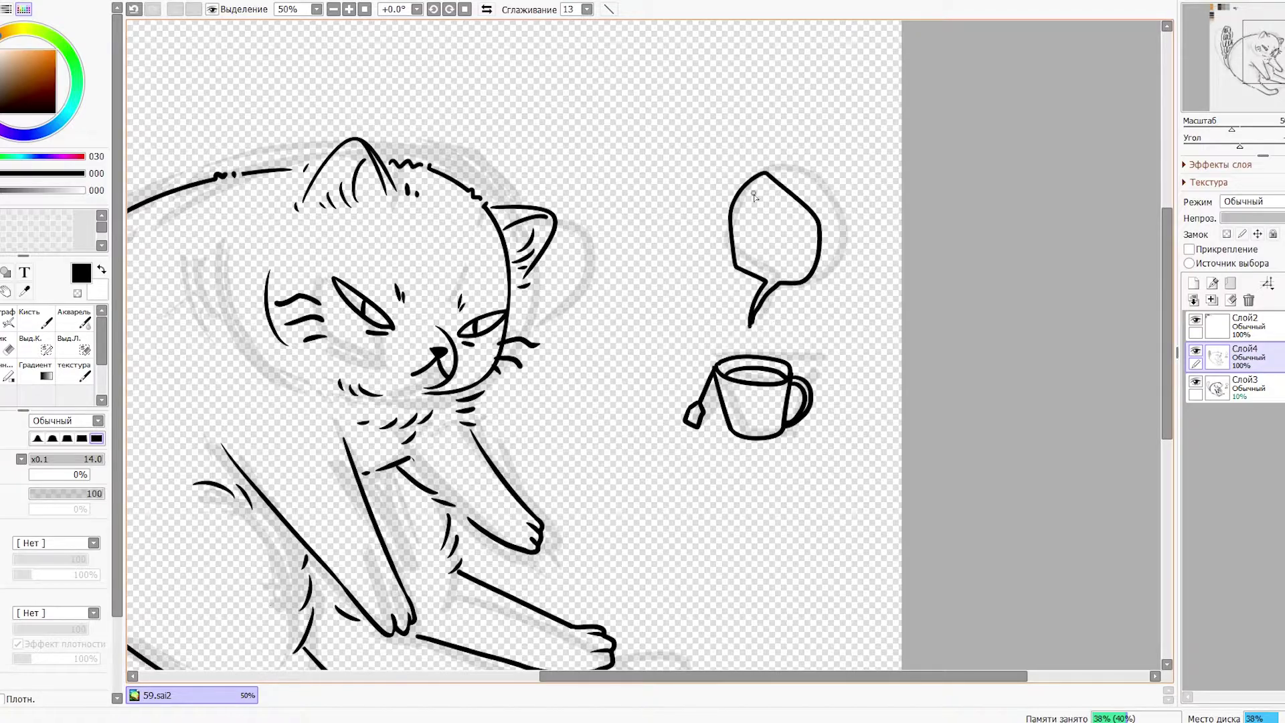
{"action": "left_click_drag", "start_coordinate": [721, 172], "coordinate": [695, 154]}
{"action": "key", "text": "ctrl+z"}
{"action": "scroll", "coordinate": [716, 181], "scroll_direction": "down", "scroll_amount": 3}
{"action": "scroll", "coordinate": [716, 180], "scroll_direction": "up", "scroll_amount": 4}
{"action": "left_click_drag", "start_coordinate": [697, 261], "coordinate": [690, 285]}
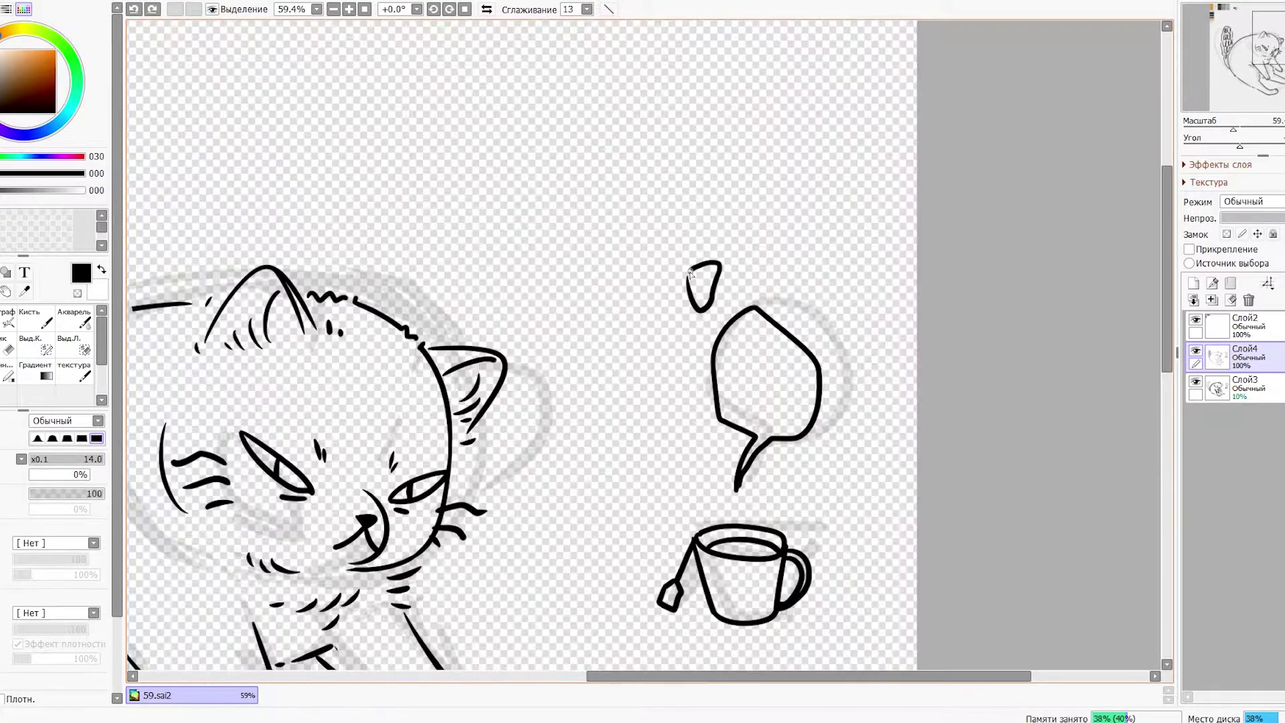
{"action": "scroll", "coordinate": [806, 400], "scroll_direction": "down", "scroll_amount": 3}
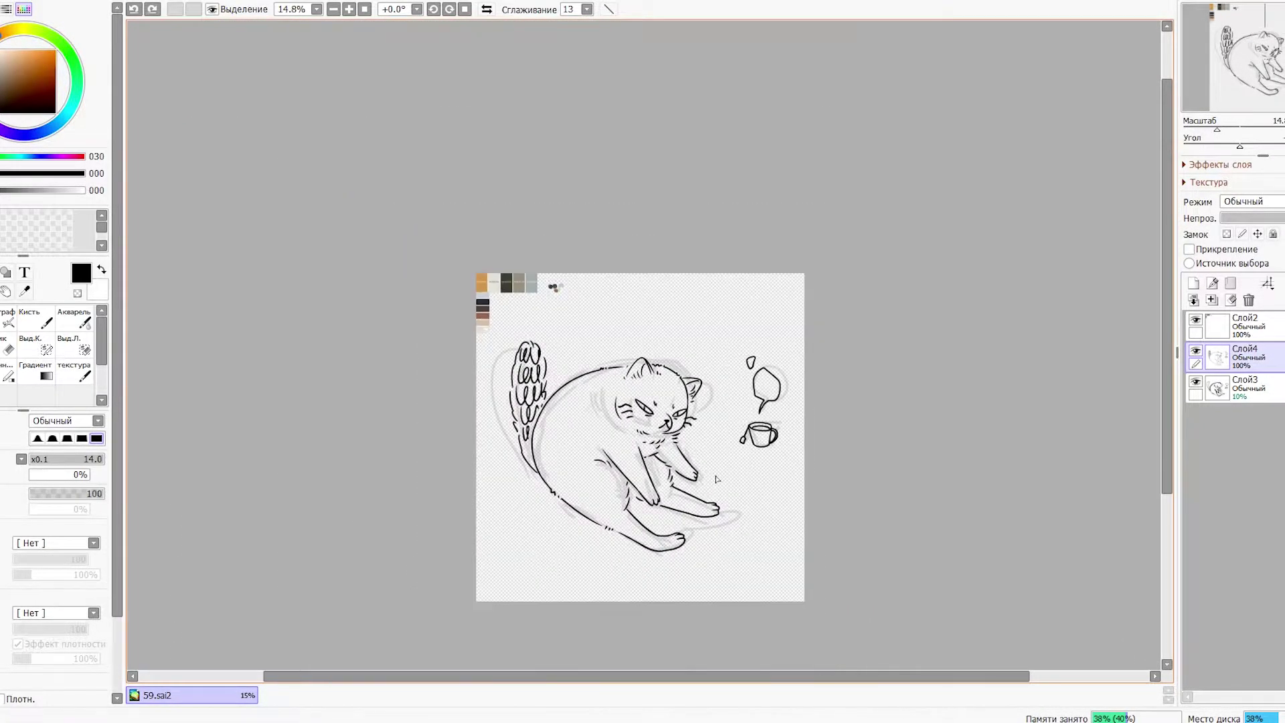
{"action": "scroll", "coordinate": [807, 399], "scroll_direction": "up", "scroll_amount": 2}
Lasso the bubble and cup and apply a transform to them and the lineart.
{"action": "key", "text": "l"}
{"action": "left_click_drag", "start_coordinate": [863, 194], "coordinate": [871, 363]}
{"action": "key", "text": "ctrl+t"}
{"action": "key", "text": "Return"}
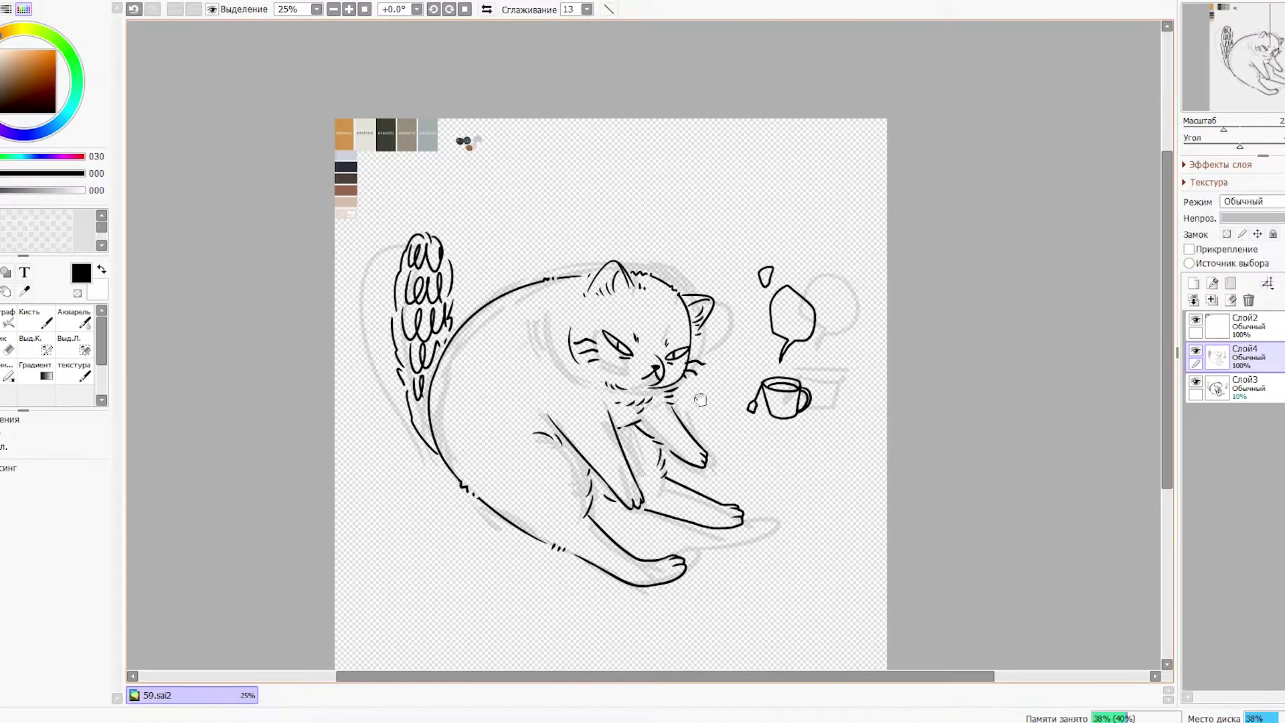
{"action": "key", "text": "ctrl+t"}
{"action": "key", "text": "Return"}
{"action": "scroll", "coordinate": [394, 83], "scroll_direction": "up", "scroll_amount": 3}
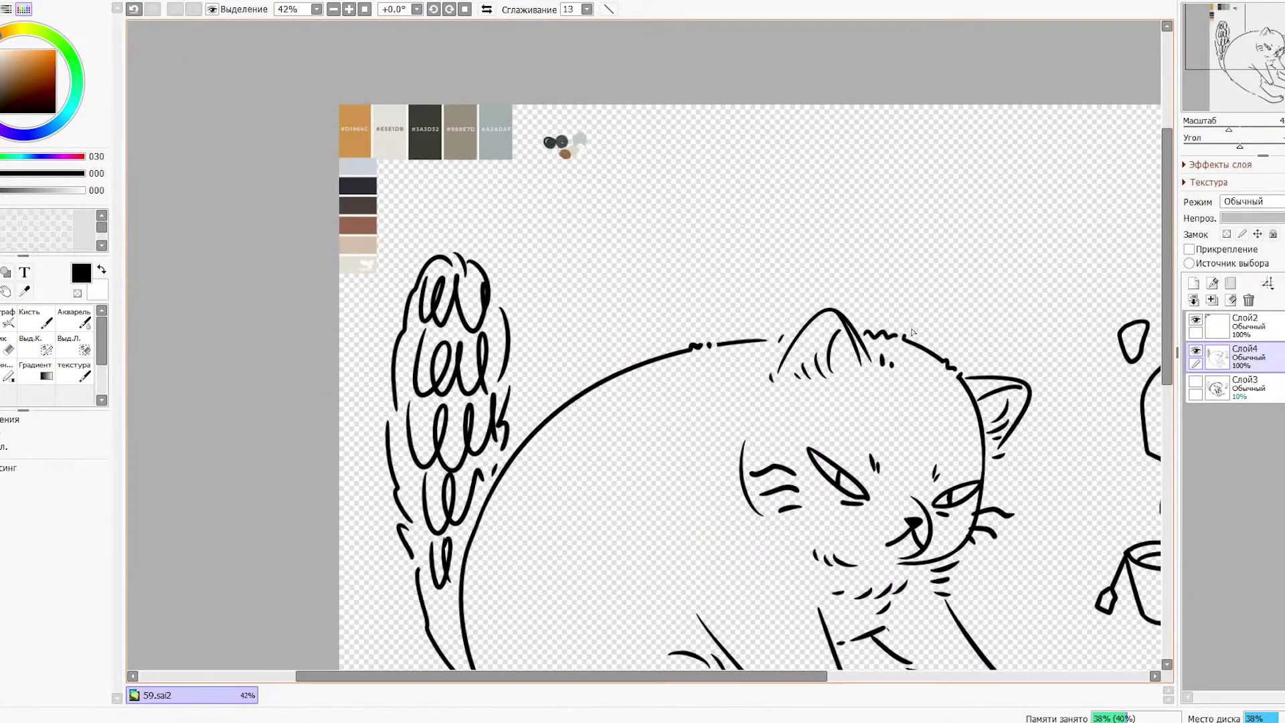
{"action": "left_click_drag", "start_coordinate": [588, 265], "coordinate": [605, 296]}
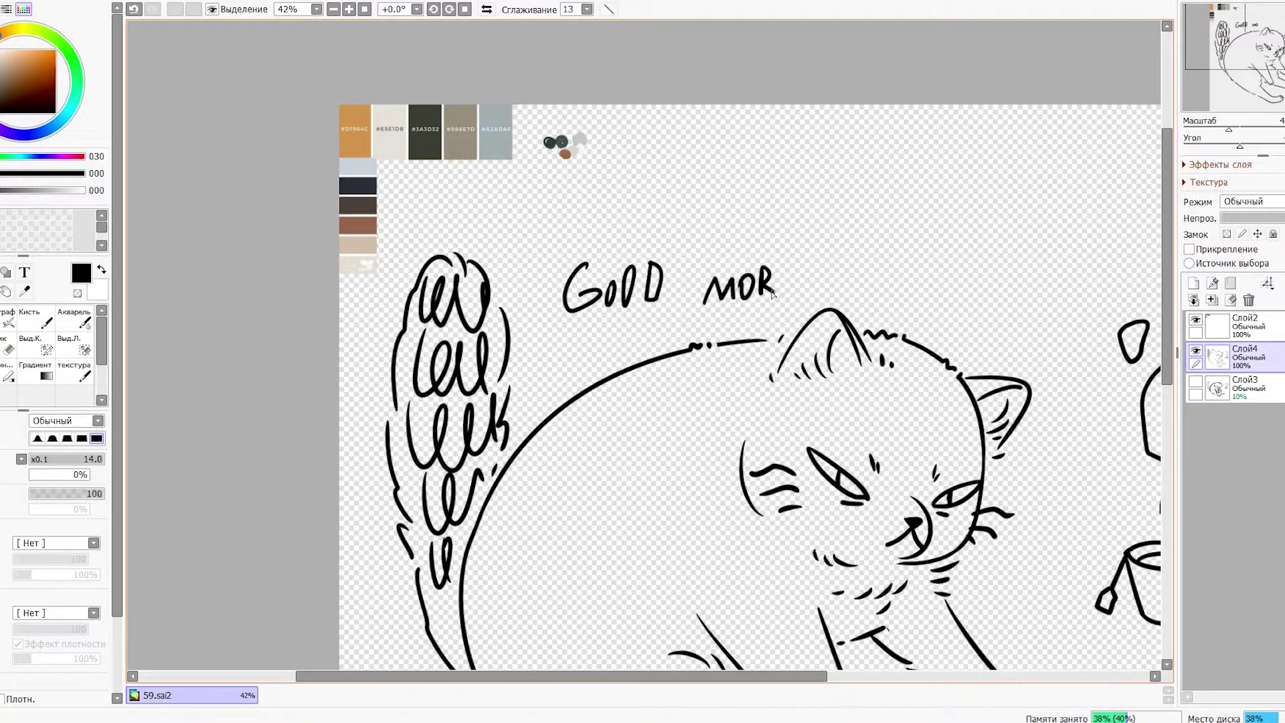
{"action": "left_click_drag", "start_coordinate": [844, 268], "coordinate": [867, 292]}
{"action": "scroll", "coordinate": [857, 288], "scroll_direction": "down", "scroll_amount": 3}
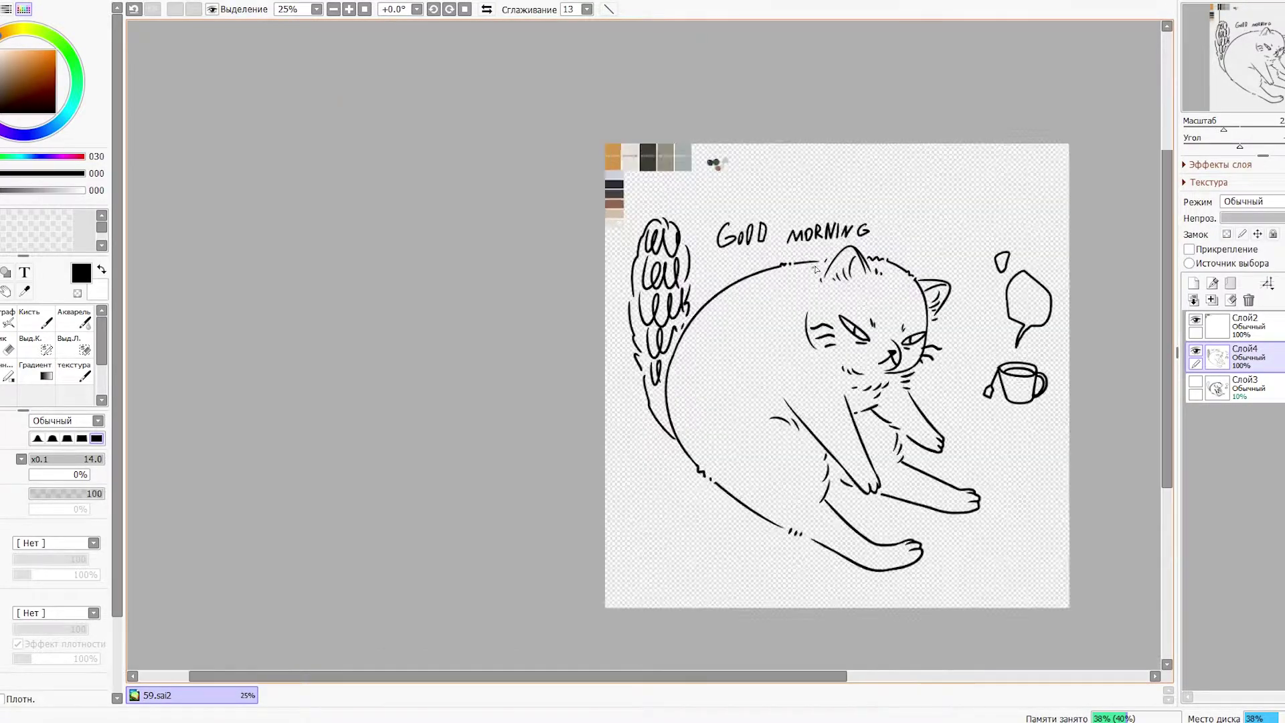
{"action": "scroll", "coordinate": [857, 288], "scroll_direction": "up", "scroll_amount": 2}
{"action": "key", "text": "ctrl+z"}
{"action": "left_click_drag", "start_coordinate": [918, 378], "coordinate": [930, 367]}
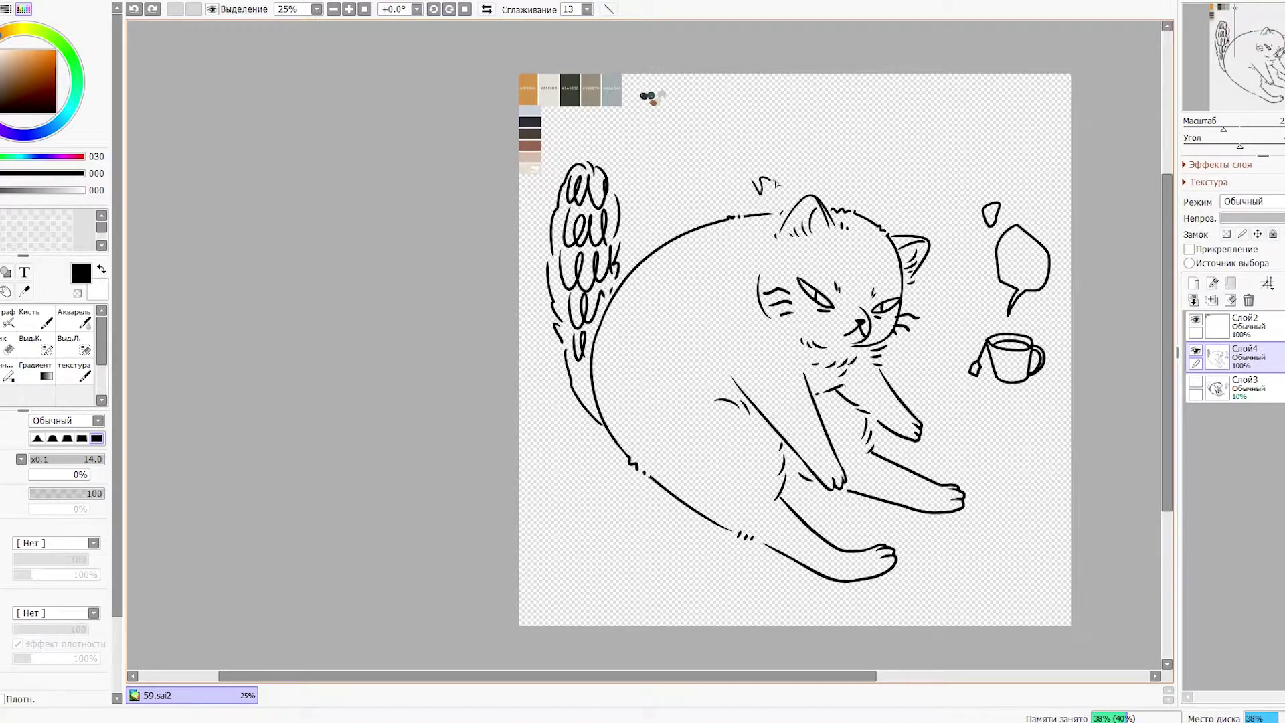
{"action": "scroll", "coordinate": [639, 461], "scroll_direction": "down", "scroll_amount": 1}
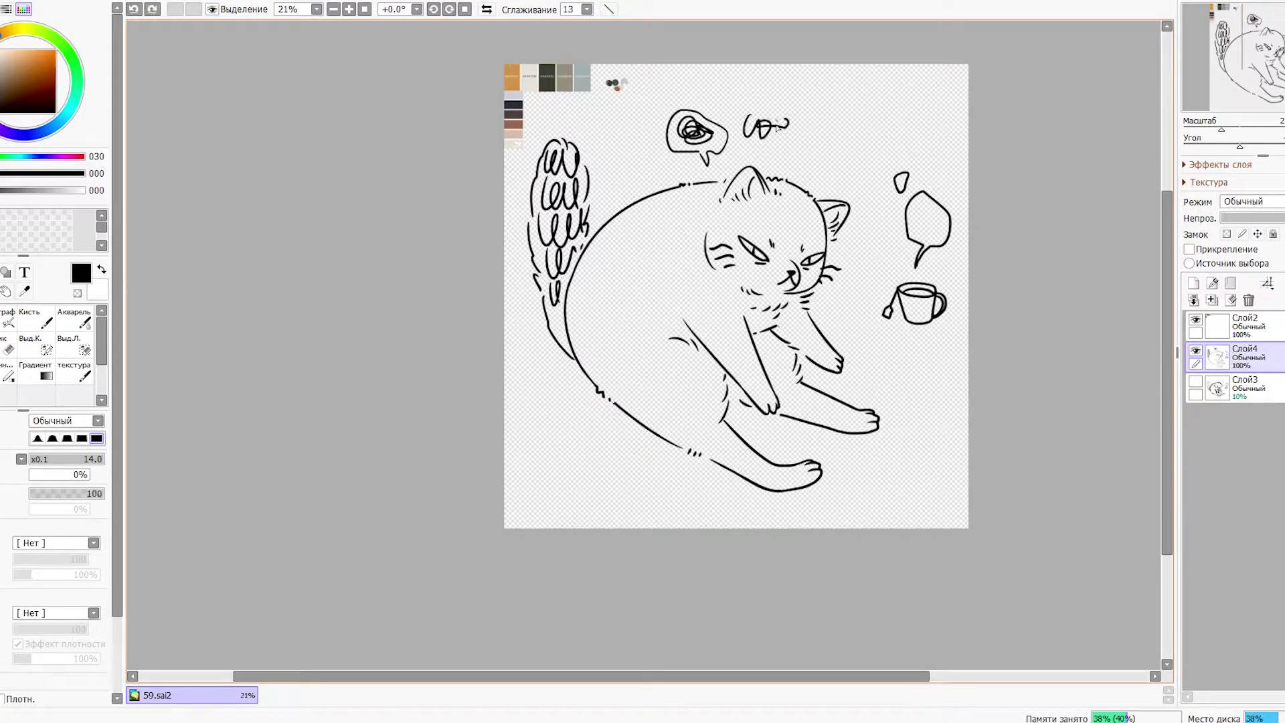
{"action": "scroll", "coordinate": [827, 274], "scroll_direction": "down", "scroll_amount": 1}
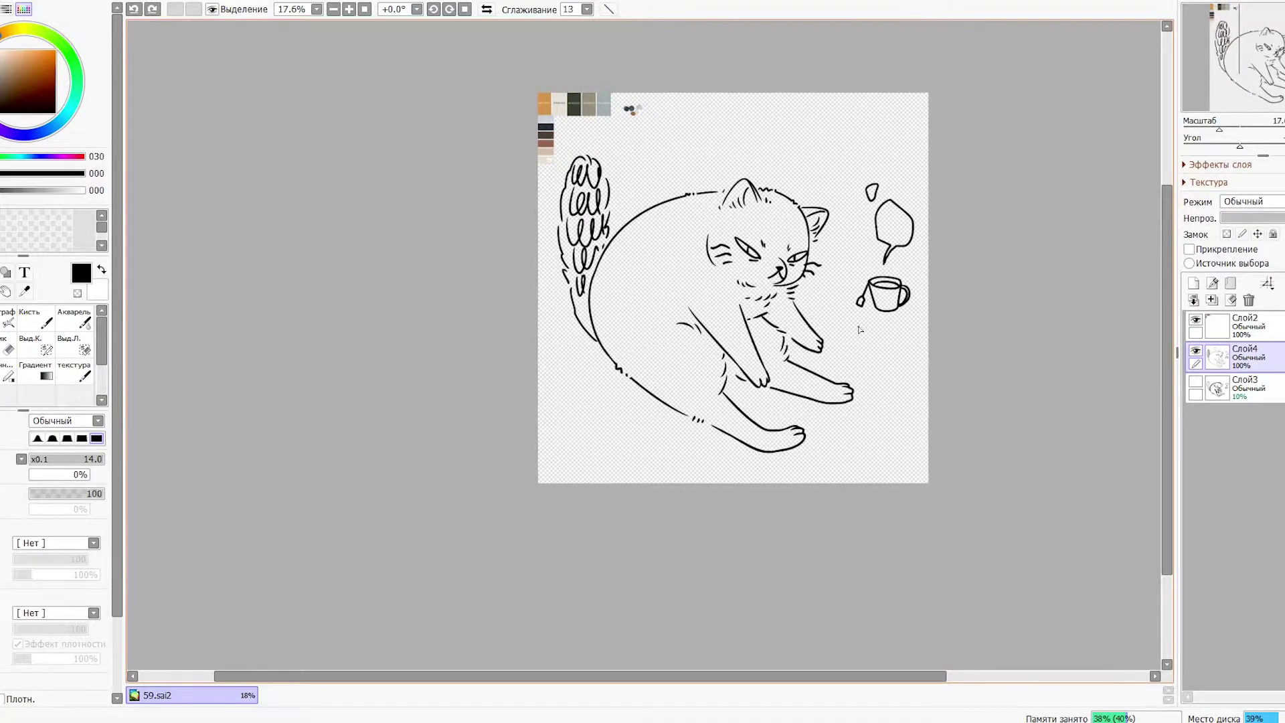
Select the area outside the line art, invert it onto the cat, and mask the tail.
{"action": "left_click", "coordinate": [782, 139]}
{"action": "key", "text": "ctrl+i"}
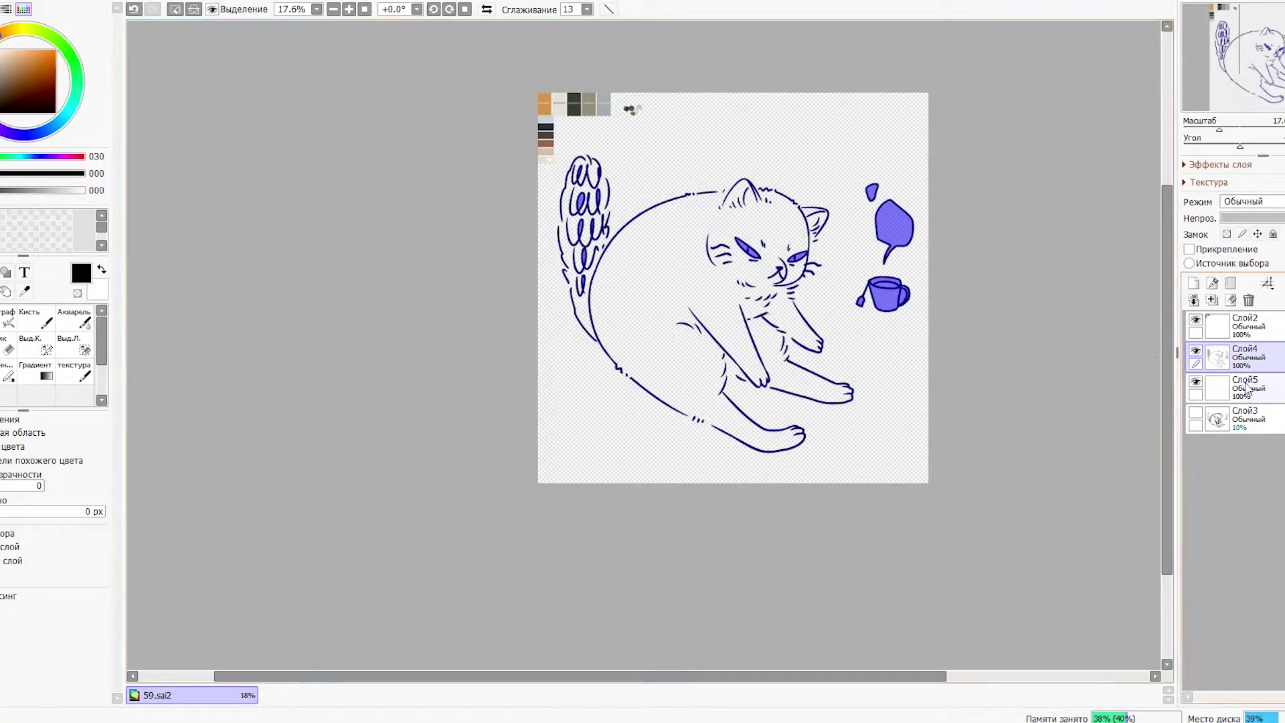
{"action": "scroll", "coordinate": [782, 138], "scroll_direction": "up", "scroll_amount": 5}
{"action": "mouse_move", "coordinate": [288, 168]}
{"action": "left_mouse_down"}
{"action": "mouse_move", "coordinate": [267, 308]}
{"action": "mouse_move", "coordinate": [314, 127]}
{"action": "mouse_move", "coordinate": [345, 345]}
{"action": "mouse_move", "coordinate": [275, 422]}
{"action": "mouse_move", "coordinate": [335, 469]}
{"action": "mouse_move", "coordinate": [375, 455]}
{"action": "mouse_move", "coordinate": [313, 598]}
{"action": "mouse_move", "coordinate": [372, 624]}
{"action": "mouse_move", "coordinate": [338, 488]}
{"action": "mouse_move", "coordinate": [436, 273]}
{"action": "mouse_move", "coordinate": [401, 284]}
{"action": "mouse_move", "coordinate": [545, 158]}
{"action": "mouse_move", "coordinate": [675, 114]}
{"action": "mouse_move", "coordinate": [637, 78]}
{"action": "left_mouse_up"}
{"action": "key", "text": "bracketleft"}
{"action": "key", "text": "bracketleft"}
Resize the Selection Pen and extend the mask over the head up to the ear tip.
{"action": "scroll", "coordinate": [372, 625], "scroll_direction": "down", "scroll_amount": 3}
{"action": "key", "text": "bracketright"}
{"action": "key", "text": "bracketright"}
{"action": "key", "text": "bracketright"}
{"action": "key", "text": "bracketleft"}
{"action": "key", "text": "bracketleft"}
{"action": "key", "text": "bracketleft"}
{"action": "scroll", "coordinate": [742, 231], "scroll_direction": "up", "scroll_amount": 3}
{"action": "key", "text": "bracketleft"}
{"action": "mouse_move", "coordinate": [741, 231]}
{"action": "left_mouse_down"}
{"action": "mouse_move", "coordinate": [756, 181]}
{"action": "mouse_move", "coordinate": [811, 201]}
{"action": "mouse_move", "coordinate": [817, 234]}
{"action": "mouse_move", "coordinate": [824, 203]}
{"action": "mouse_move", "coordinate": [1018, 294]}
{"action": "mouse_move", "coordinate": [982, 353]}
{"action": "mouse_move", "coordinate": [890, 339]}
{"action": "mouse_move", "coordinate": [855, 444]}
{"action": "mouse_move", "coordinate": [944, 402]}
{"action": "left_mouse_up"}
{"action": "key", "text": "bracketleft"}
{"action": "key", "text": "bracketright"}
{"action": "key", "text": "bracketright"}
{"action": "key", "text": "bracketright"}
{"action": "key", "text": "bracketright"}
{"action": "key", "text": "bracketright"}
{"action": "key", "text": "bracketright"}
Extend the mask down the neck and along the lower body.
{"action": "scroll", "coordinate": [797, 328], "scroll_direction": "down", "scroll_amount": 2}
{"action": "key", "text": "bracketleft"}
{"action": "key", "text": "bracketleft"}
{"action": "key", "text": "bracketleft"}
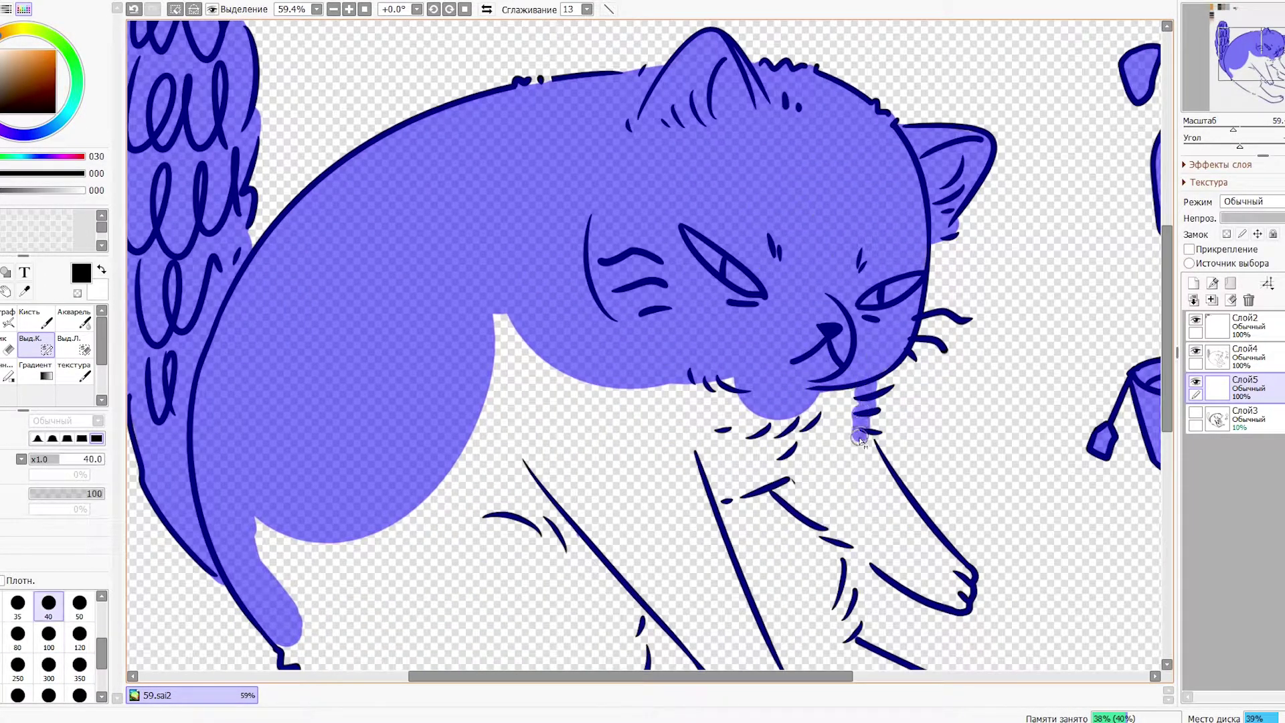
{"action": "mouse_move", "coordinate": [861, 430]}
{"action": "left_mouse_down"}
{"action": "mouse_move", "coordinate": [858, 387]}
{"action": "mouse_move", "coordinate": [509, 469]}
{"action": "left_mouse_up"}
{"action": "key", "text": "bracketright"}
{"action": "key", "text": "bracketright"}
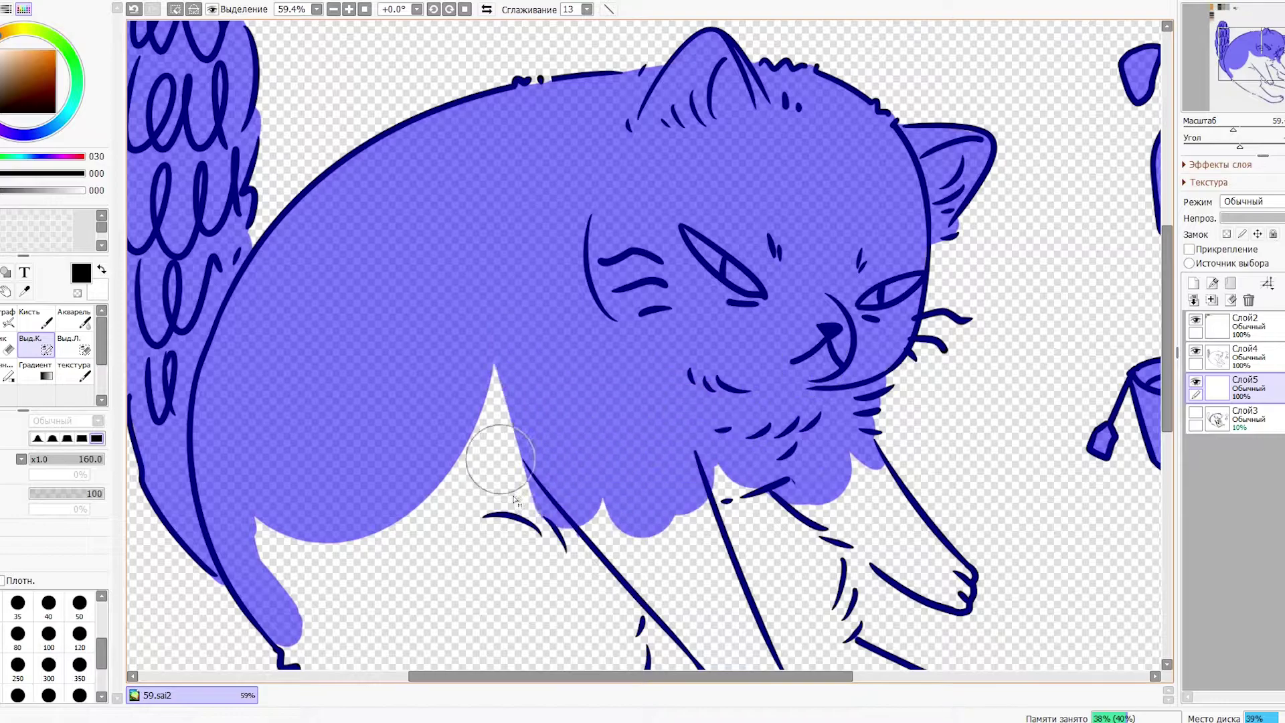
{"action": "scroll", "coordinate": [509, 469], "scroll_direction": "down", "scroll_amount": 2}
{"action": "left_click_drag", "start_coordinate": [451, 510], "coordinate": [294, 532]}
{"action": "scroll", "coordinate": [294, 533], "scroll_direction": "down", "scroll_amount": 2}
{"action": "mouse_move", "coordinate": [301, 446]}
{"action": "left_mouse_down"}
{"action": "mouse_move", "coordinate": [335, 488]}
{"action": "mouse_move", "coordinate": [482, 468]}
{"action": "mouse_move", "coordinate": [588, 410]}
{"action": "mouse_move", "coordinate": [651, 480]}
{"action": "left_mouse_up"}
Mask the remaining lower body areas and the inner front leg with a larger brush.
{"action": "key", "text": "bracketright"}
{"action": "key", "text": "bracketright"}
{"action": "scroll", "coordinate": [652, 492], "scroll_direction": "down", "scroll_amount": 2}
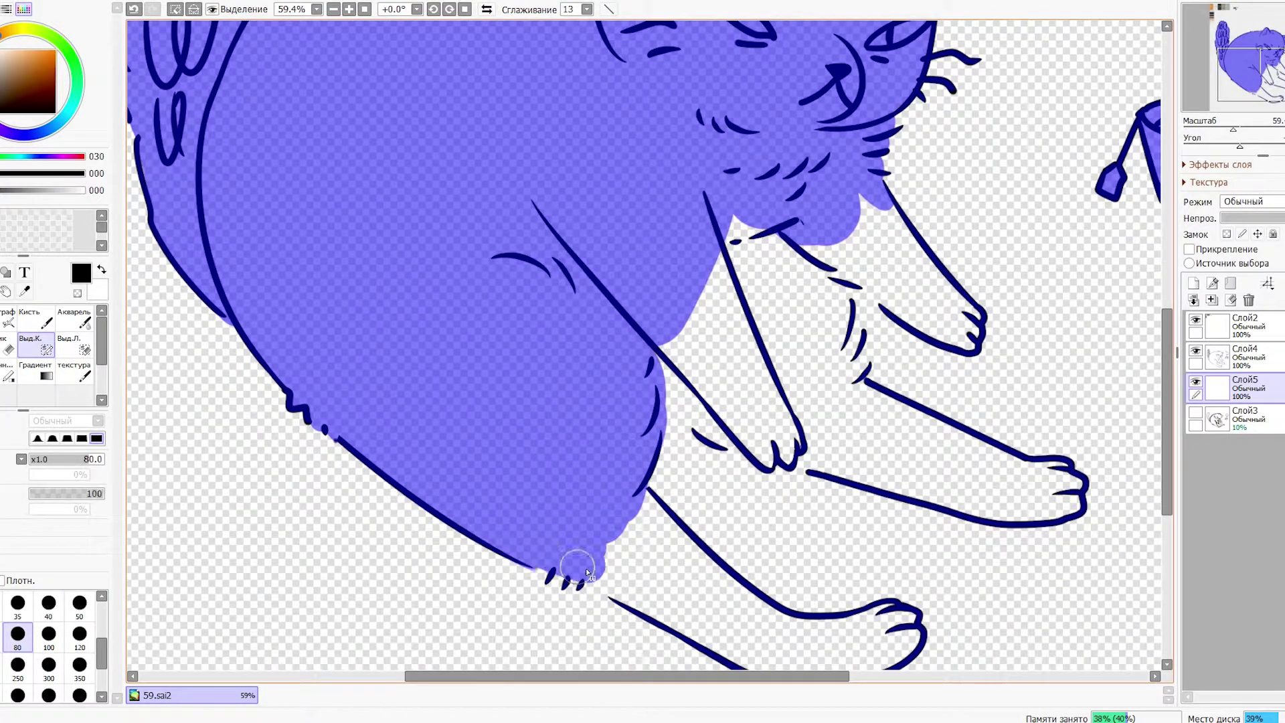
{"action": "mouse_move", "coordinate": [574, 559]}
{"action": "left_mouse_down"}
{"action": "mouse_move", "coordinate": [597, 516]}
{"action": "mouse_move", "coordinate": [666, 549]}
{"action": "left_mouse_up"}
{"action": "scroll", "coordinate": [667, 549], "scroll_direction": "down", "scroll_amount": 2}
{"action": "mouse_move", "coordinate": [623, 482]}
{"action": "left_mouse_down"}
{"action": "mouse_move", "coordinate": [710, 551]}
{"action": "mouse_move", "coordinate": [735, 534]}
{"action": "mouse_move", "coordinate": [822, 535]}
{"action": "left_mouse_up"}
{"action": "scroll", "coordinate": [822, 536], "scroll_direction": "up", "scroll_amount": 3}
{"action": "mouse_move", "coordinate": [589, 281]}
{"action": "left_mouse_down"}
{"action": "mouse_move", "coordinate": [603, 435]}
{"action": "mouse_move", "coordinate": [643, 428]}
{"action": "mouse_move", "coordinate": [666, 467]}
{"action": "mouse_move", "coordinate": [797, 496]}
{"action": "left_mouse_up"}
Mask the front leg down to the paw and convert the mask into a selection.
{"action": "scroll", "coordinate": [797, 495], "scroll_direction": "right", "scroll_amount": 3}
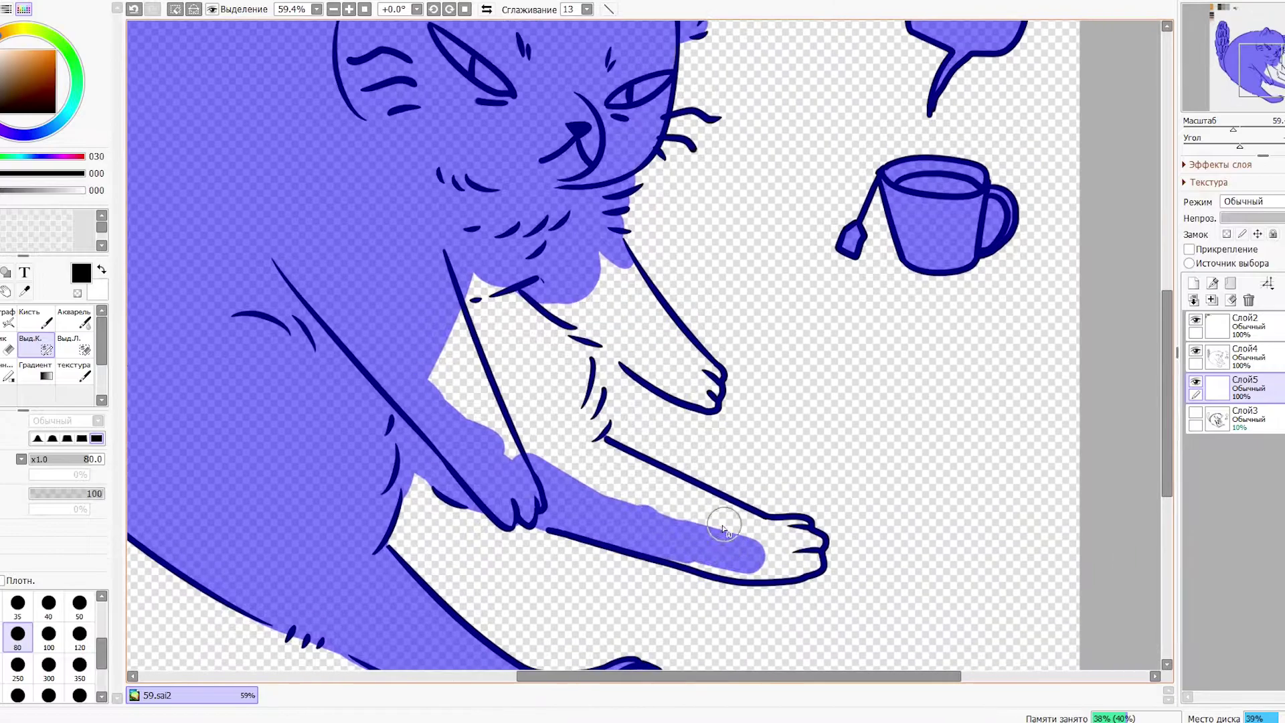
{"action": "mouse_move", "coordinate": [676, 536]}
{"action": "left_mouse_down"}
{"action": "mouse_move", "coordinate": [820, 569]}
{"action": "mouse_move", "coordinate": [815, 546]}
{"action": "mouse_move", "coordinate": [761, 531]}
{"action": "mouse_move", "coordinate": [569, 525]}
{"action": "mouse_move", "coordinate": [655, 402]}
{"action": "mouse_move", "coordinate": [759, 423]}
{"action": "mouse_move", "coordinate": [812, 368]}
{"action": "mouse_move", "coordinate": [790, 429]}
{"action": "left_mouse_up"}
{"action": "key", "text": "bracketleft"}
{"action": "key", "text": "bracketright"}
{"action": "scroll", "coordinate": [666, 509], "scroll_direction": "up", "scroll_amount": 2}
{"action": "scroll", "coordinate": [812, 368], "scroll_direction": "down", "scroll_amount": 5}
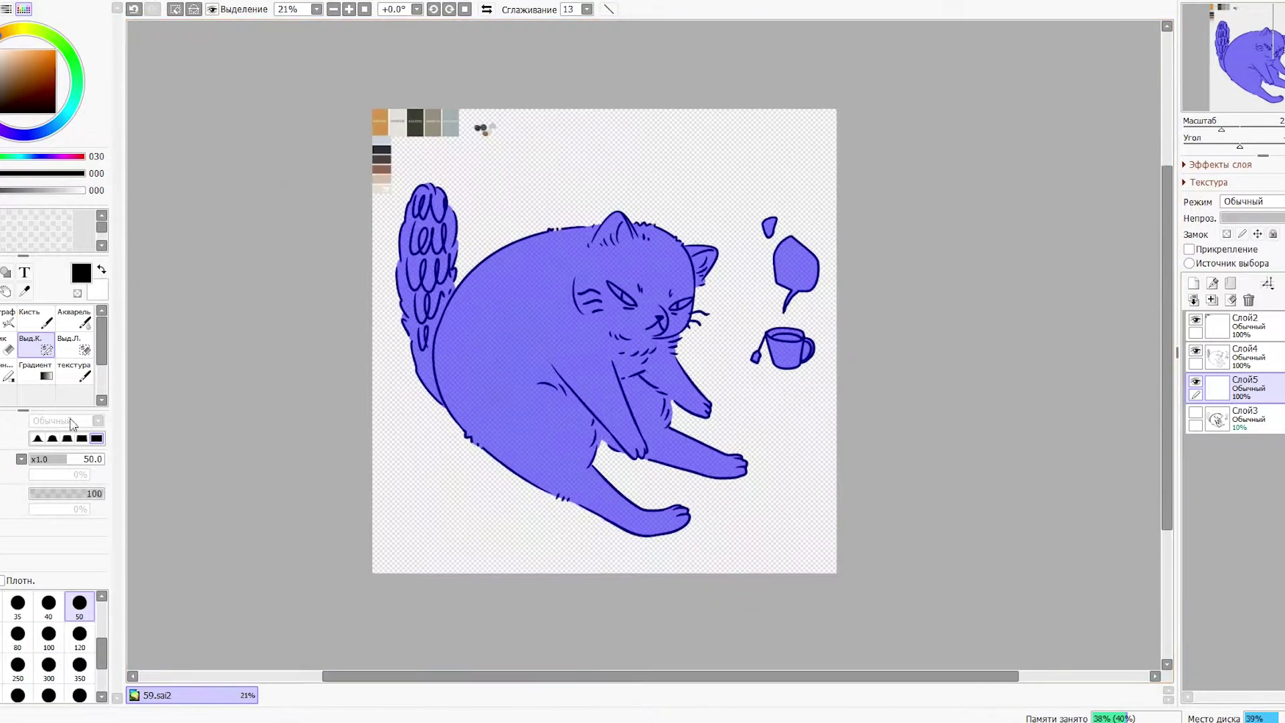
{"action": "key", "text": "w"}
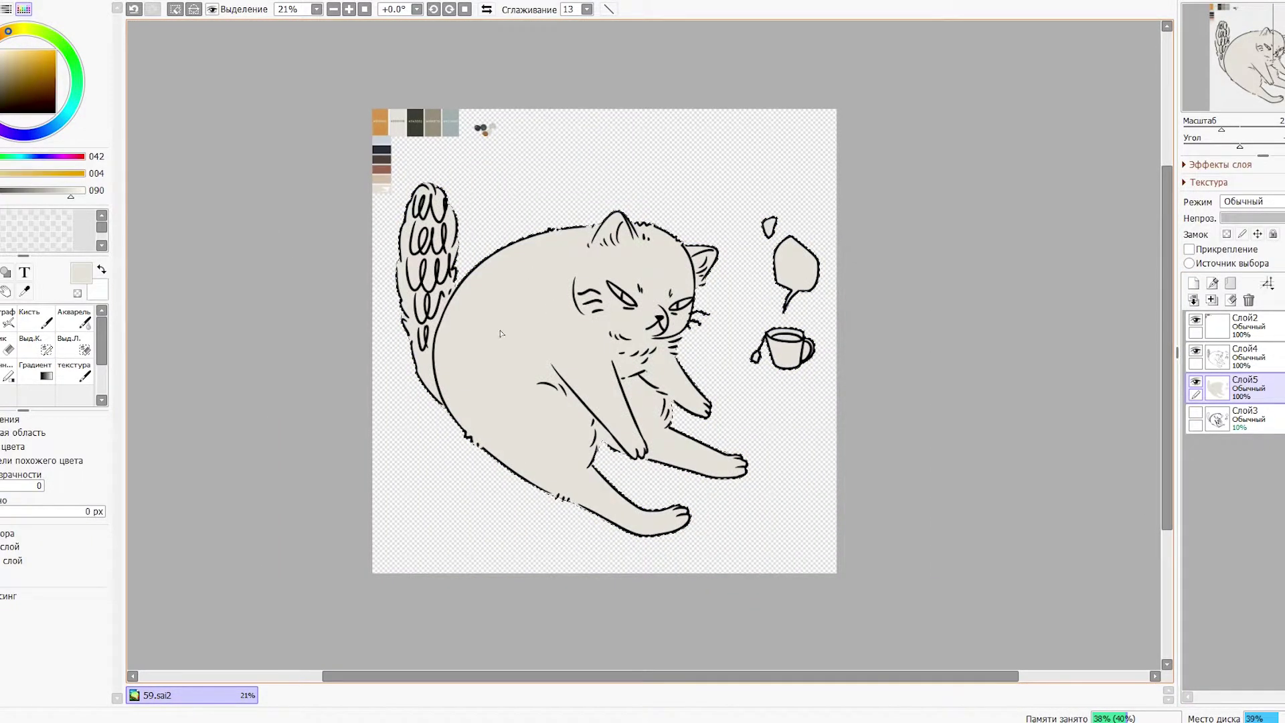
Try a light blue-grey base with dark grey head marks, then undo the marks.
{"action": "left_click", "coordinate": [360, 106], "text": "alt"}
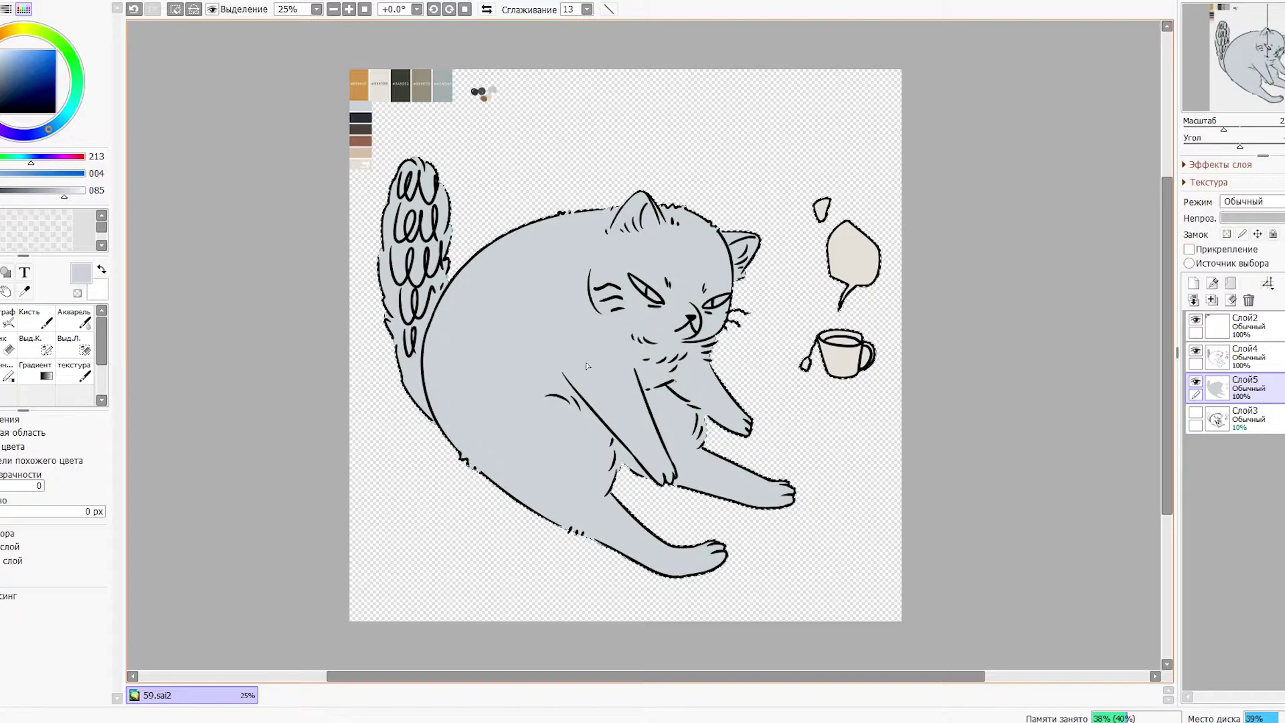
{"action": "key", "text": "b"}
{"action": "left_click", "coordinate": [360, 141], "text": "alt"}
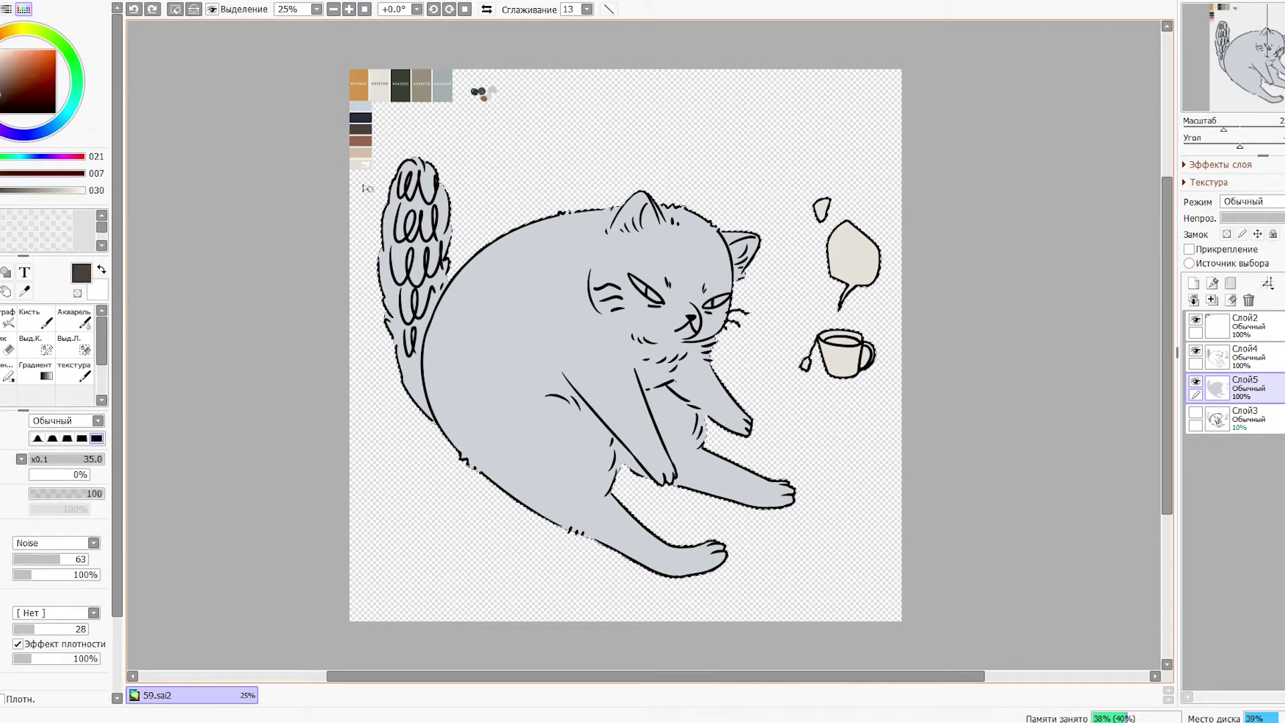
{"action": "left_click", "coordinate": [635, 288], "text": "alt"}
{"action": "mouse_move", "coordinate": [634, 262]}
{"action": "left_mouse_down"}
{"action": "mouse_move", "coordinate": [592, 298]}
{"action": "mouse_move", "coordinate": [677, 234]}
{"action": "mouse_move", "coordinate": [668, 243]}
{"action": "left_mouse_up"}
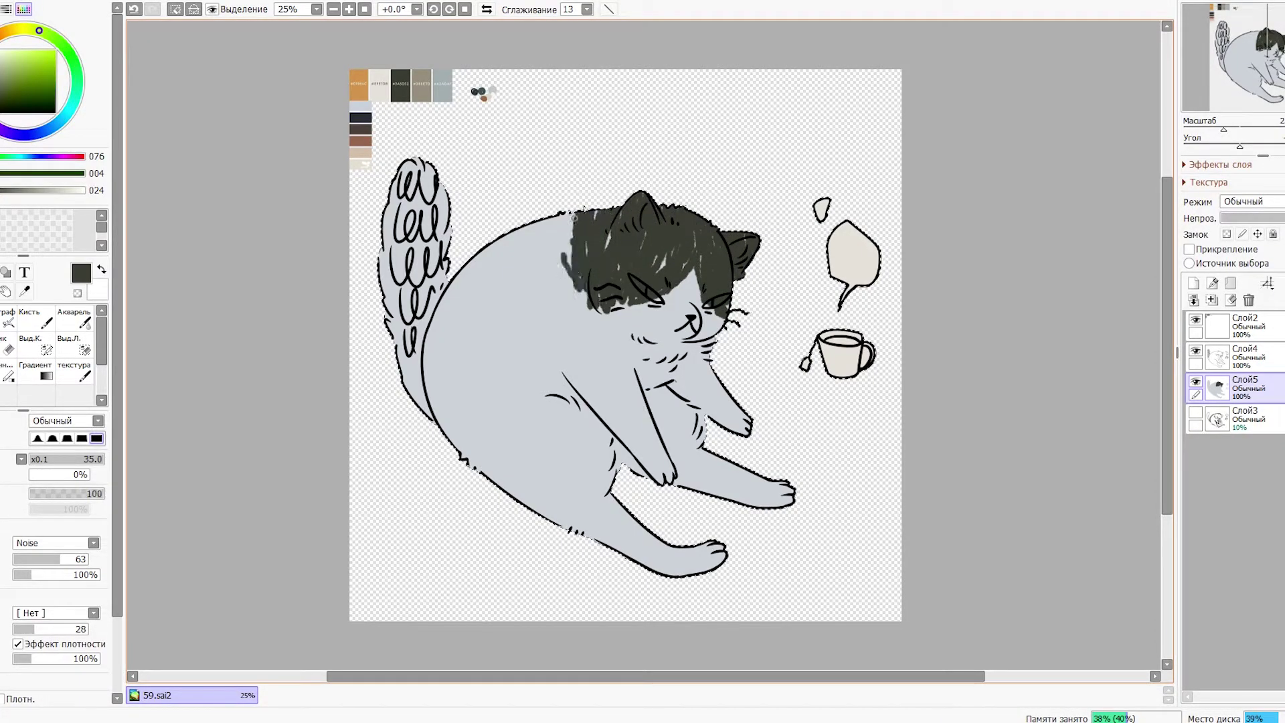
{"action": "left_click_drag", "start_coordinate": [575, 218], "coordinate": [565, 203]}
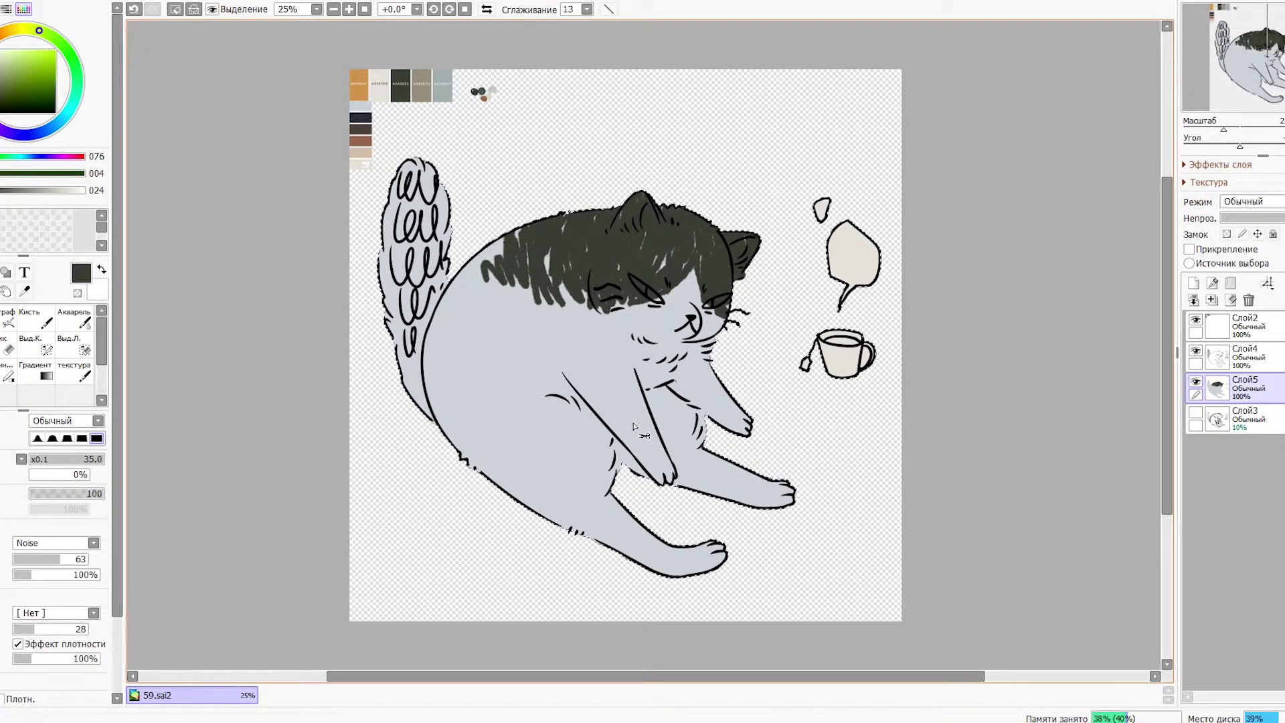
{"action": "key", "text": "ctrl+z"}
{"action": "key", "text": "ctrl+z"}
Try brown, grey-taupe and light beige as flat base fills for the cat's body.
{"action": "key", "text": "ctrl+z"}
{"action": "key", "text": "ctrl+z"}
{"action": "left_click", "coordinate": [569, 402]}
{"action": "left_click", "coordinate": [362, 156], "text": "alt"}
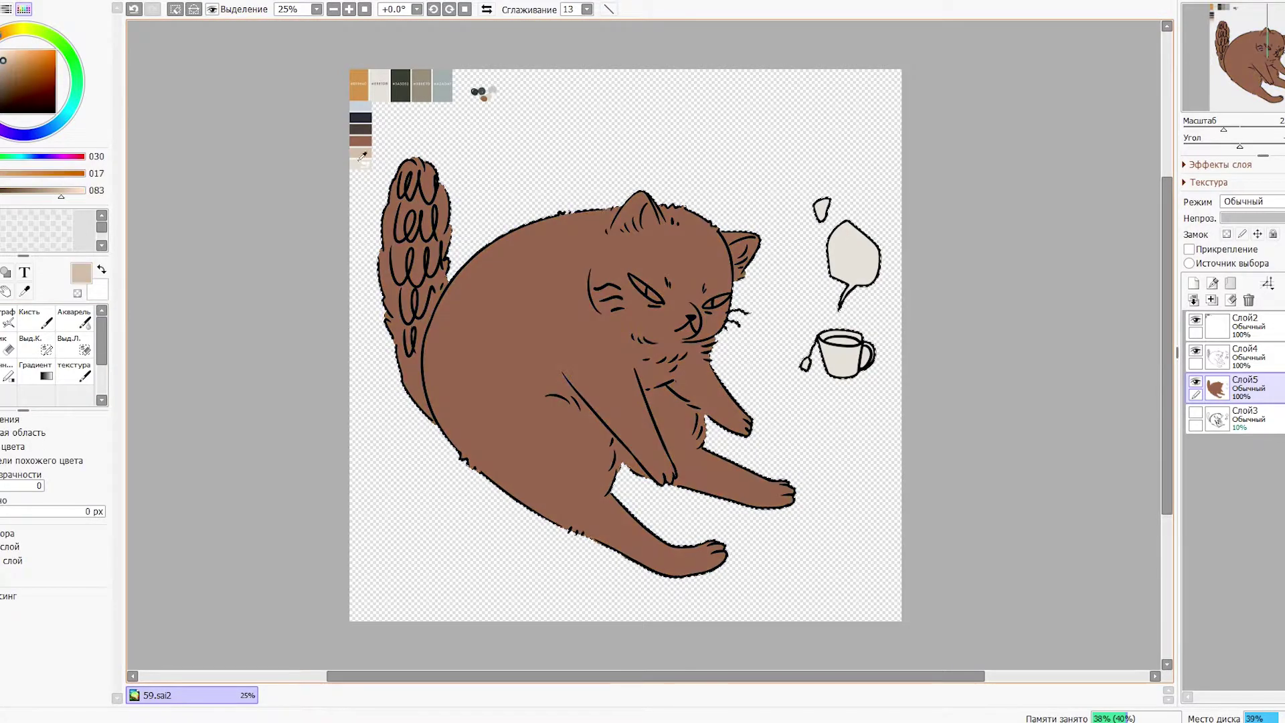
{"action": "left_click", "coordinate": [422, 85], "text": "alt"}
{"action": "left_click", "coordinate": [624, 252]}
Paint trial orange patches on the cat's back and undo them.
{"action": "key", "text": "ctrl+z"}
{"action": "left_click", "coordinate": [356, 142], "text": "alt"}
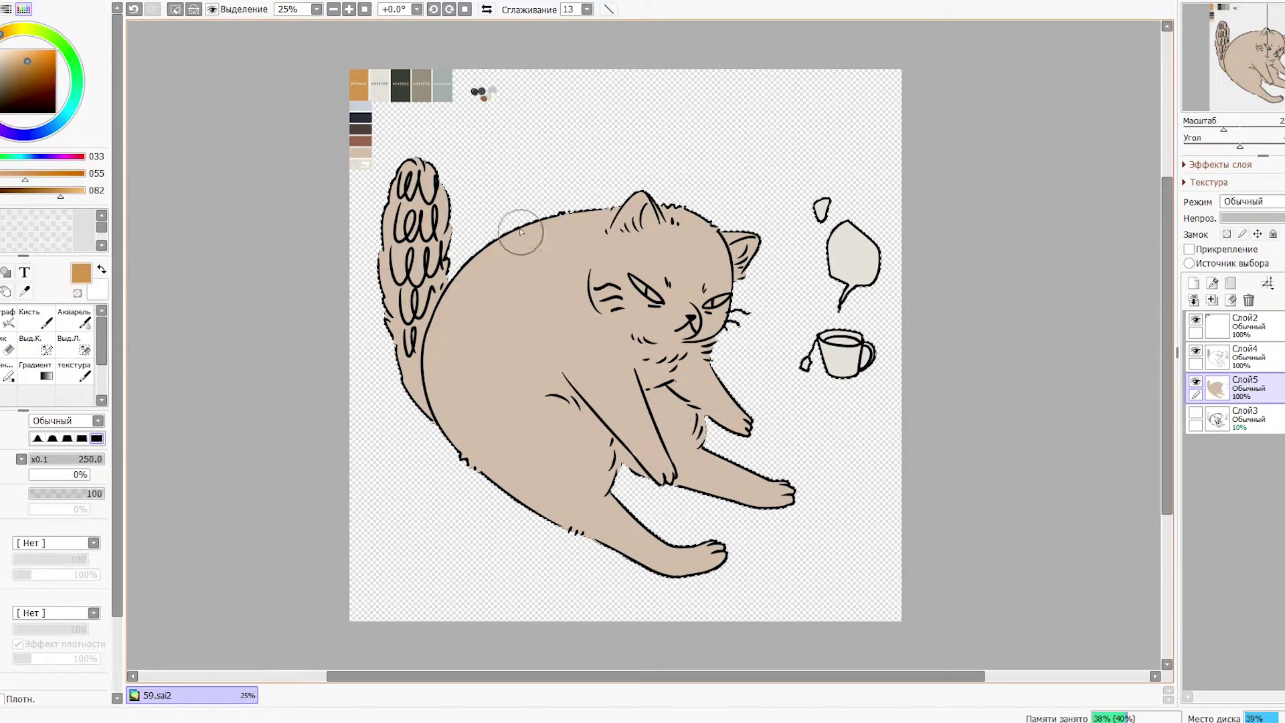
{"action": "left_click_drag", "start_coordinate": [521, 231], "coordinate": [493, 350]}
{"action": "key", "text": "ctrl+z"}
{"action": "key", "text": "ctrl+z"}
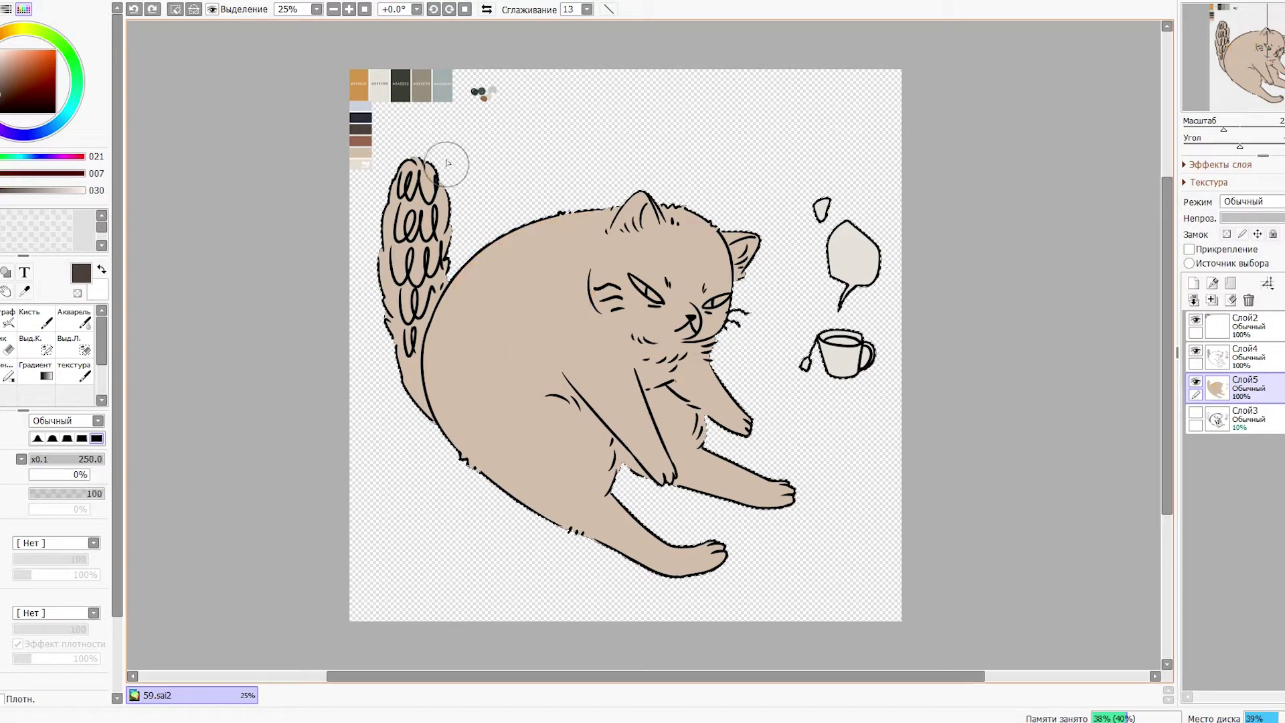
{"action": "left_click", "coordinate": [360, 152], "text": "alt"}
{"action": "left_click", "coordinate": [509, 375]}
{"action": "key", "text": "ctrl+z"}
Paint an orange patch on the head and a dark brown patch on the right ear.
{"action": "left_click", "coordinate": [359, 85], "text": "alt"}
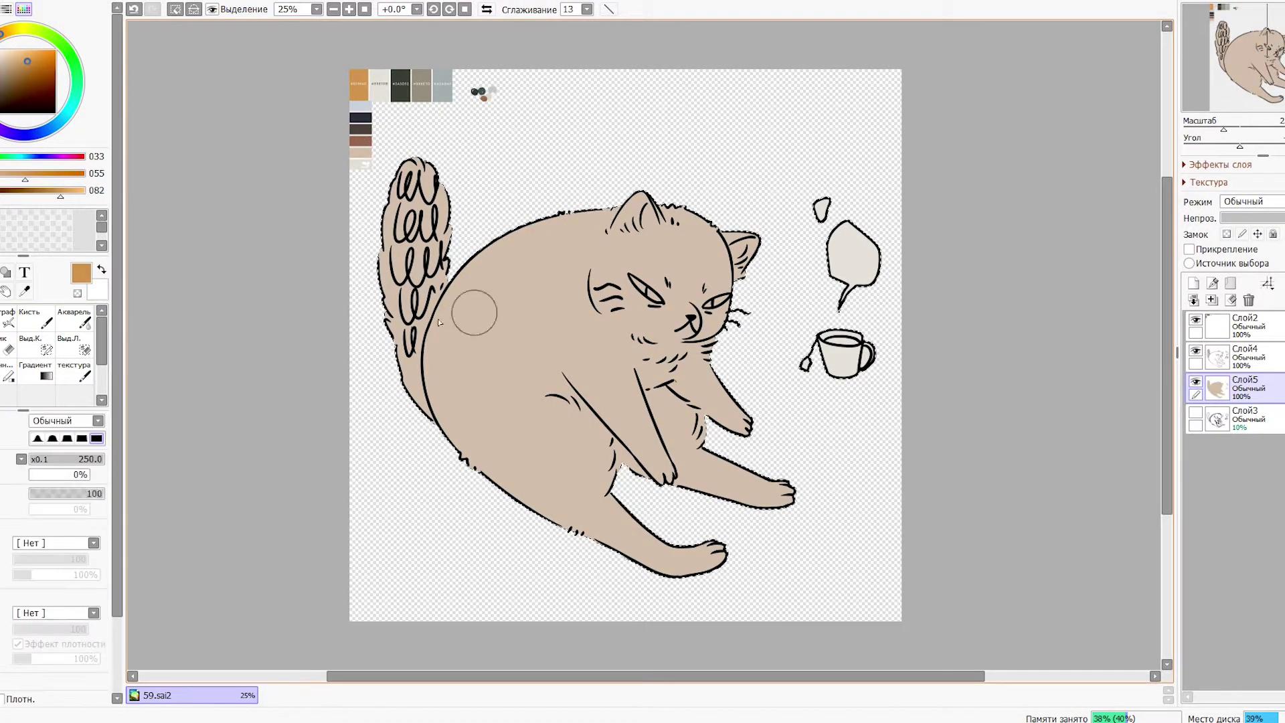
{"action": "key", "text": "b"}
{"action": "left_click_drag", "start_coordinate": [596, 275], "coordinate": [690, 234]}
{"action": "mouse_move", "coordinate": [609, 248]}
{"action": "left_mouse_down"}
{"action": "mouse_move", "coordinate": [700, 241]}
{"action": "mouse_move", "coordinate": [628, 284]}
{"action": "left_mouse_up"}
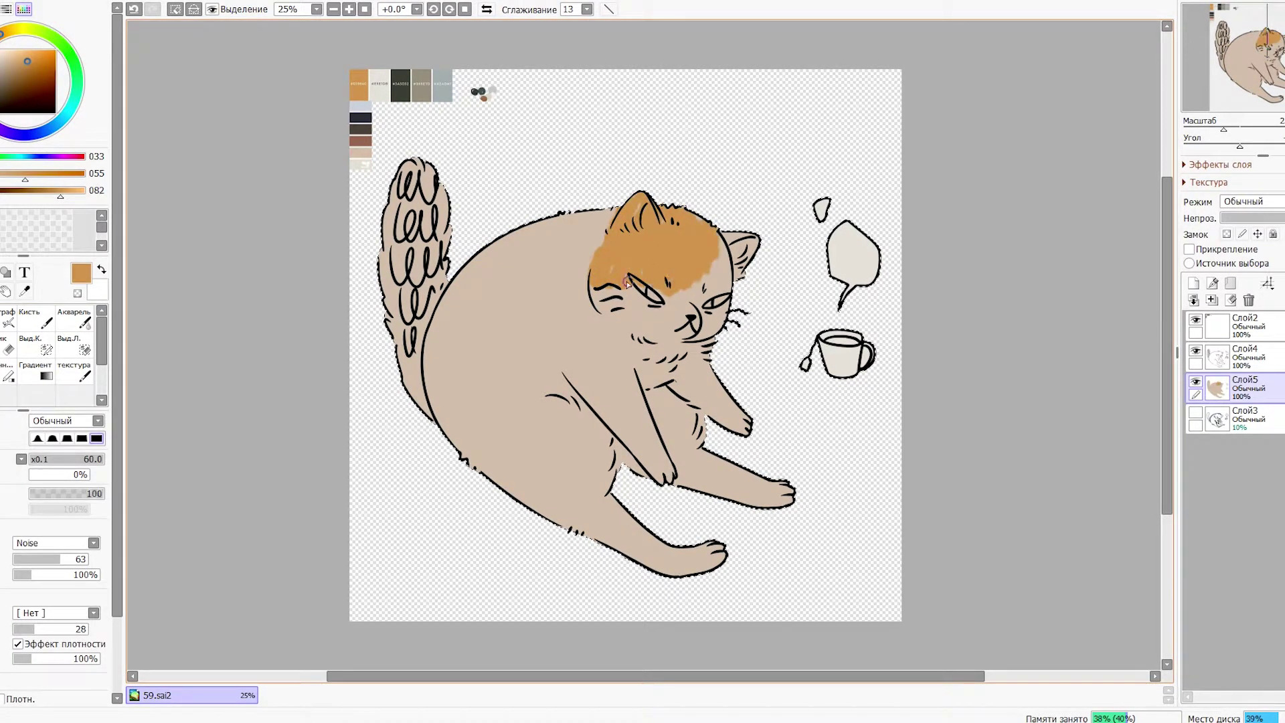
{"action": "left_click", "coordinate": [360, 129], "text": "alt"}
{"action": "left_click_drag", "start_coordinate": [710, 234], "coordinate": [746, 247]}
{"action": "mouse_move", "coordinate": [619, 231]}
{"action": "left_mouse_down"}
{"action": "mouse_move", "coordinate": [667, 241]}
{"action": "mouse_move", "coordinate": [639, 263]}
{"action": "mouse_move", "coordinate": [677, 257]}
{"action": "mouse_move", "coordinate": [676, 315]}
{"action": "mouse_move", "coordinate": [670, 279]}
{"action": "left_mouse_up"}
{"action": "key", "text": "ctrl+z"}
Repaint the cat flat off-white, then add orange on head and right ear, dark brown on left ear.
{"action": "left_click", "coordinate": [826, 342], "text": "alt"}
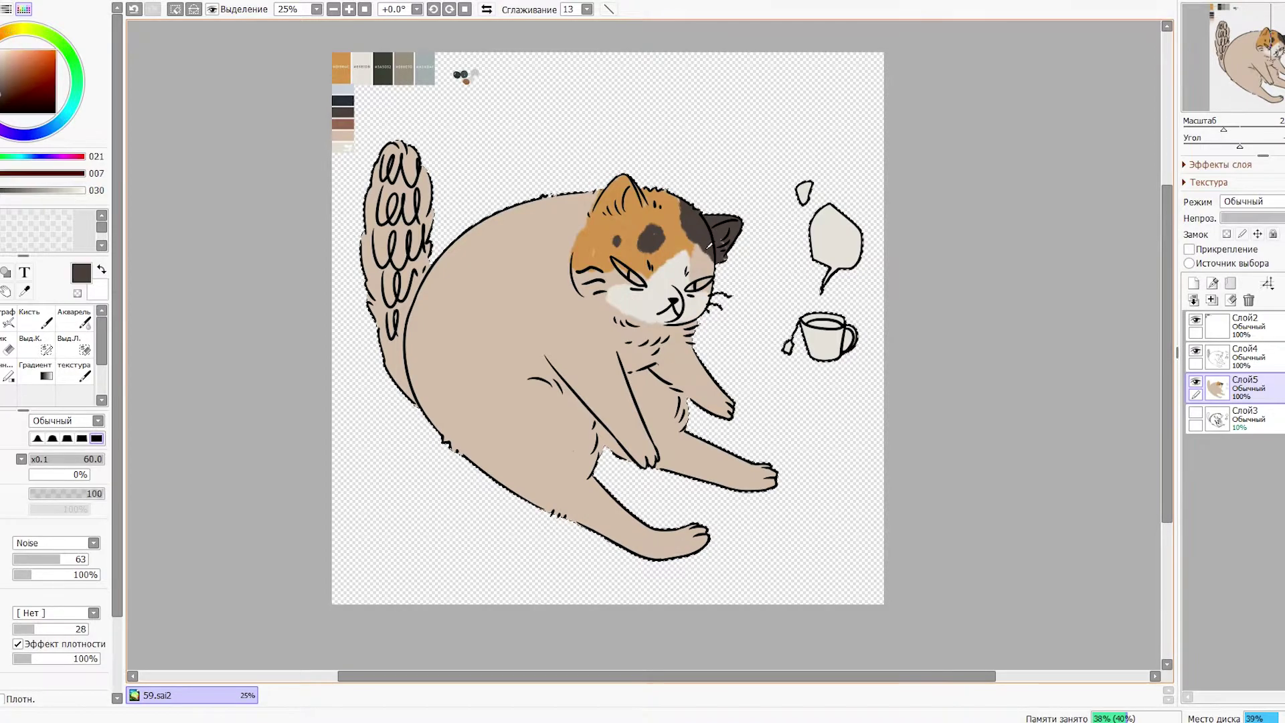
{"action": "left_click_drag", "start_coordinate": [636, 334], "coordinate": [526, 291]}
{"action": "key", "text": "b"}
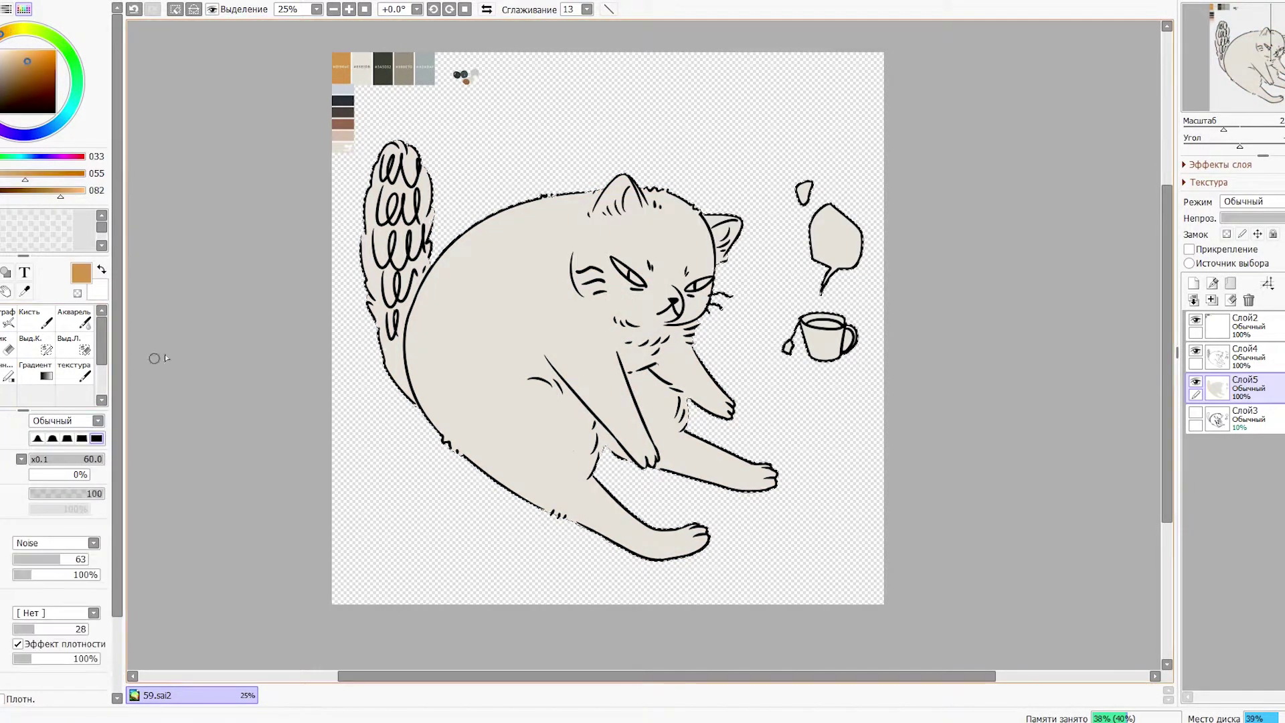
{"action": "left_click_drag", "start_coordinate": [666, 201], "coordinate": [686, 268]}
{"action": "left_click_drag", "start_coordinate": [709, 221], "coordinate": [721, 299]}
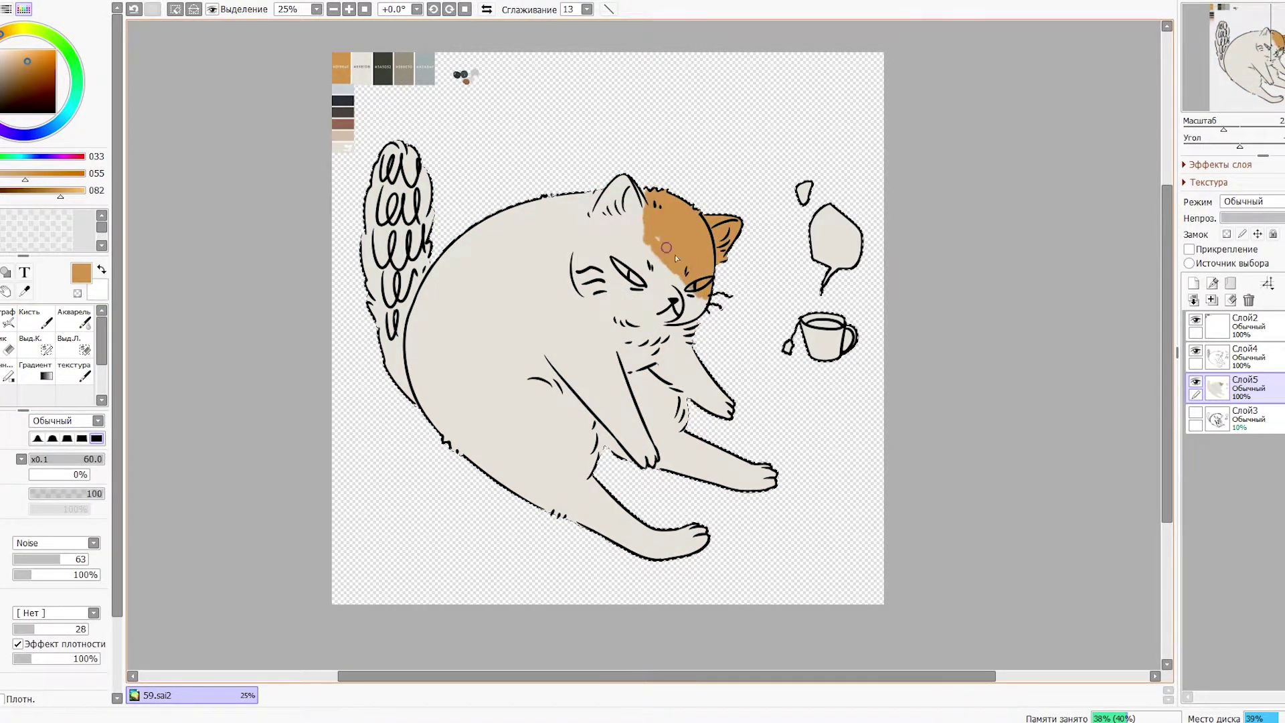
{"action": "left_click", "coordinate": [353, 112], "text": "alt"}
{"action": "left_click_drag", "start_coordinate": [646, 201], "coordinate": [602, 200]}
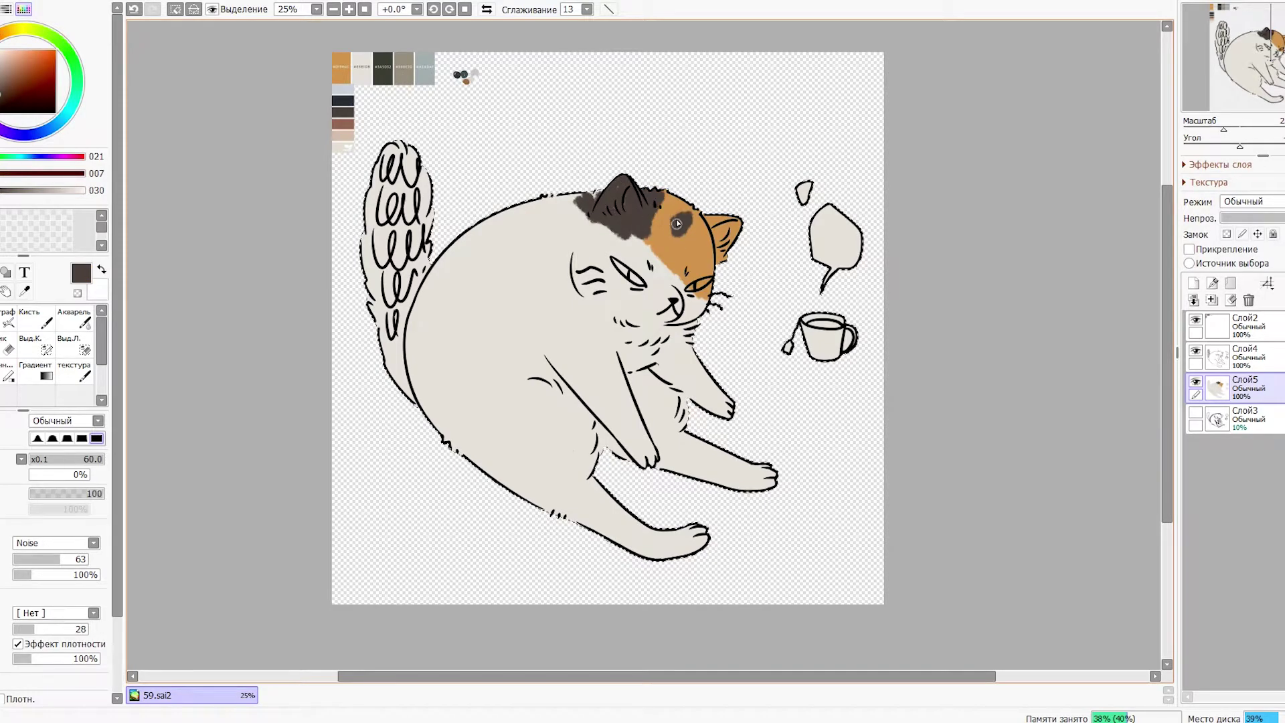
Restore off-white near the eye and spread orange over the left cheek and forehead.
{"action": "left_click", "coordinate": [669, 279], "text": "alt"}
{"action": "left_click_drag", "start_coordinate": [662, 258], "coordinate": [687, 271]}
{"action": "left_click", "coordinate": [669, 247], "text": "alt"}
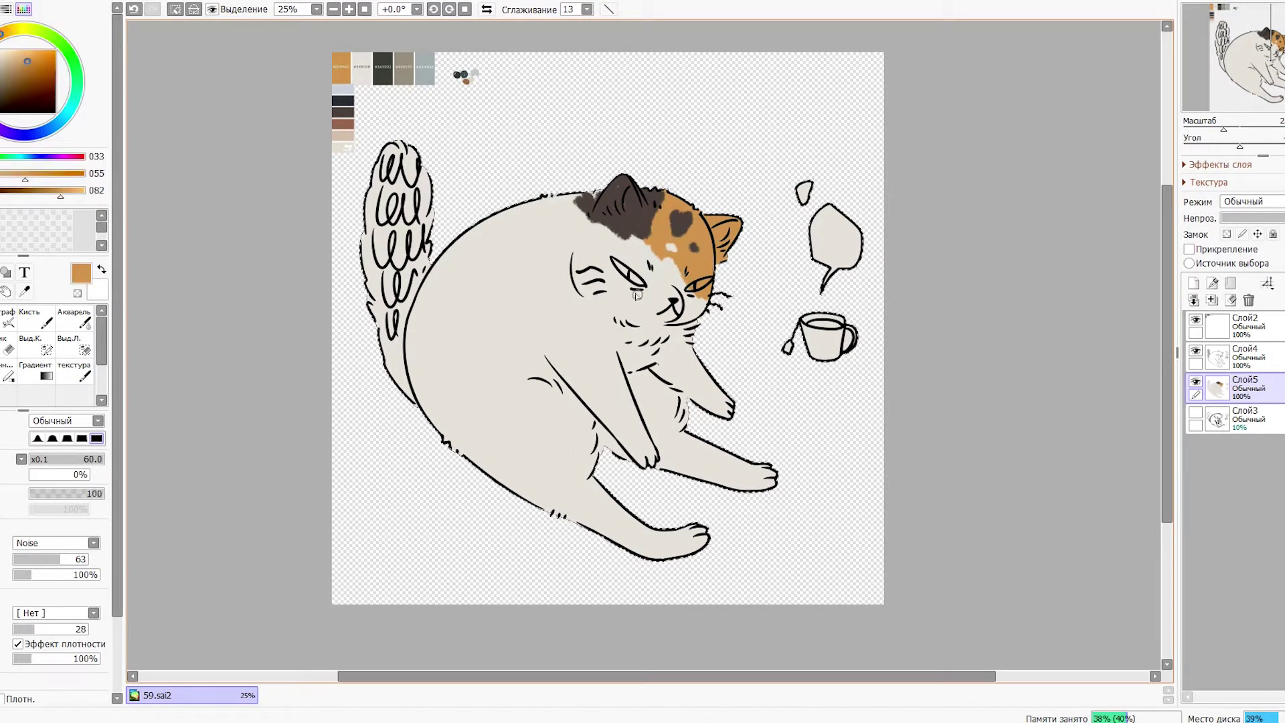
{"action": "left_click_drag", "start_coordinate": [582, 271], "coordinate": [591, 304]}
{"action": "left_click_drag", "start_coordinate": [600, 257], "coordinate": [686, 251]}
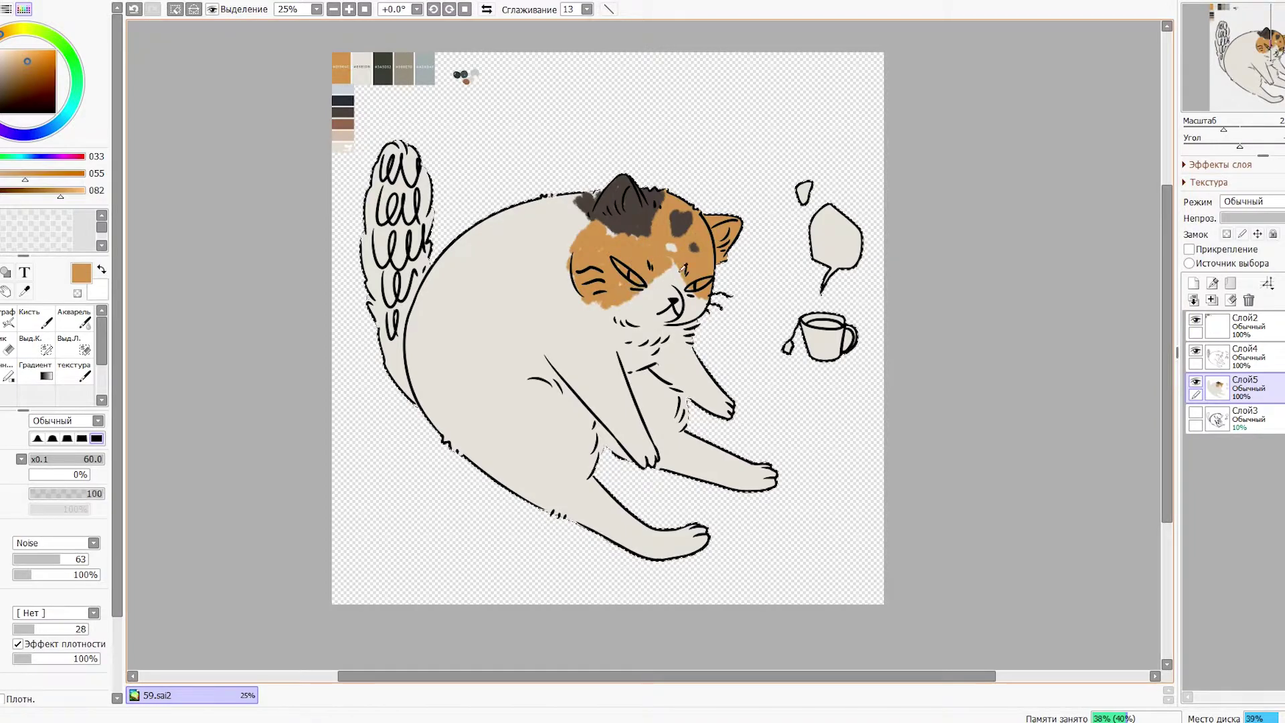
Paint large orange patches on the back, tail and lower body with a bigger brush.
{"action": "left_click", "coordinate": [607, 236], "text": "alt"}
{"action": "left_click", "coordinate": [592, 228], "text": "alt"}
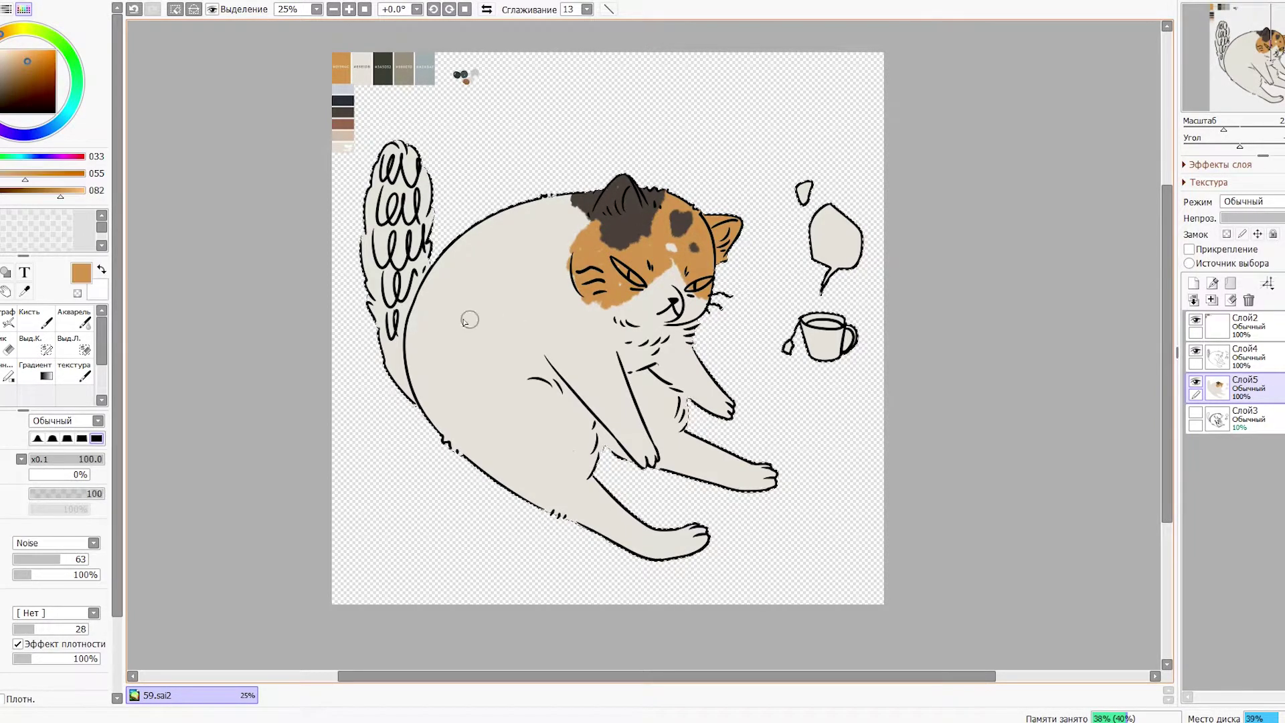
{"action": "mouse_move", "coordinate": [470, 320]}
{"action": "left_mouse_down"}
{"action": "mouse_move", "coordinate": [492, 236]}
{"action": "mouse_move", "coordinate": [441, 316]}
{"action": "mouse_move", "coordinate": [507, 381]}
{"action": "mouse_move", "coordinate": [472, 441]}
{"action": "left_mouse_up"}
{"action": "left_click_drag", "start_coordinate": [402, 342], "coordinate": [405, 201]}
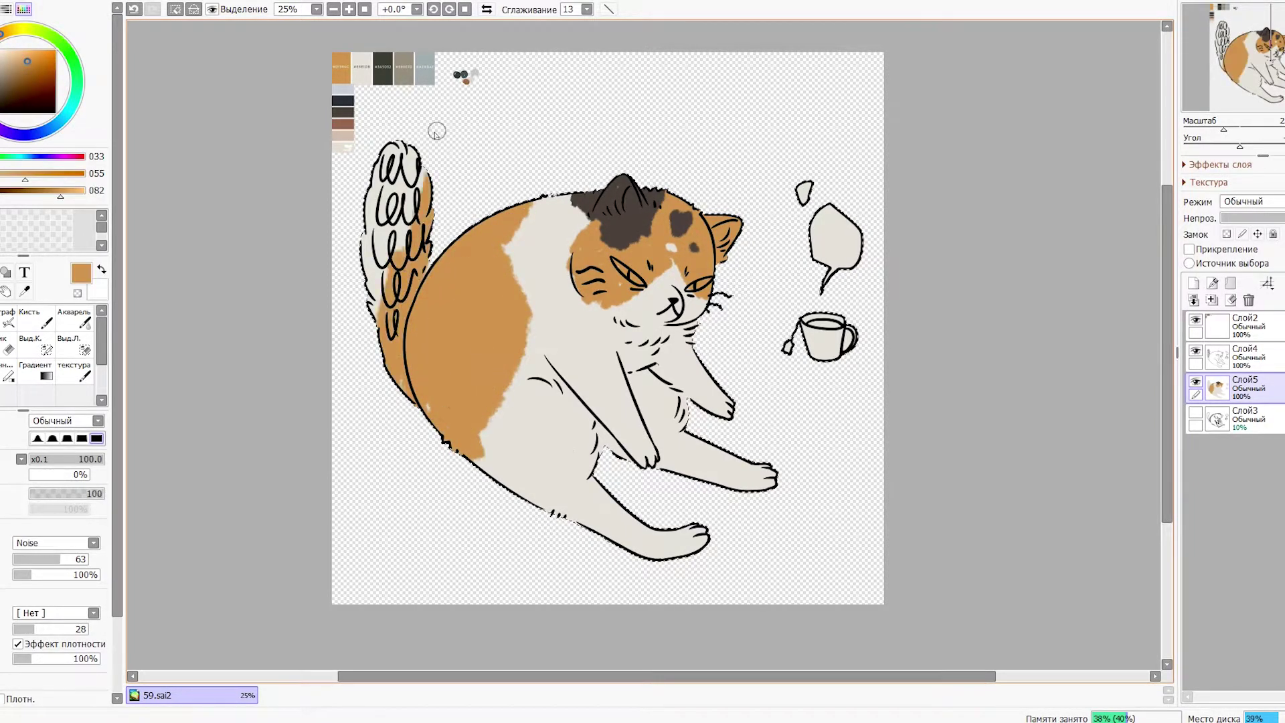
{"action": "left_click_drag", "start_coordinate": [405, 261], "coordinate": [403, 111]}
{"action": "left_click_drag", "start_coordinate": [526, 361], "coordinate": [509, 435]}
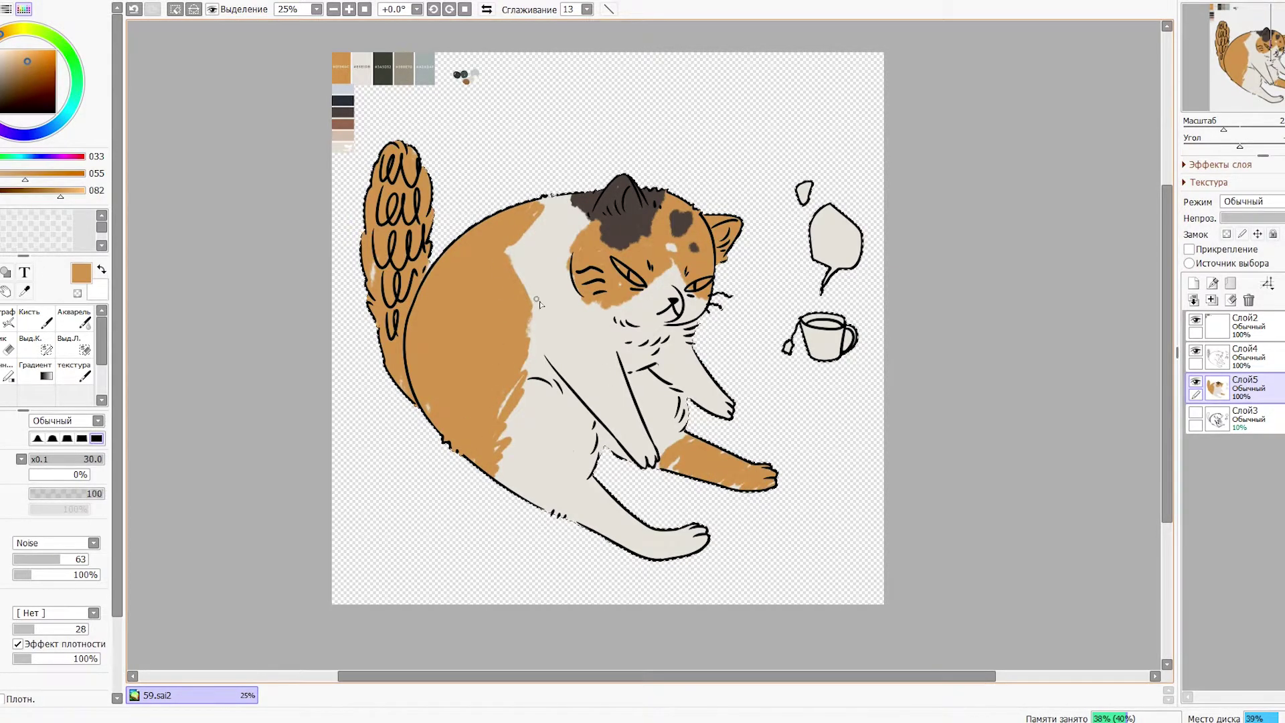
Add dark brown stripes to the tail, undoing the strokes that went wrong.
{"action": "left_click", "coordinate": [622, 215], "text": "alt"}
{"action": "left_click_drag", "start_coordinate": [402, 214], "coordinate": [375, 238]}
{"action": "left_click_drag", "start_coordinate": [402, 164], "coordinate": [396, 352]}
{"action": "key", "text": "ctrl+z"}
{"action": "mouse_move", "coordinate": [405, 217]}
{"action": "left_mouse_down"}
{"action": "mouse_move", "coordinate": [401, 155]}
{"action": "mouse_move", "coordinate": [375, 221]}
{"action": "left_mouse_up"}
{"action": "left_click", "coordinate": [363, 197], "text": "alt"}
{"action": "left_click", "coordinate": [393, 214], "text": "alt"}
{"action": "left_click_drag", "start_coordinate": [389, 298], "coordinate": [395, 282]}
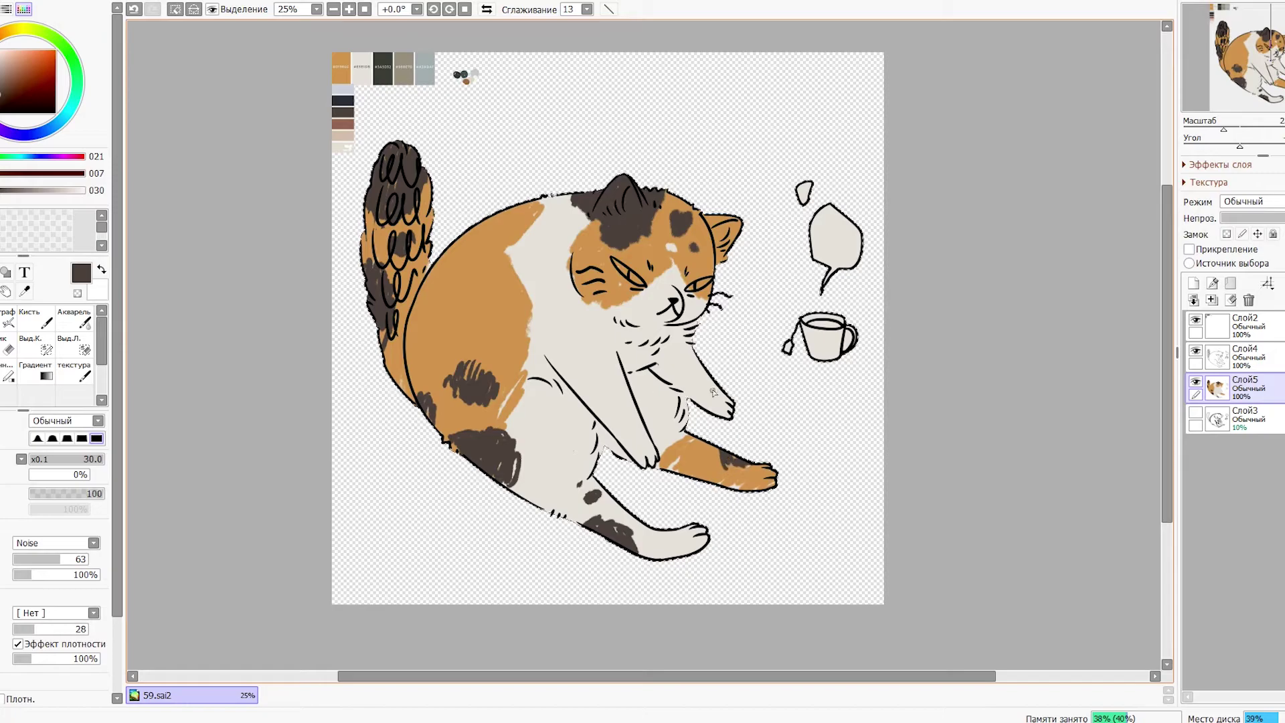
{"action": "key", "text": "ctrl+z"}
Shade the cat's belly, chest and right foreleg with warm beige.
{"action": "scroll", "coordinate": [735, 332], "scroll_direction": "down", "scroll_amount": 2}
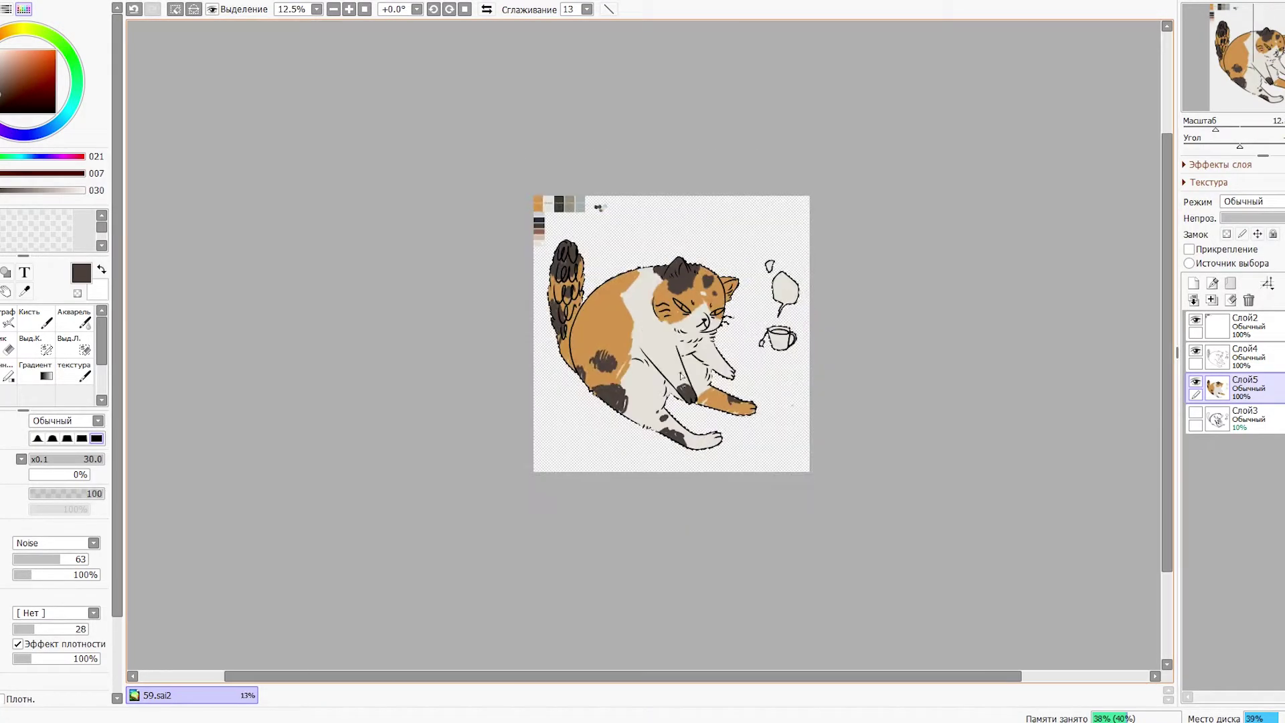
{"action": "scroll", "coordinate": [736, 330], "scroll_direction": "up", "scroll_amount": 1}
{"action": "scroll", "coordinate": [736, 328], "scroll_direction": "up", "scroll_amount": 1}
{"action": "left_click_drag", "start_coordinate": [736, 327], "coordinate": [750, 397]}
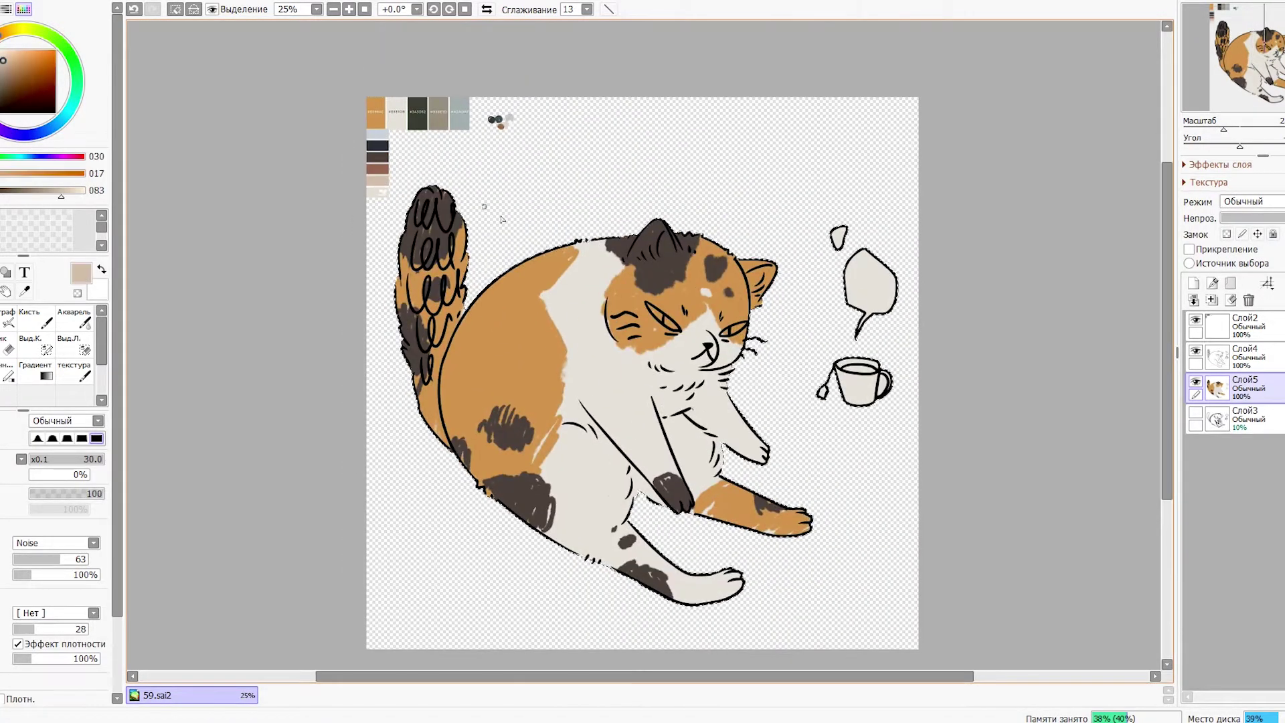
{"action": "left_click_drag", "start_coordinate": [580, 415], "coordinate": [597, 431]}
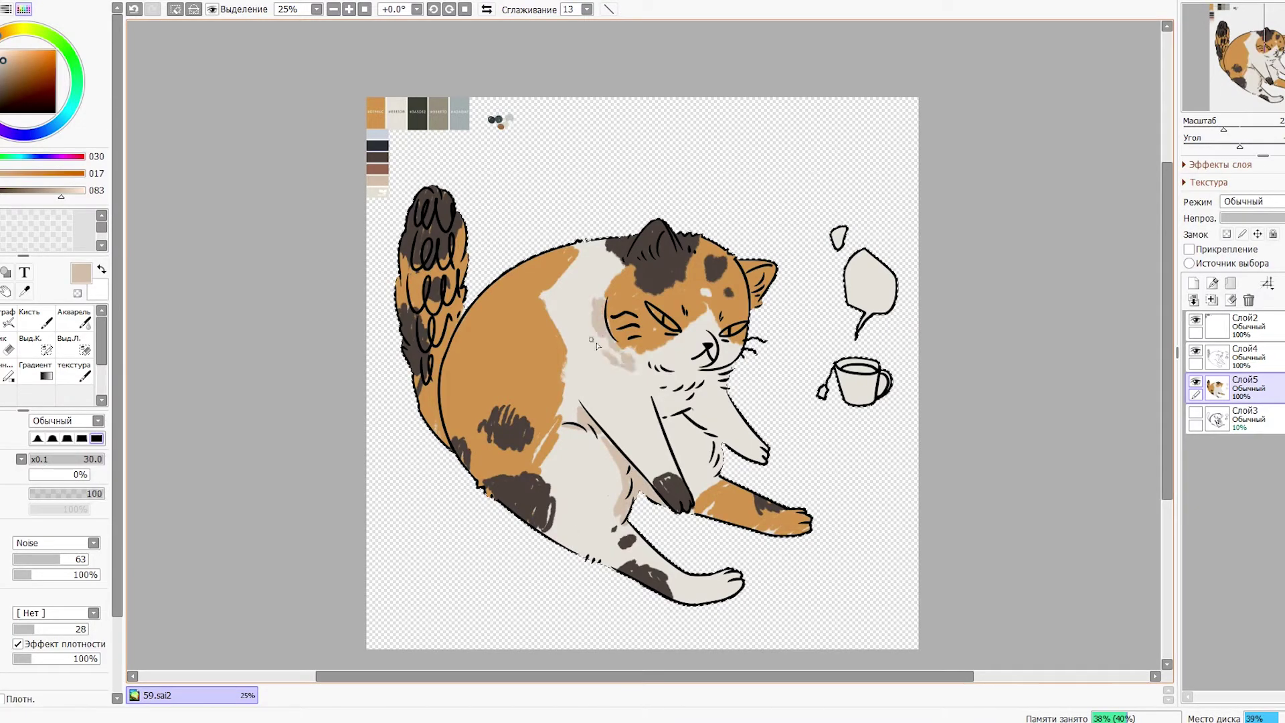
{"action": "left_click_drag", "start_coordinate": [712, 427], "coordinate": [699, 493]}
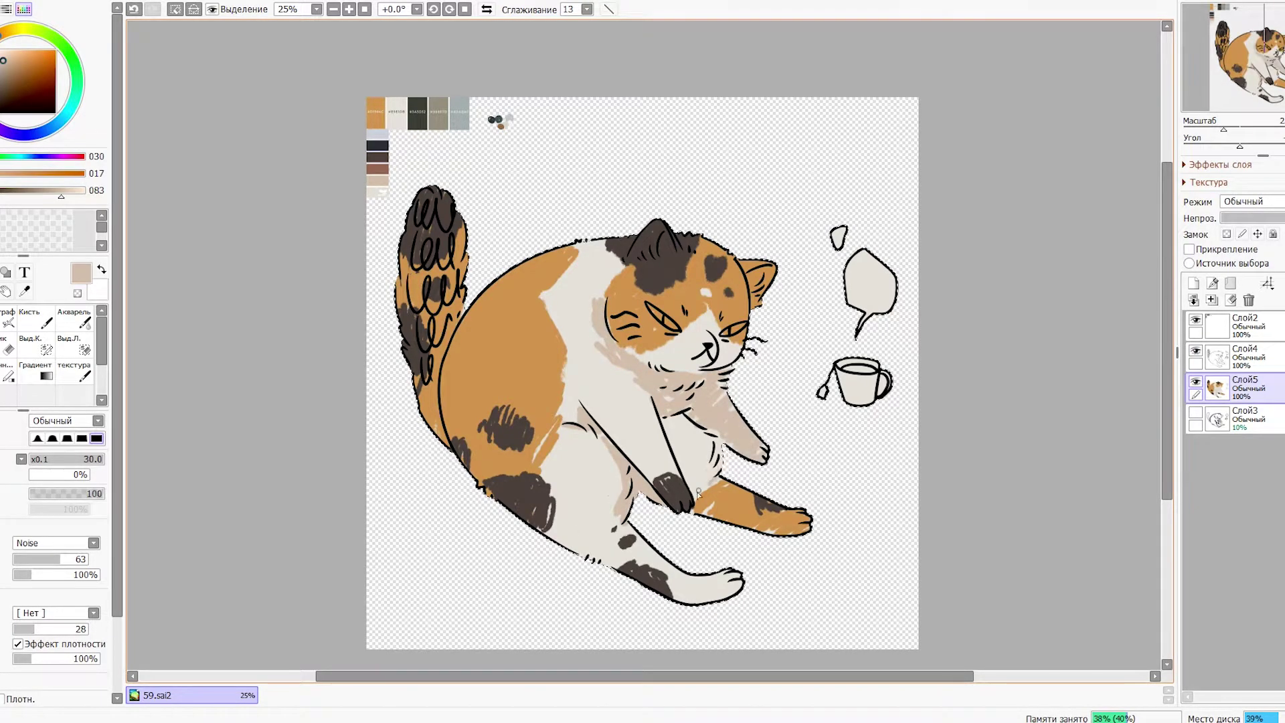
{"action": "left_click_drag", "start_coordinate": [675, 419], "coordinate": [703, 472]}
{"action": "left_click", "coordinate": [577, 340], "text": "alt"}
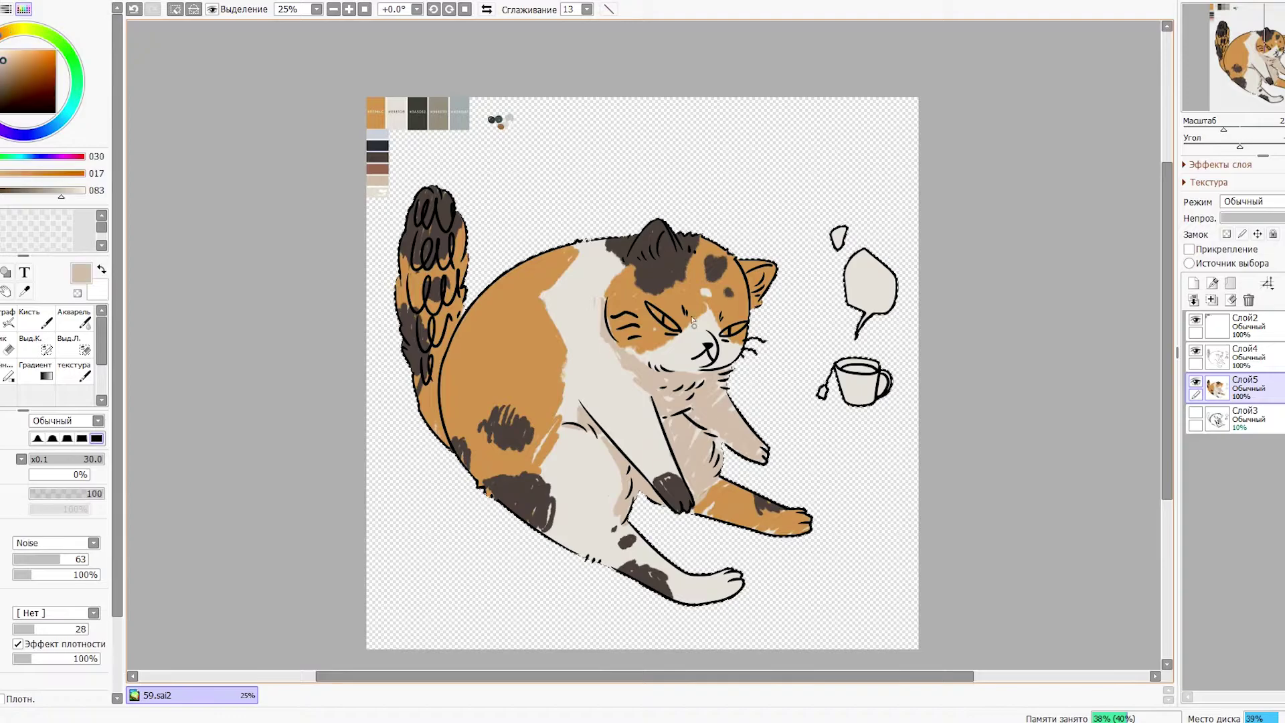
Undo the pink stroke inside the ear and sample the light cream fur colour.
{"action": "scroll", "coordinate": [577, 339], "scroll_direction": "down", "scroll_amount": 3}
{"action": "scroll", "coordinate": [234, 119], "scroll_direction": "up", "scroll_amount": 6}
{"action": "left_click_drag", "start_coordinate": [234, 119], "coordinate": [301, 183]}
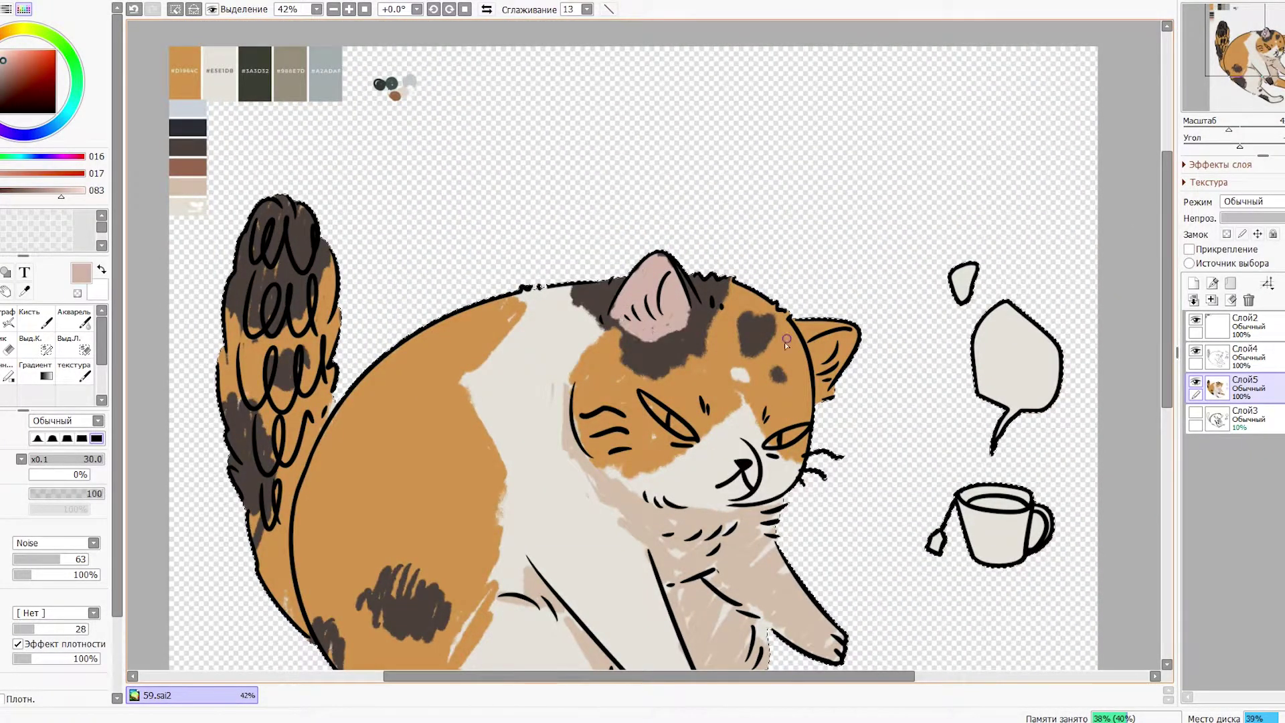
{"action": "scroll", "coordinate": [787, 343], "scroll_direction": "down", "scroll_amount": 3}
{"action": "key", "text": "ctrl+z"}
{"action": "scroll", "coordinate": [787, 343], "scroll_direction": "up", "scroll_amount": 3}
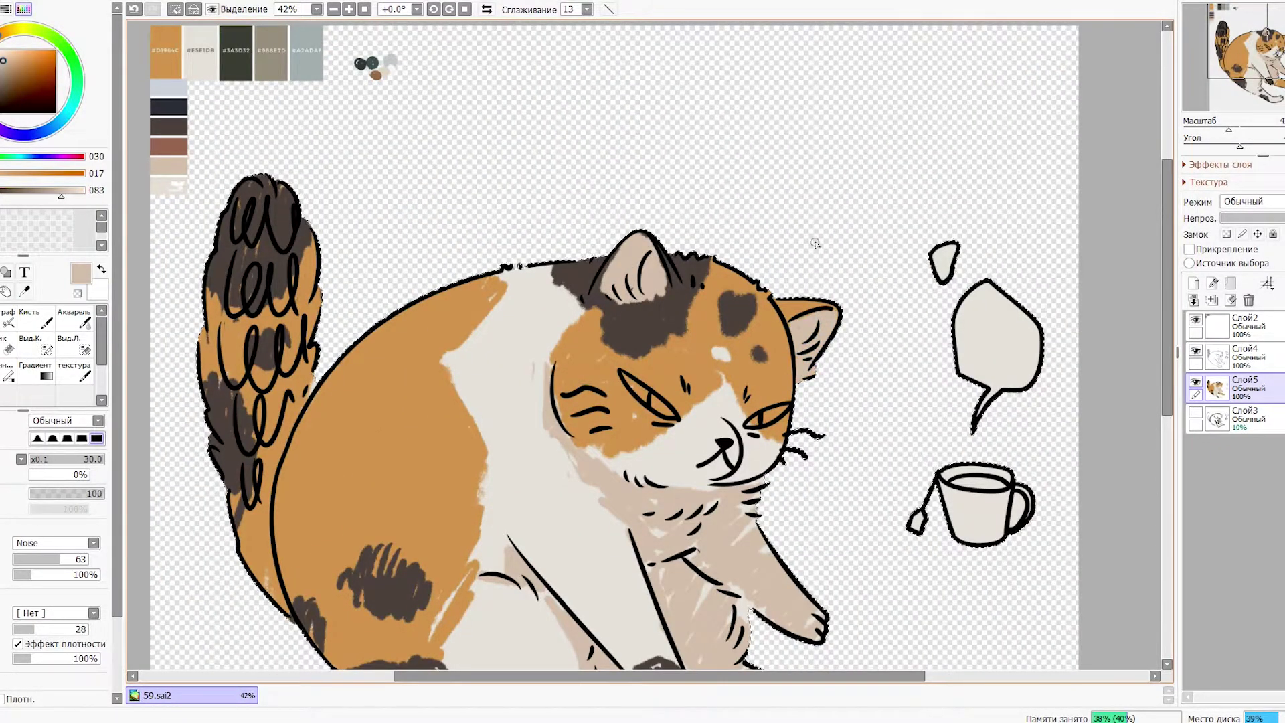
{"action": "scroll", "coordinate": [610, 271], "scroll_direction": "down", "scroll_amount": 1}
{"action": "left_click", "coordinate": [543, 316], "text": "alt"}
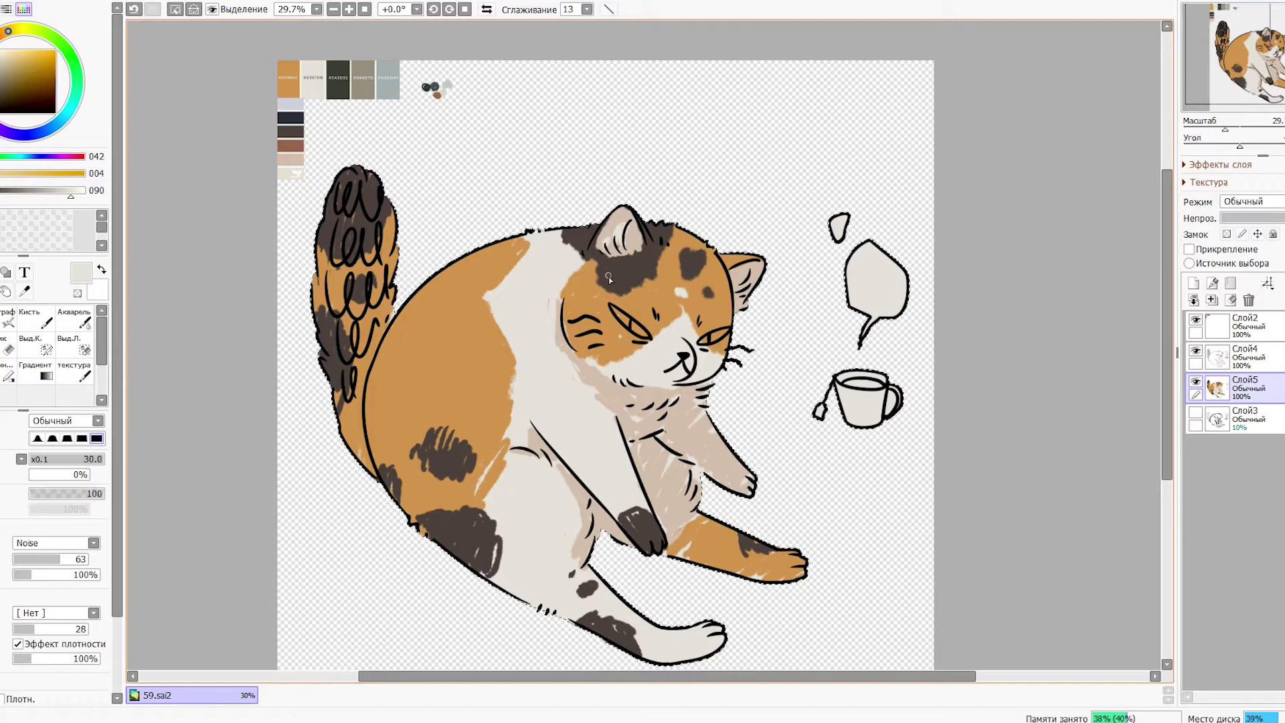
Choose a muted light green in the colour wheel for the eyes.
{"action": "scroll", "coordinate": [609, 278], "scroll_direction": "down", "scroll_amount": 1}
{"action": "scroll", "coordinate": [768, 306], "scroll_direction": "up", "scroll_amount": 2}
{"action": "left_click", "coordinate": [31, 28]}
{"action": "left_click", "coordinate": [15, 67]}
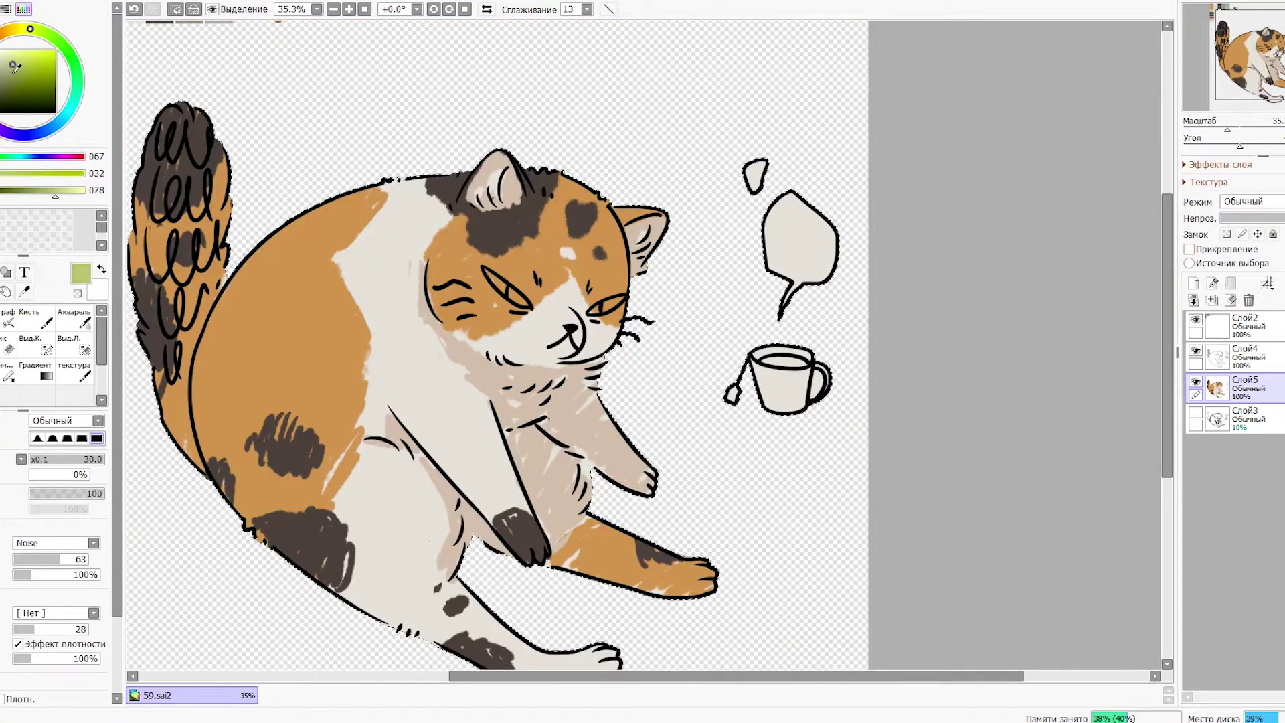
{"action": "left_click", "coordinate": [39, 62]}
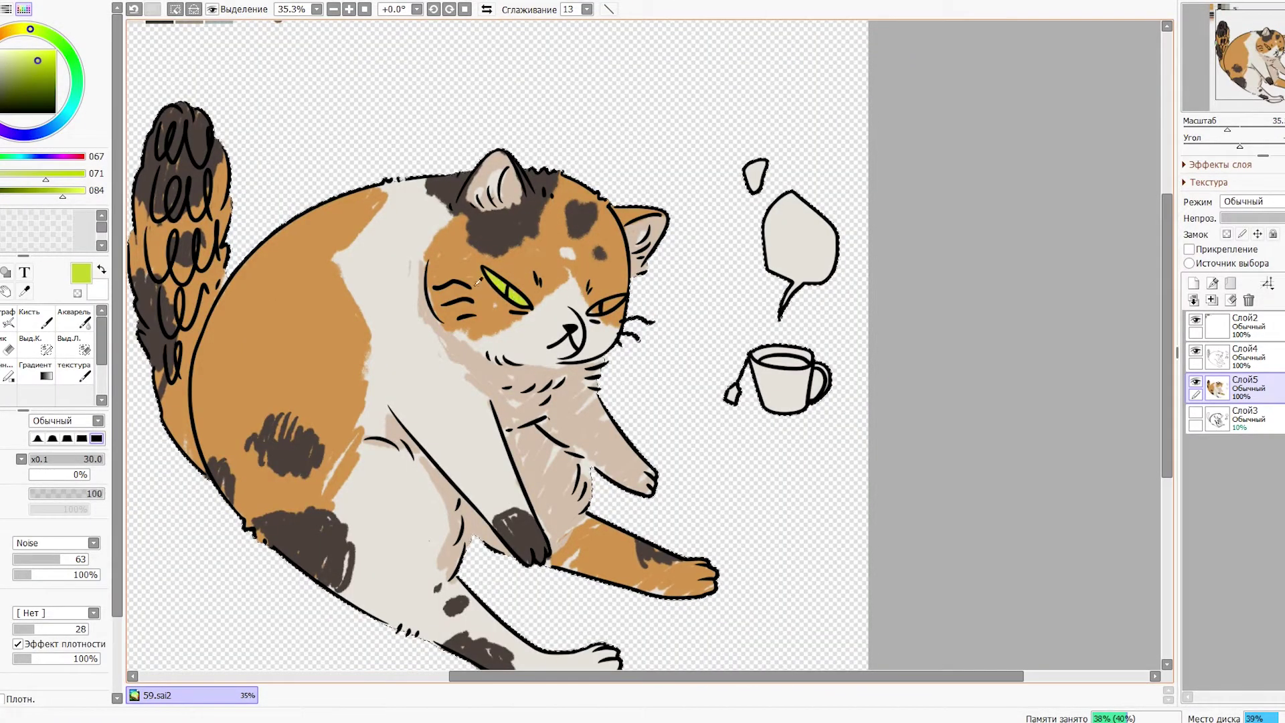
{"action": "left_click_drag", "start_coordinate": [45, 180], "coordinate": [23, 179]}
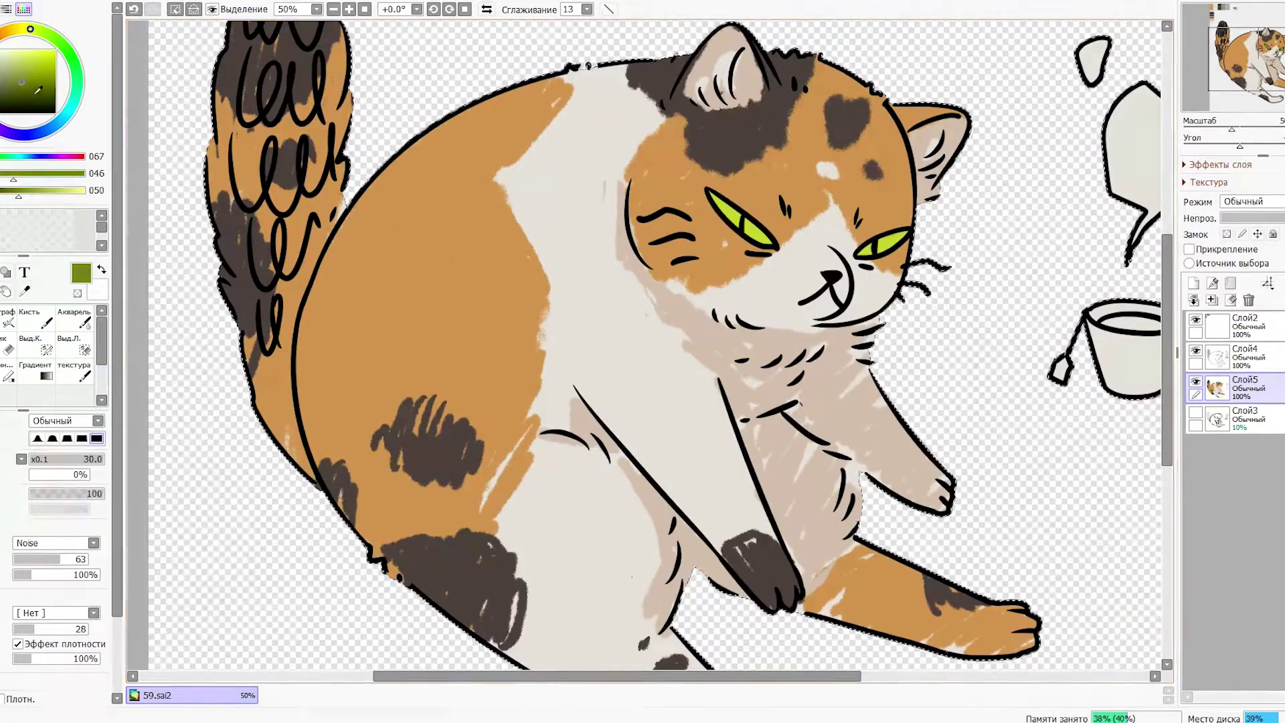
{"action": "left_click", "coordinate": [16, 67]}
{"action": "scroll", "coordinate": [593, 301], "scroll_direction": "down", "scroll_amount": 3}
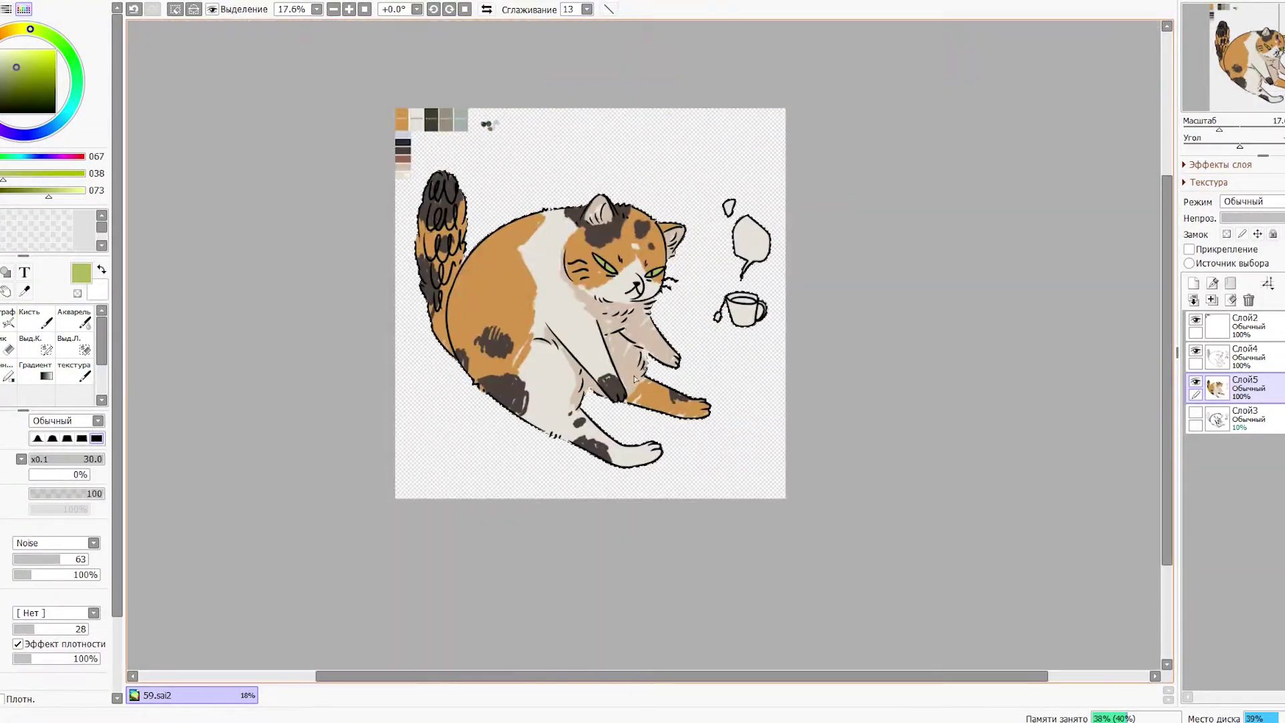
{"action": "scroll", "coordinate": [594, 301], "scroll_direction": "up", "scroll_amount": 2}
Pick the grey-teal swatch, try it on the chest, and undo the stroke.
{"action": "left_click_drag", "start_coordinate": [593, 301], "coordinate": [905, 485]}
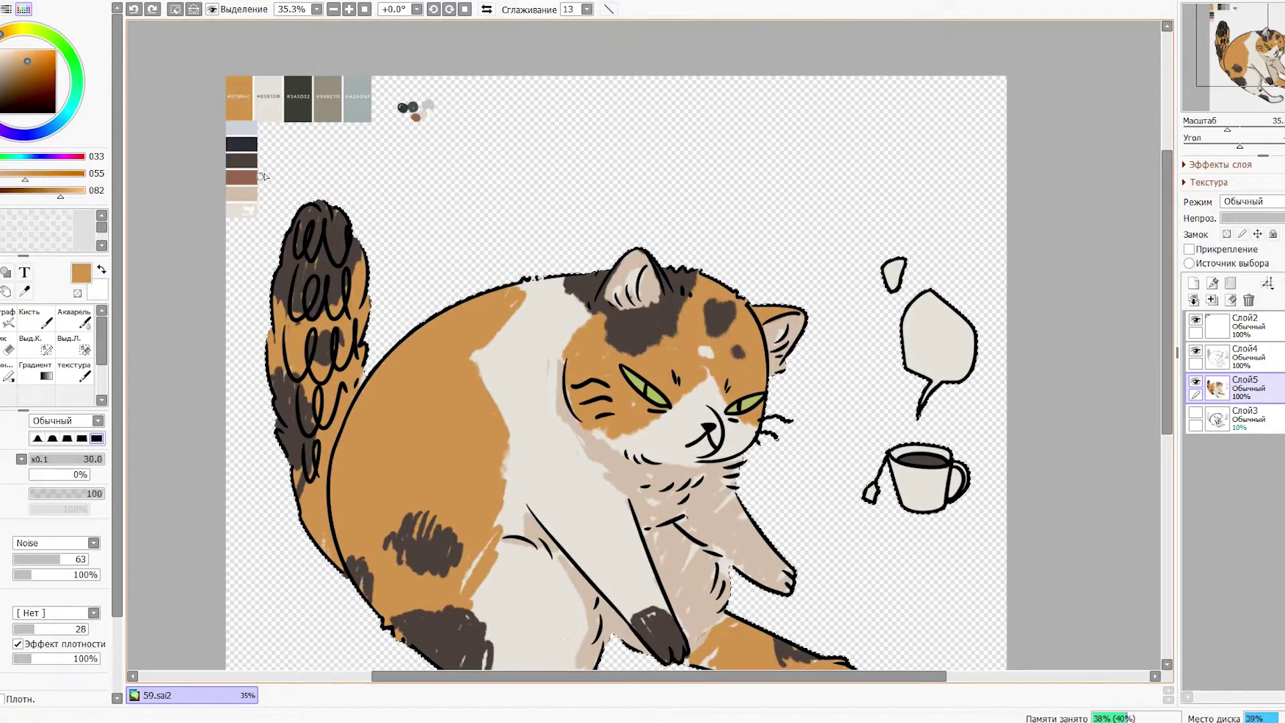
{"action": "left_click", "coordinate": [357, 96], "text": "alt"}
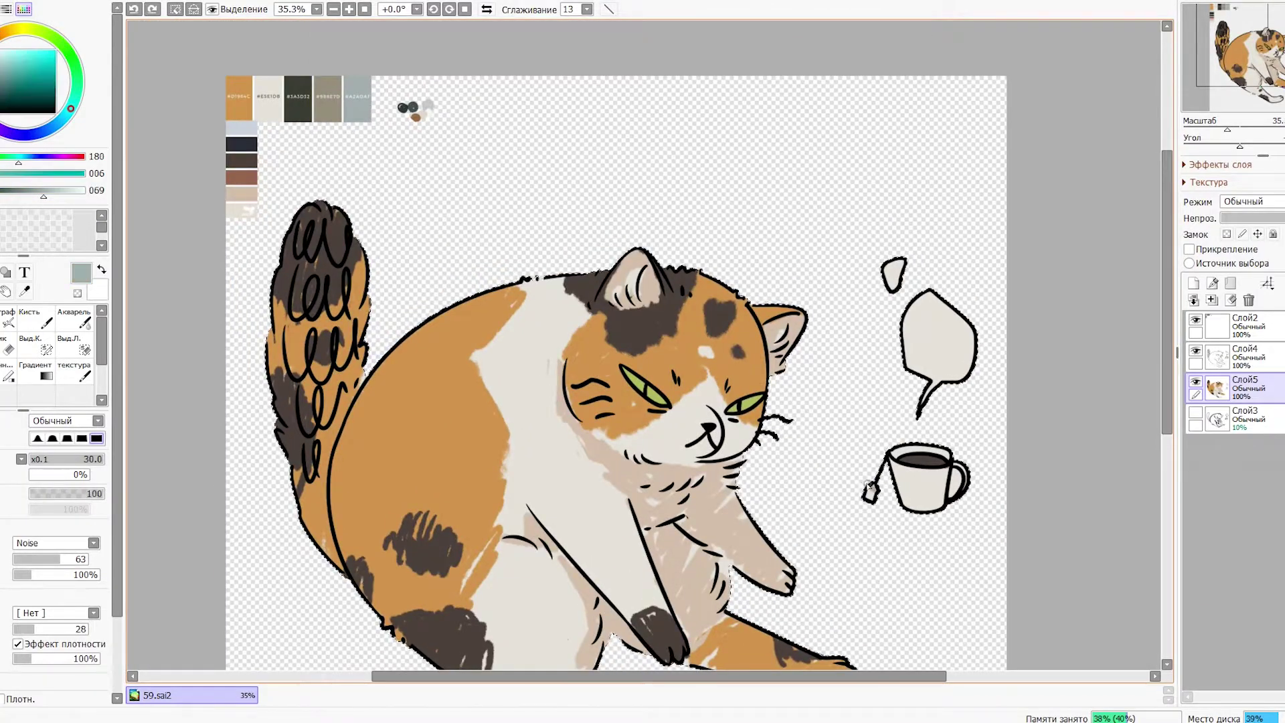
{"action": "left_click_drag", "start_coordinate": [938, 462], "coordinate": [897, 368]}
{"action": "left_click_drag", "start_coordinate": [640, 529], "coordinate": [616, 467]}
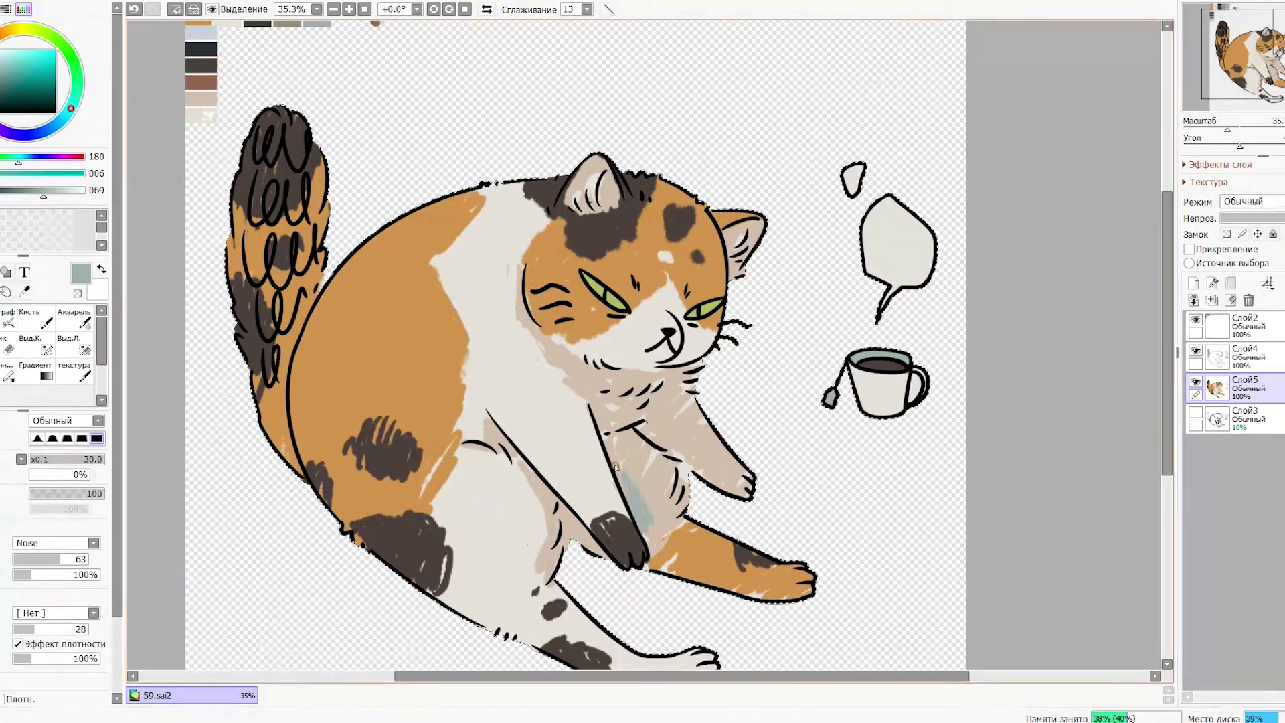
{"action": "key", "text": "ctrl+z"}
Shade the cup's left side grey-teal with the textured brush and add a new layer.
{"action": "scroll", "coordinate": [831, 410], "scroll_direction": "up", "scroll_amount": 3}
{"action": "left_click", "coordinate": [9, 350]}
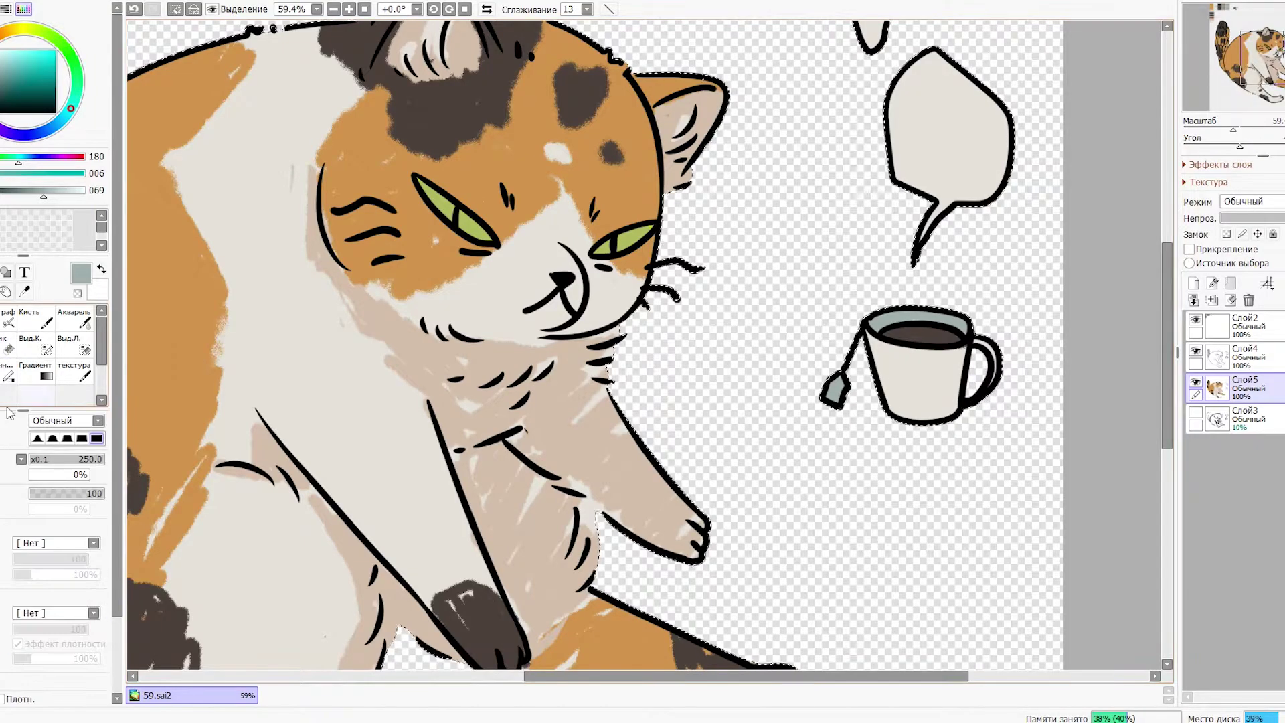
{"action": "left_click", "coordinate": [9, 323]}
{"action": "left_click_drag", "start_coordinate": [874, 338], "coordinate": [889, 382]}
{"action": "left_click", "coordinate": [886, 372], "text": "alt"}
{"action": "scroll", "coordinate": [886, 372], "scroll_direction": "down", "scroll_amount": 3}
{"action": "scroll", "coordinate": [886, 372], "scroll_direction": "up", "scroll_amount": 3}
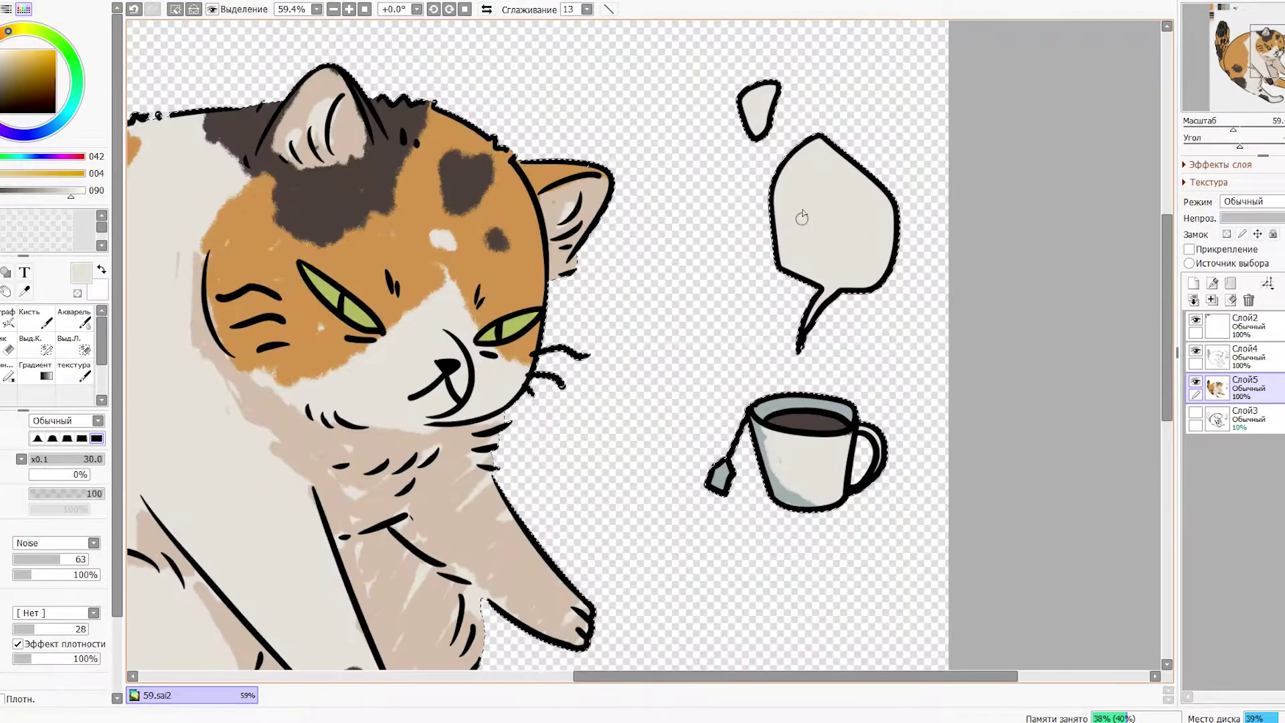
{"action": "scroll", "coordinate": [886, 372], "scroll_direction": "down", "scroll_amount": 5}
{"action": "left_click", "coordinate": [1195, 284]}
Bucket-fill the cat's selected shape orange on Слой6.
{"action": "scroll", "coordinate": [665, 361], "scroll_direction": "up", "scroll_amount": 1}
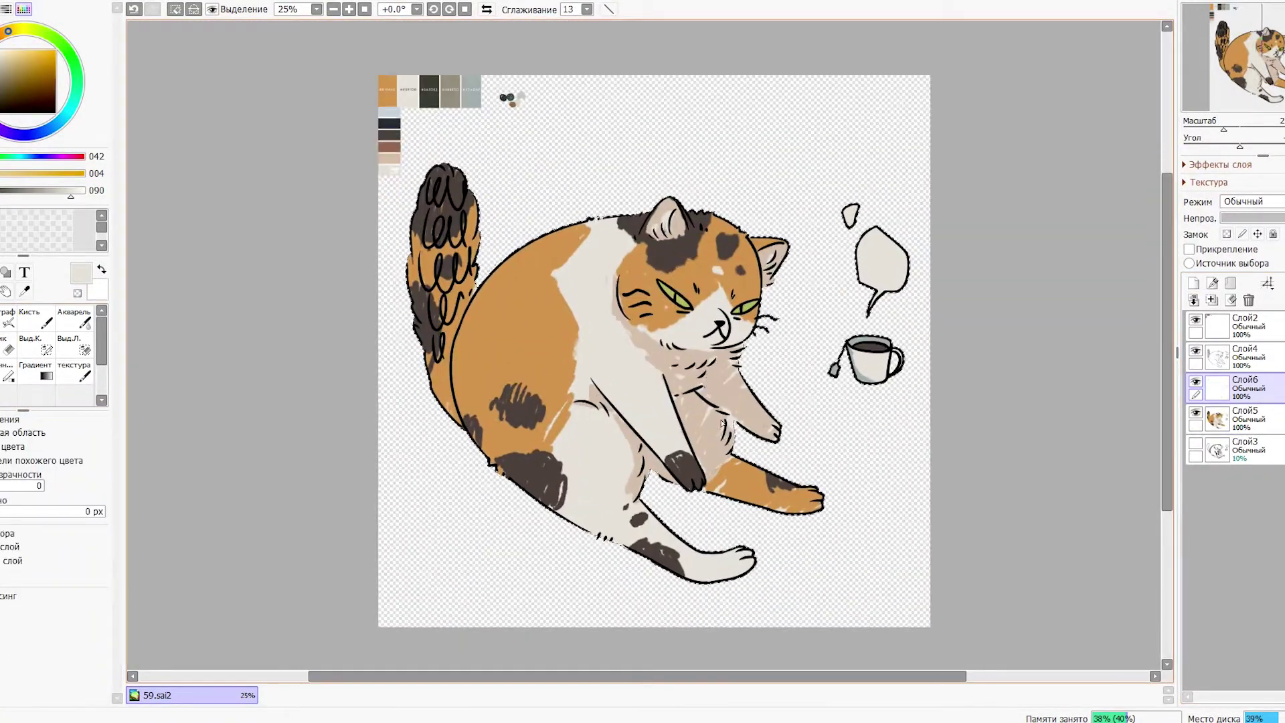
{"action": "scroll", "coordinate": [665, 361], "scroll_direction": "down", "scroll_amount": 2}
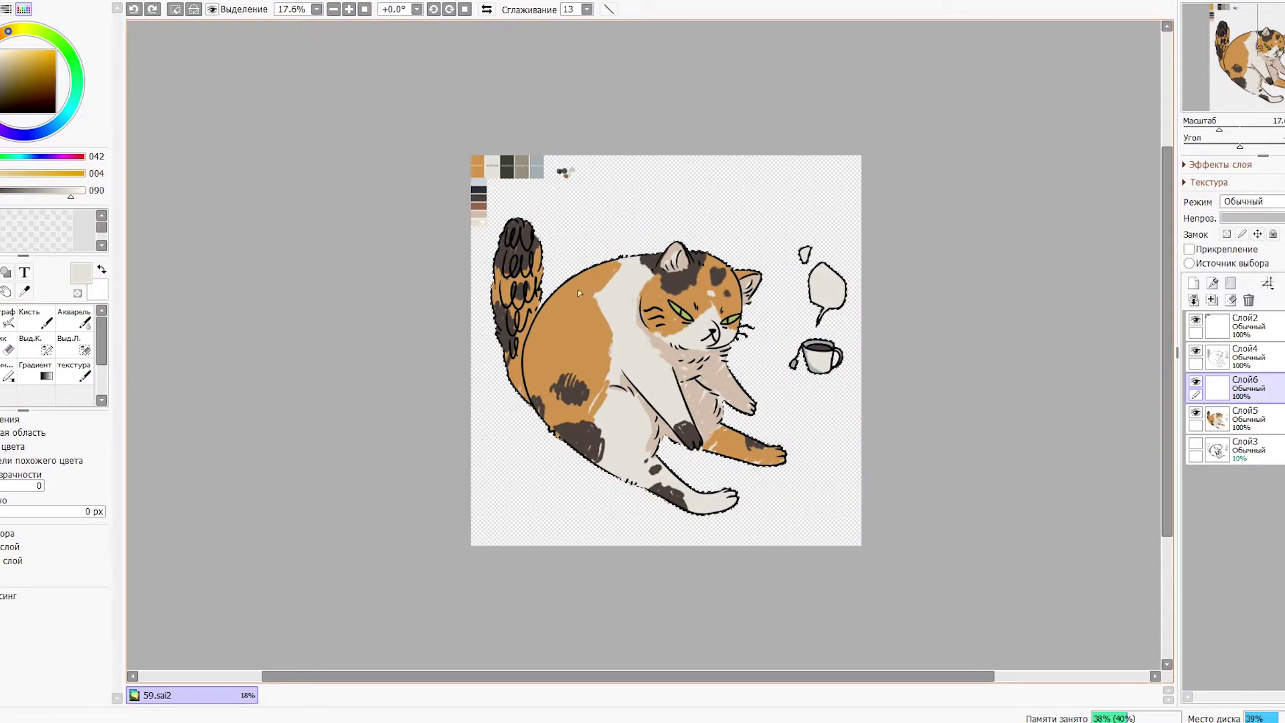
{"action": "left_click", "coordinate": [579, 293]}
Brush a cream muzzle patch up the forehead and across the cheeks.
{"action": "key", "text": "b"}
{"action": "scroll", "coordinate": [792, 408], "scroll_direction": "up", "scroll_amount": 3}
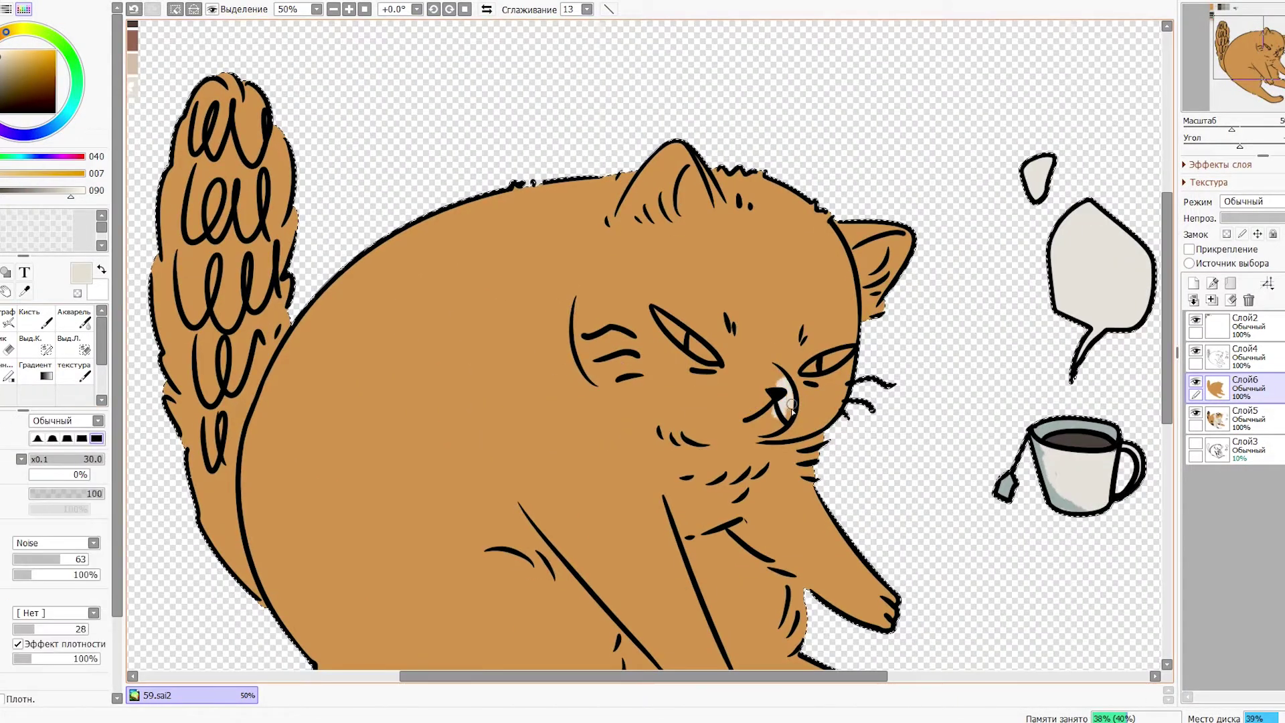
{"action": "mouse_move", "coordinate": [752, 366]}
{"action": "left_mouse_down"}
{"action": "mouse_move", "coordinate": [770, 321]}
{"action": "mouse_move", "coordinate": [670, 401]}
{"action": "left_mouse_up"}
{"action": "left_click_drag", "start_coordinate": [777, 402], "coordinate": [793, 395]}
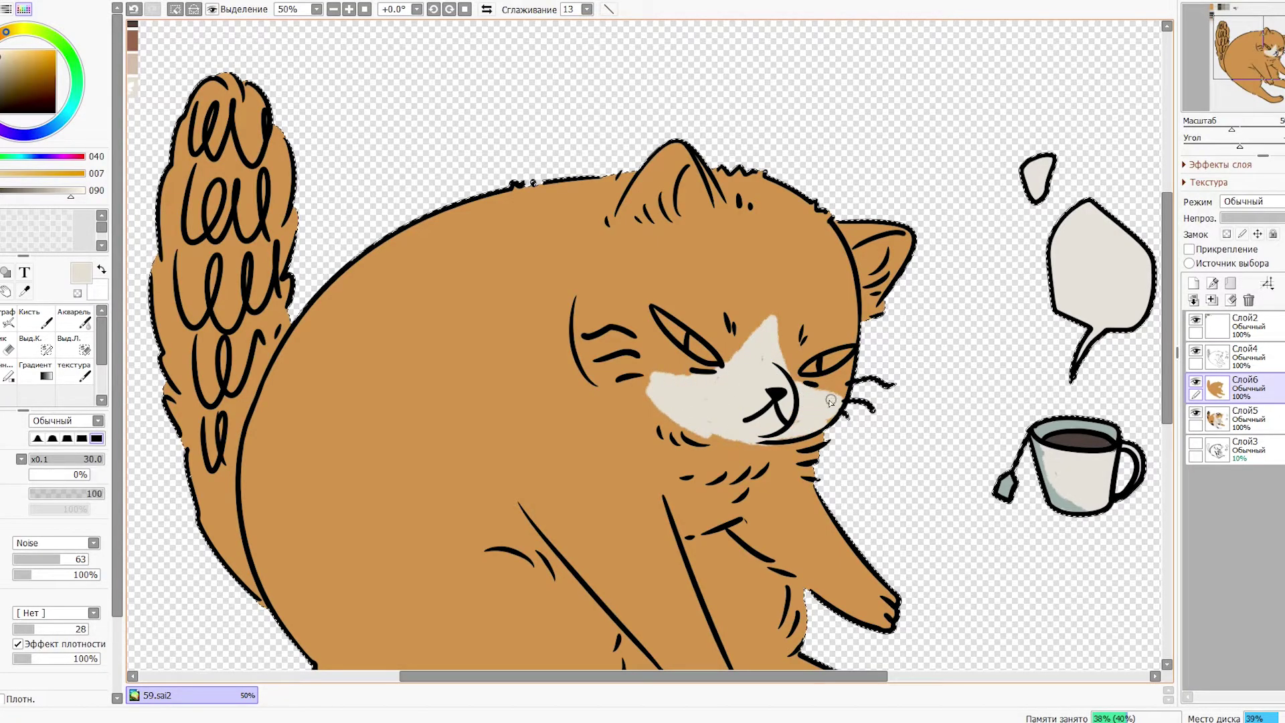
{"action": "scroll", "coordinate": [708, 428], "scroll_direction": "down", "scroll_amount": 3}
{"action": "scroll", "coordinate": [709, 429], "scroll_direction": "up", "scroll_amount": 2}
{"action": "key", "text": "ctrl+z"}
{"action": "left_click", "coordinate": [152, 9]}
Try dark brown streaks on the forehead and by the right ear, then undo them.
{"action": "left_click", "coordinate": [251, 50], "text": "alt"}
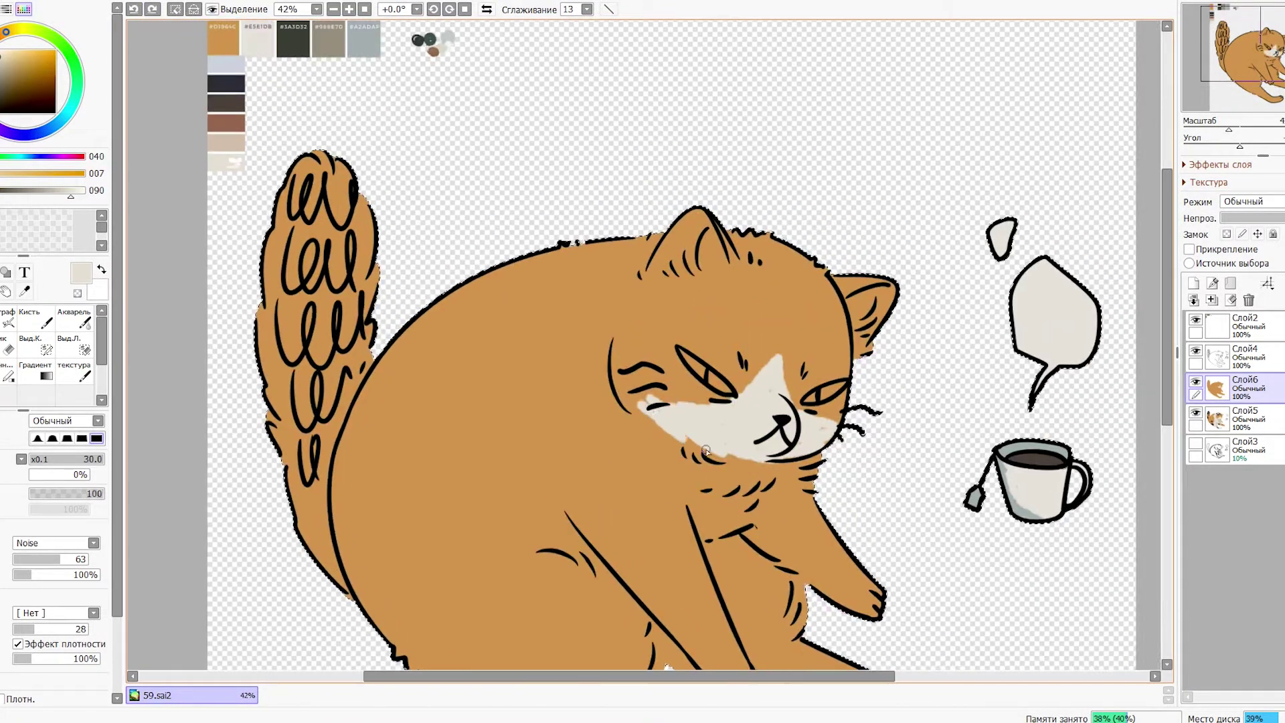
{"action": "scroll", "coordinate": [546, 342], "scroll_direction": "up", "scroll_amount": 3}
{"action": "scroll", "coordinate": [787, 291], "scroll_direction": "down", "scroll_amount": 3}
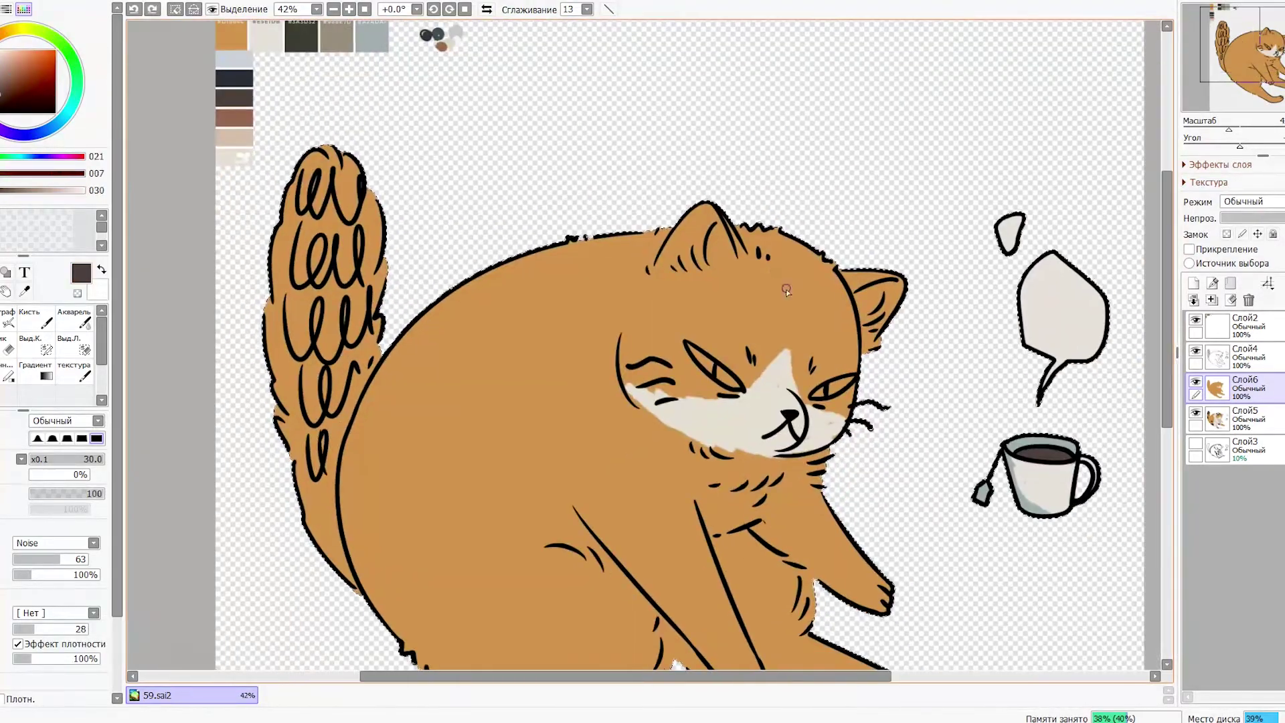
{"action": "key", "text": "ctrl+z"}
{"action": "mouse_move", "coordinate": [794, 231]}
{"action": "left_mouse_down"}
{"action": "mouse_move", "coordinate": [786, 334]}
{"action": "mouse_move", "coordinate": [780, 311]}
{"action": "left_mouse_up"}
{"action": "left_click_drag", "start_coordinate": [836, 268], "coordinate": [833, 315]}
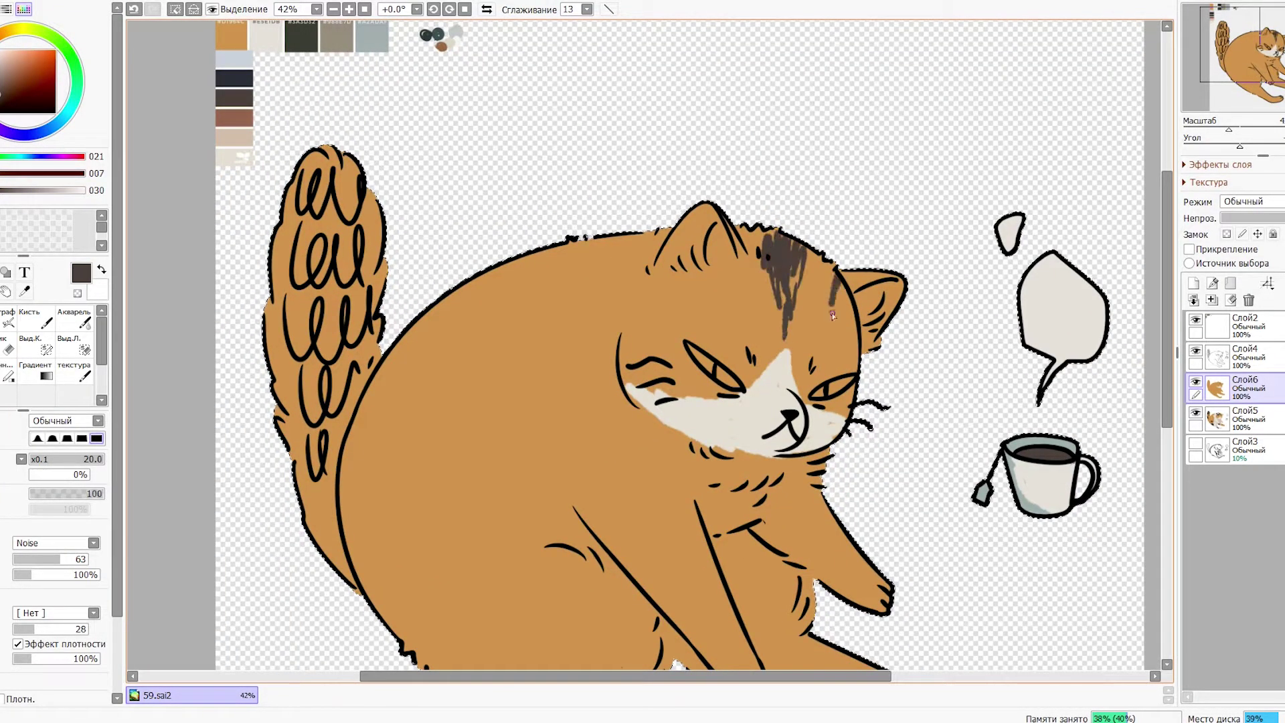
{"action": "scroll", "coordinate": [751, 282], "scroll_direction": "down", "scroll_amount": 1}
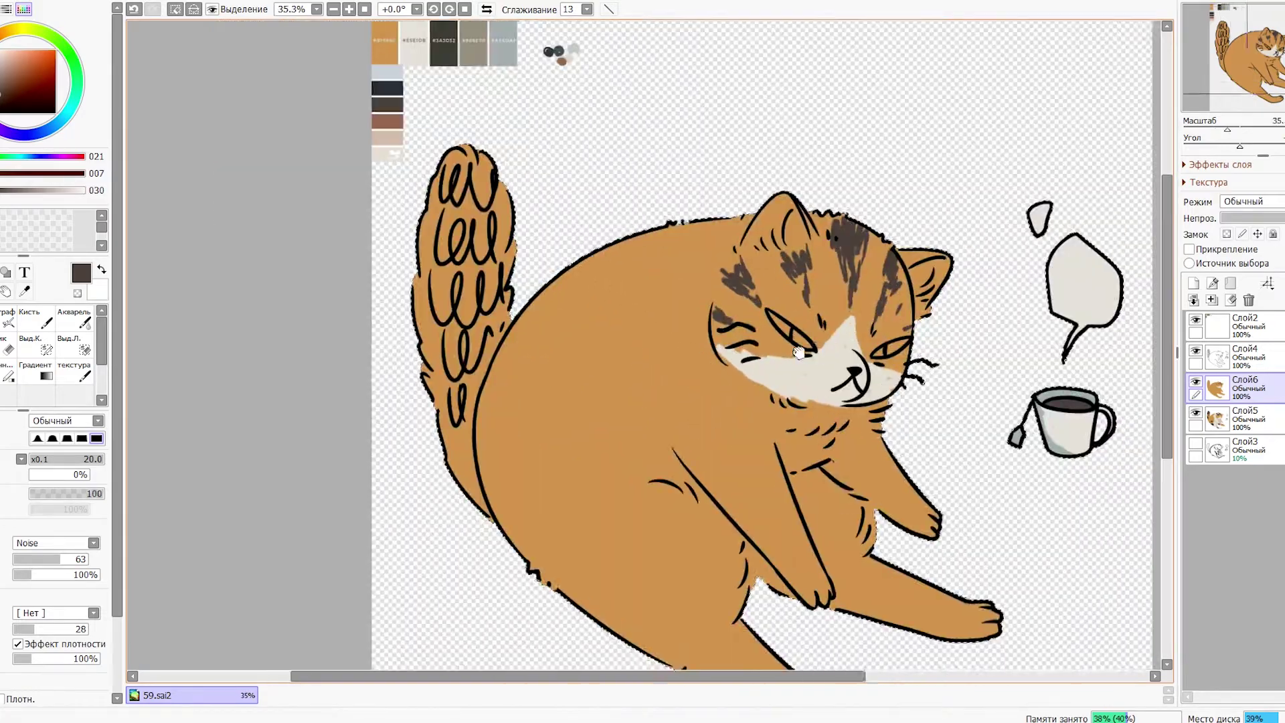
{"action": "key", "text": "ctrl+z"}
{"action": "key", "text": "ctrl+z"}
{"action": "key", "text": "ctrl+z"}
Paint reddish-brown head stripes plus a darker grey-brown streak on top of the head.
{"action": "left_click", "coordinate": [316, 144], "text": "alt"}
{"action": "left_click_drag", "start_coordinate": [777, 254], "coordinate": [787, 309]}
{"action": "mouse_move", "coordinate": [743, 270]}
{"action": "left_mouse_down"}
{"action": "mouse_move", "coordinate": [751, 304]}
{"action": "mouse_move", "coordinate": [736, 333]}
{"action": "left_mouse_up"}
{"action": "left_click_drag", "start_coordinate": [830, 294], "coordinate": [827, 334]}
{"action": "left_click", "coordinate": [316, 127], "text": "alt"}
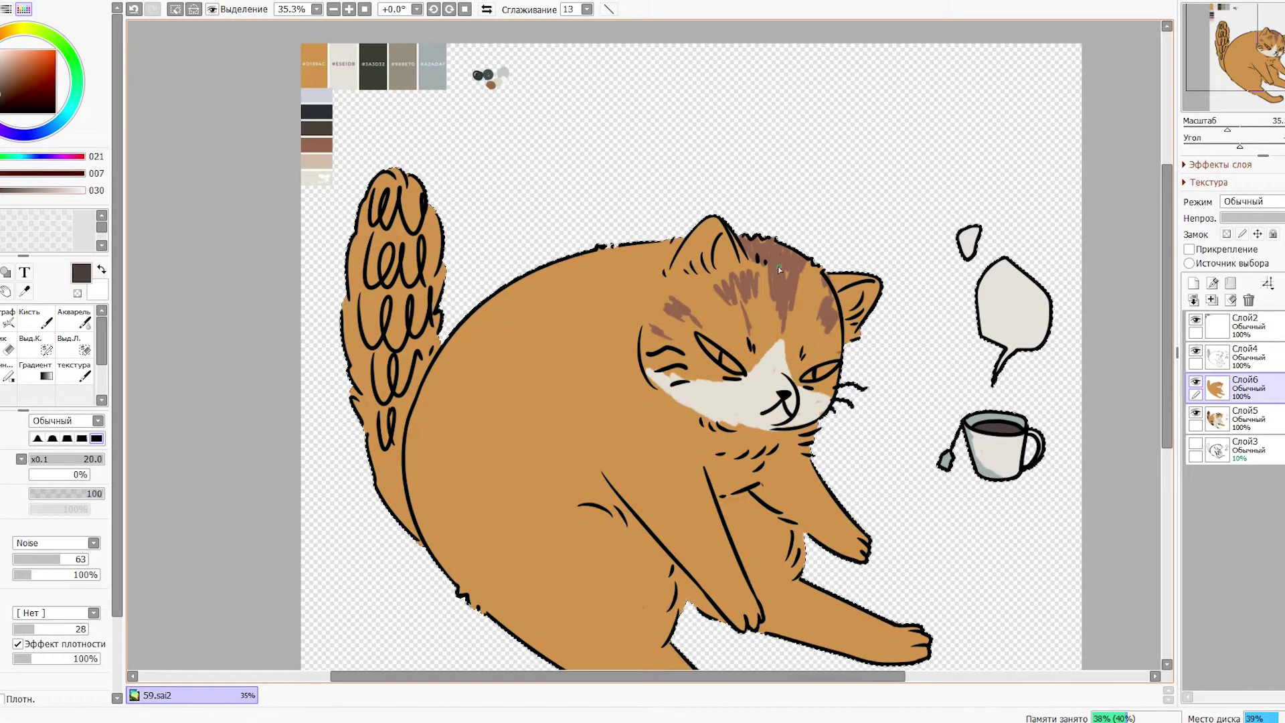
{"action": "left_click_drag", "start_coordinate": [783, 254], "coordinate": [790, 284]}
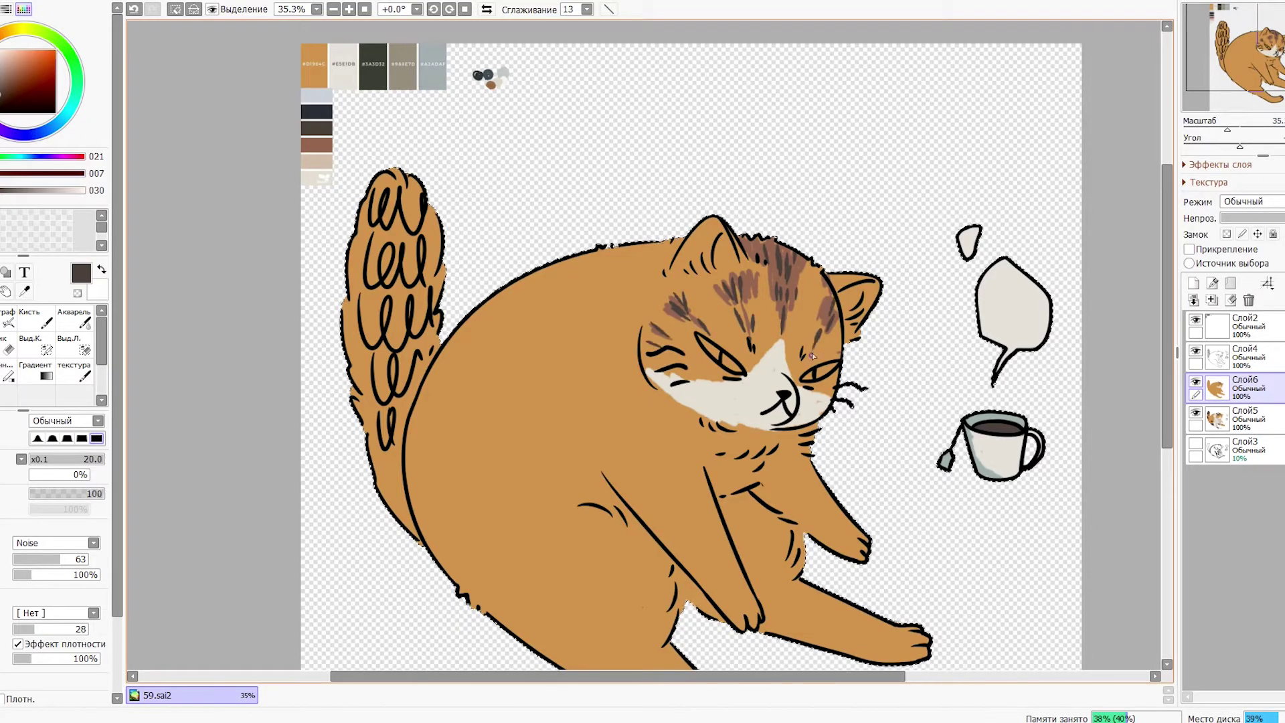
Paint reddish-brown along the top of the tail.
{"action": "scroll", "coordinate": [590, 241], "scroll_direction": "down", "scroll_amount": 5}
{"action": "scroll", "coordinate": [634, 298], "scroll_direction": "up", "scroll_amount": 5}
{"action": "left_click", "coordinate": [258, 65], "text": "alt"}
{"action": "mouse_move", "coordinate": [314, 107]}
{"action": "left_mouse_down"}
{"action": "mouse_move", "coordinate": [372, 152]}
{"action": "mouse_move", "coordinate": [315, 261]}
{"action": "left_mouse_up"}
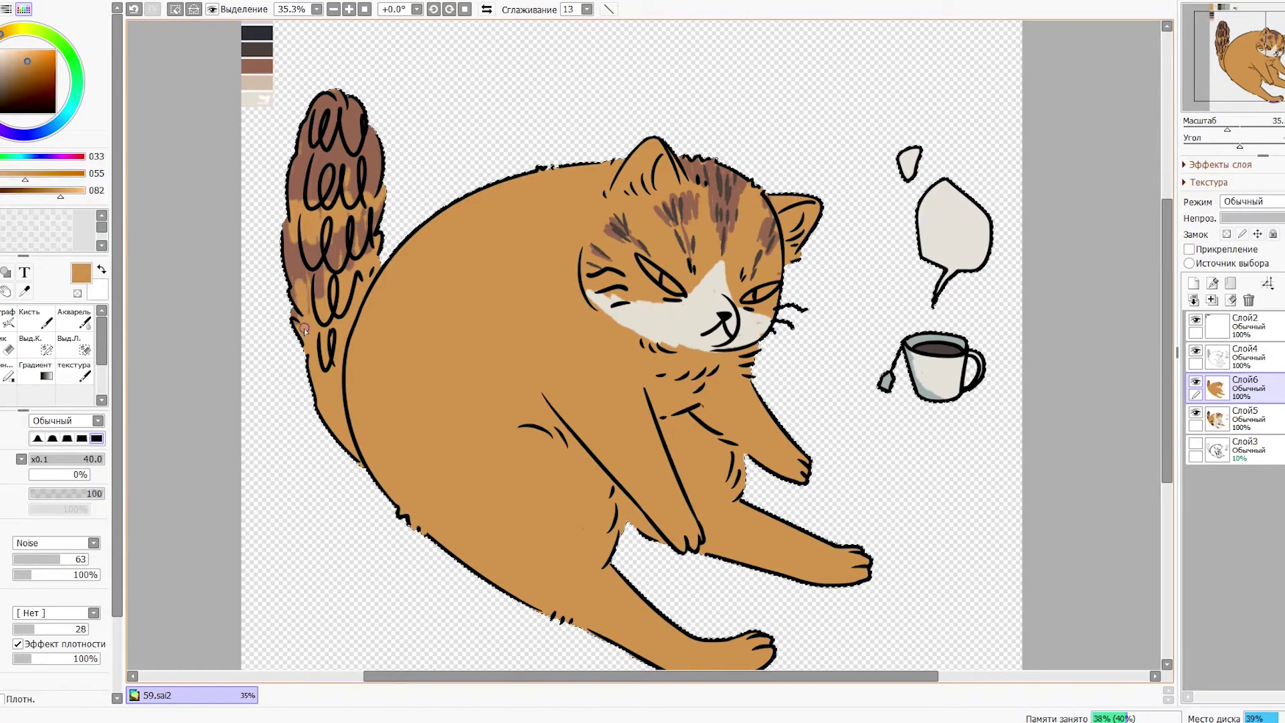
Darken the tail tip with dark brown and repaint the tail evenly reddish-brown.
{"action": "scroll", "coordinate": [469, 241], "scroll_direction": "down", "scroll_amount": 3}
{"action": "scroll", "coordinate": [585, 228], "scroll_direction": "up", "scroll_amount": 1}
{"action": "left_click", "coordinate": [346, 54], "text": "alt"}
{"action": "left_click_drag", "start_coordinate": [422, 100], "coordinate": [379, 126]}
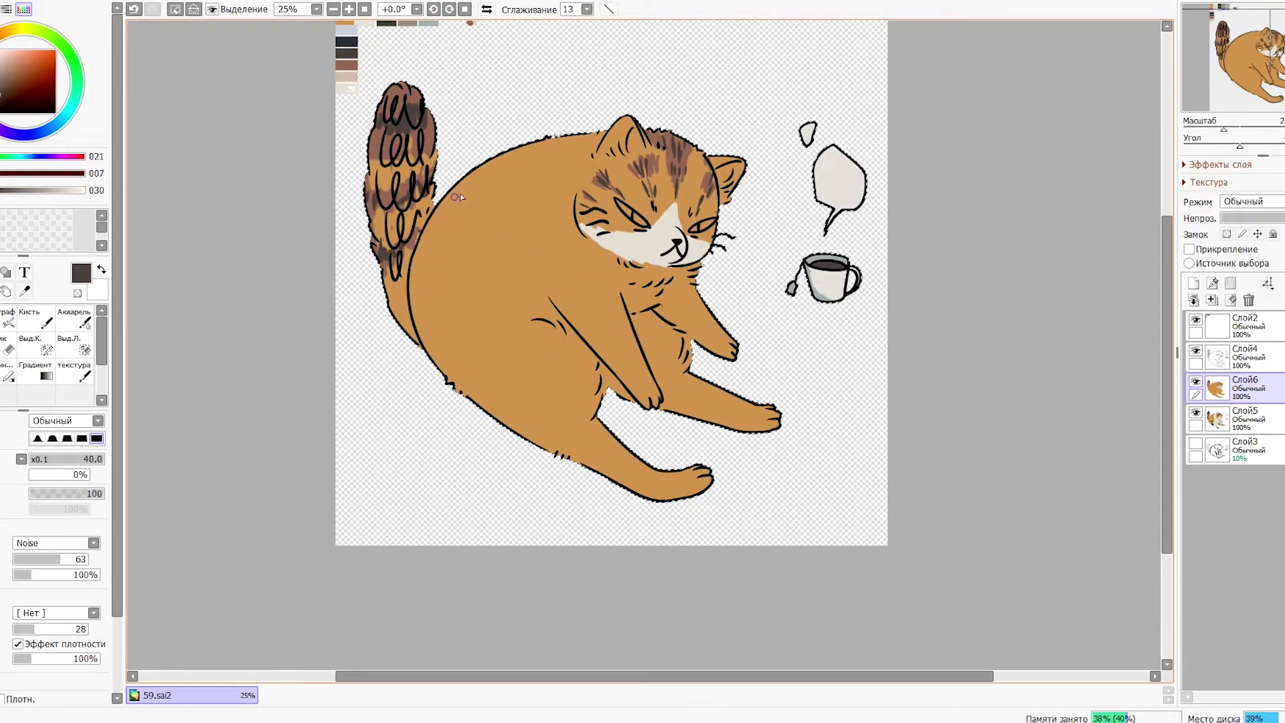
{"action": "left_click_drag", "start_coordinate": [398, 268], "coordinate": [416, 136]}
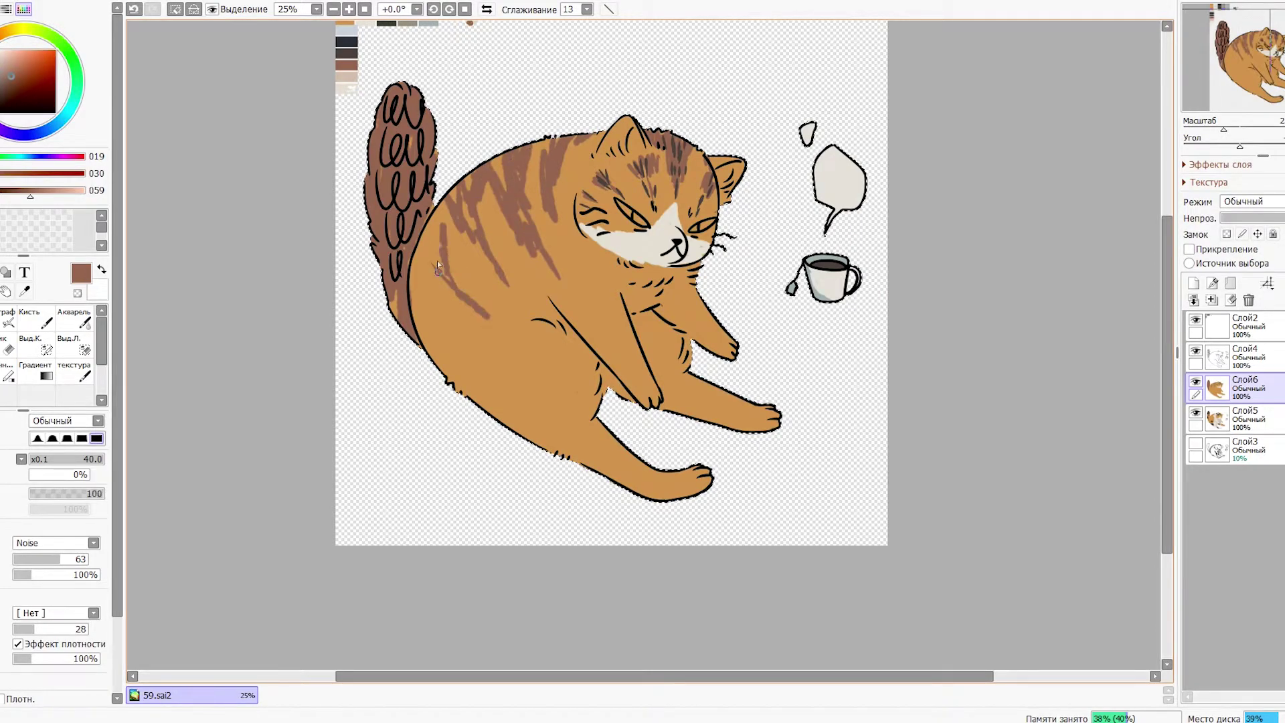
Sample the face fur colour, then paint stripes across the body and dab the hind leg.
{"action": "left_click", "coordinate": [667, 264], "text": "alt"}
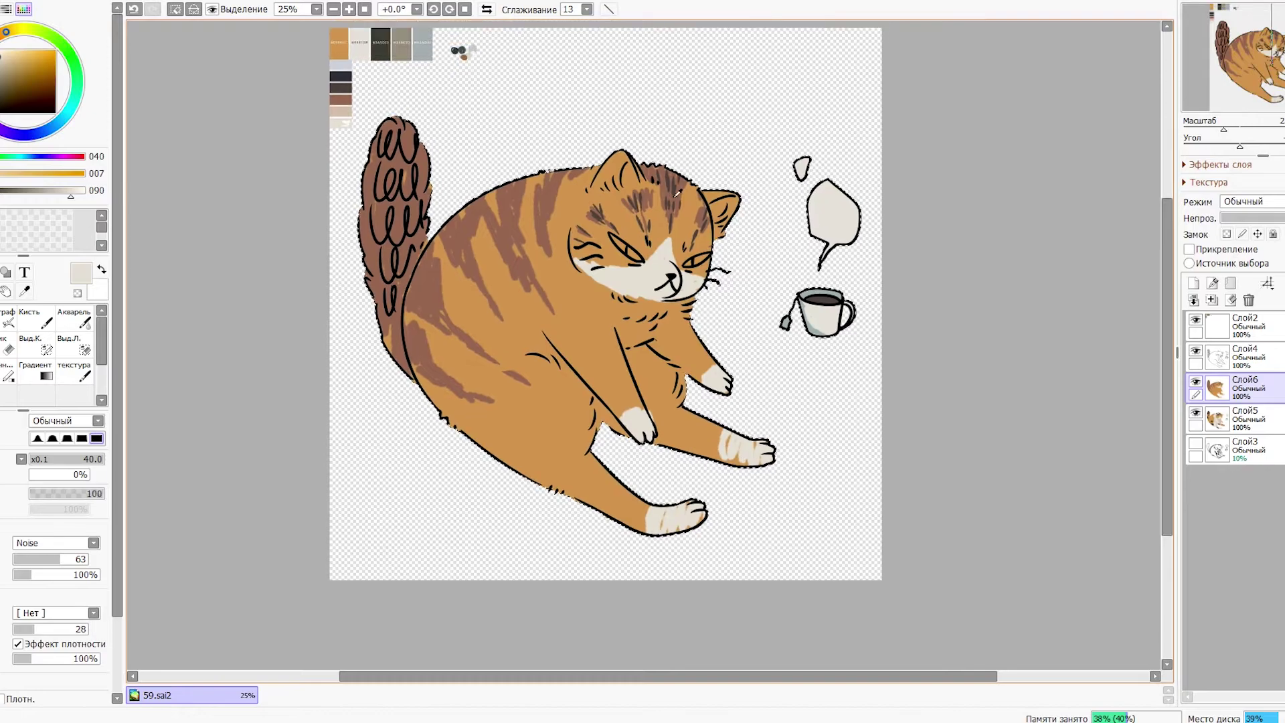
{"action": "left_click_drag", "start_coordinate": [435, 281], "coordinate": [488, 414]}
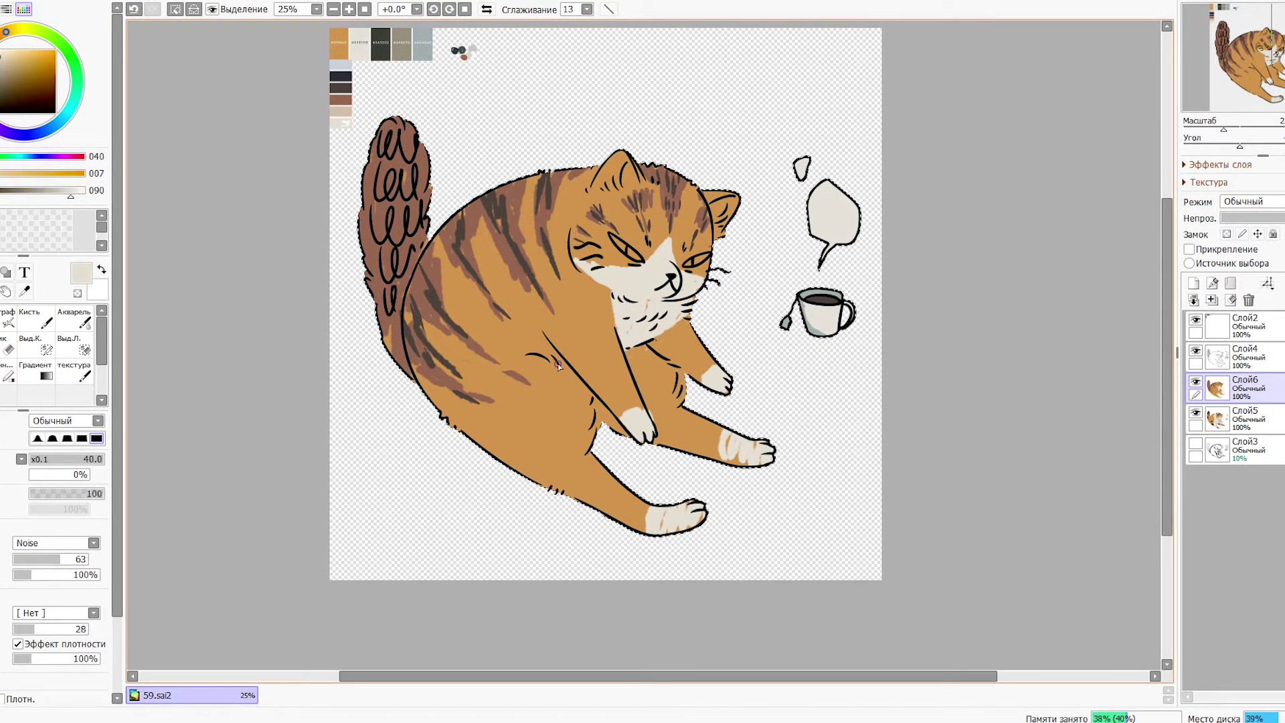
{"action": "scroll", "coordinate": [570, 378], "scroll_direction": "down", "scroll_amount": 1}
{"action": "left_click_drag", "start_coordinate": [547, 462], "coordinate": [559, 467]}
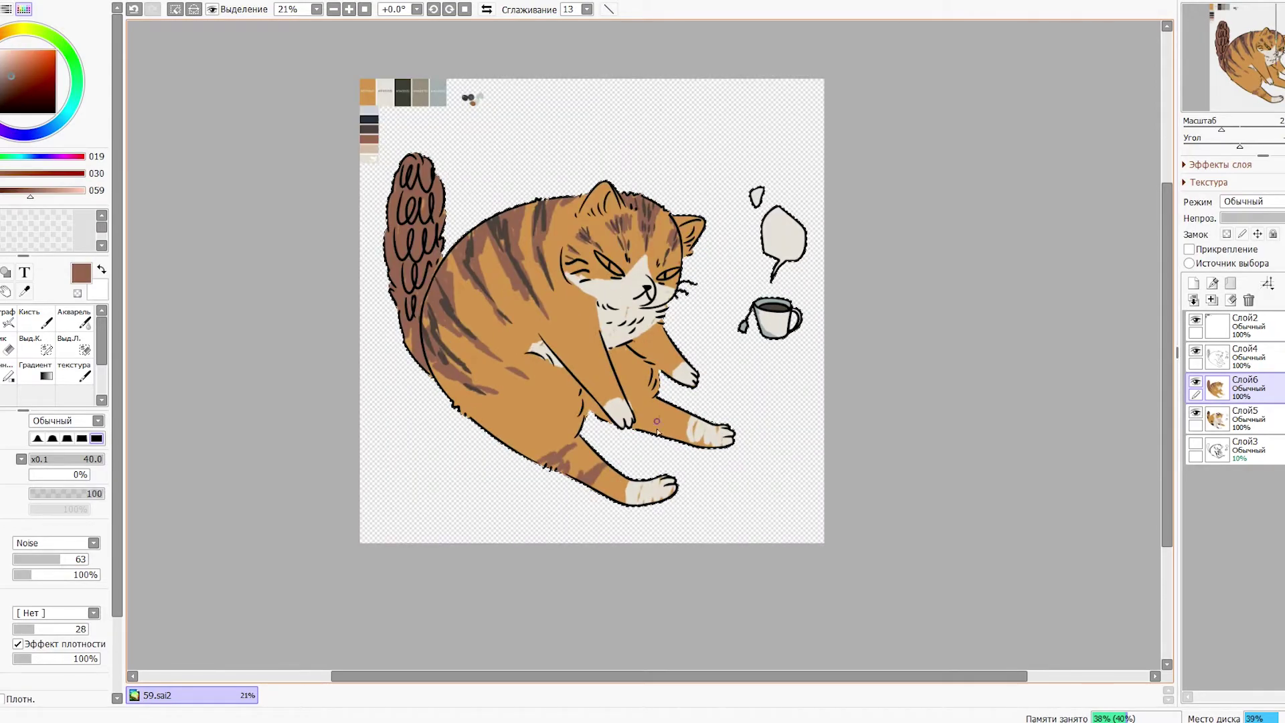